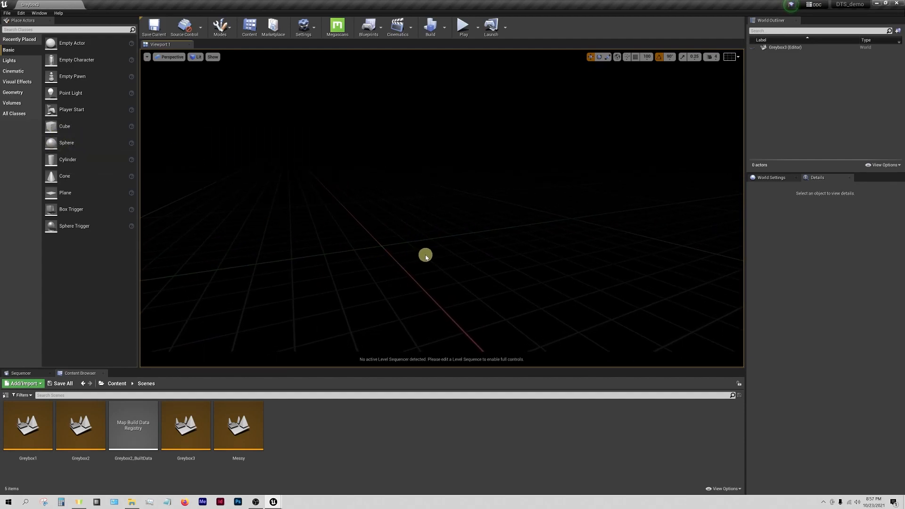
# Place a basic cube in the empty level and frame it in the viewport
pyautogui.moveTo(49, 126); pyautogui.dragTo(496, 292)
pyautogui.press('f')
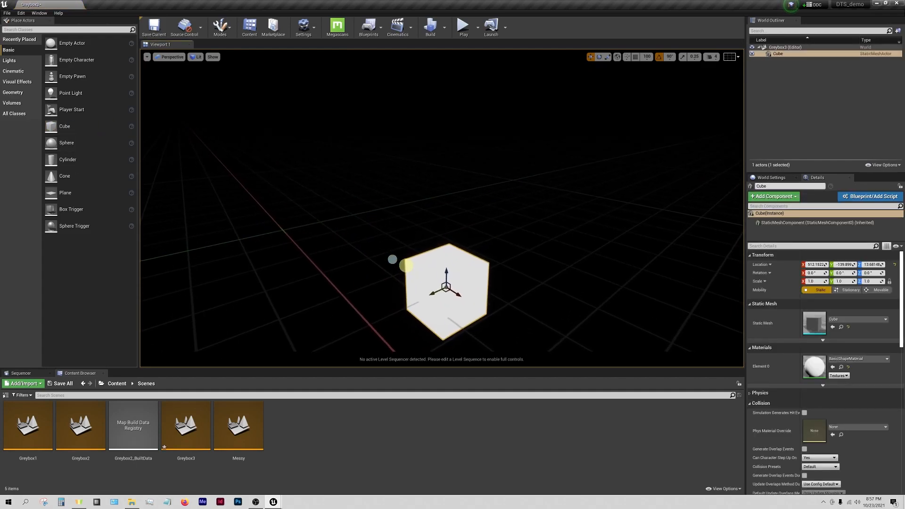
pyautogui.keyDown('alt'); pyautogui.moveTo(417, 264); pyautogui.dragTo(390, 256); pyautogui.keyUp('alt')
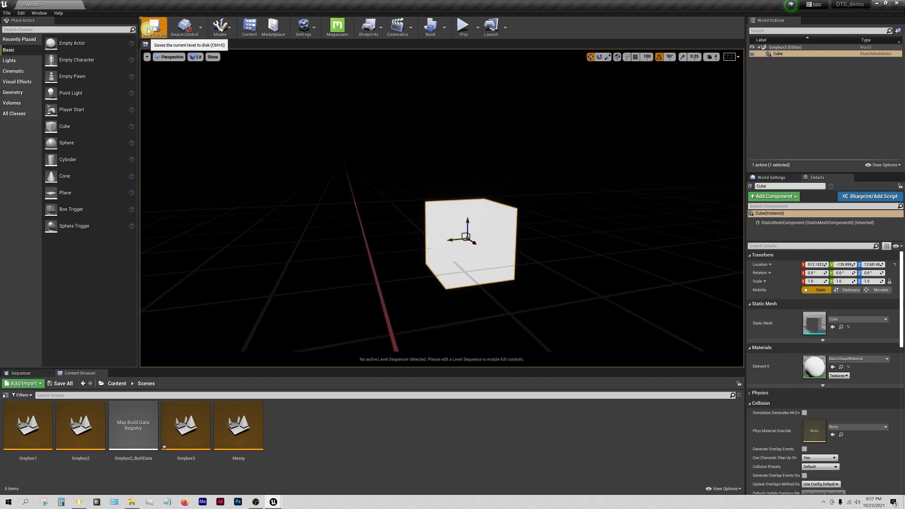
pyautogui.keyDown('alt'); pyautogui.moveTo(438, 209); pyautogui.dragTo(394, 228); pyautogui.keyUp('alt')
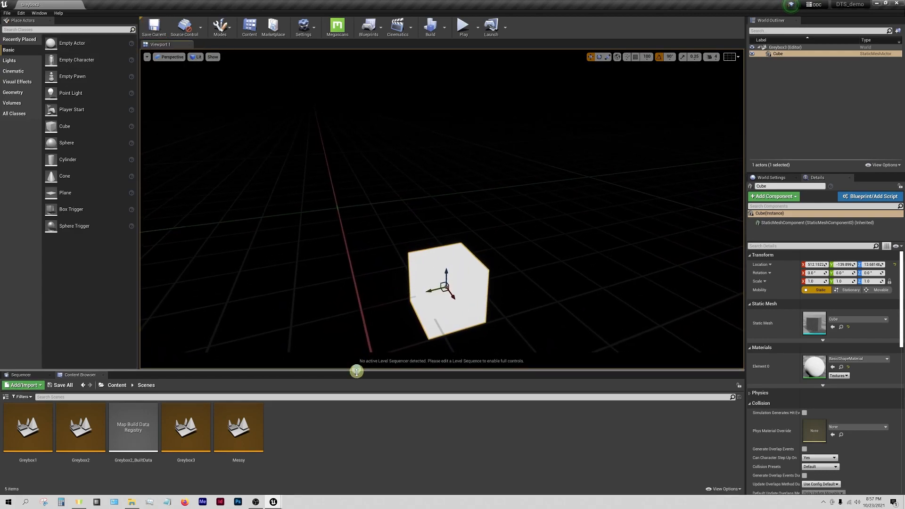
# Enlarge the viewport by reducing the height of the content browser area below it
pyautogui.moveTo(357, 369); pyautogui.dragTo(361, 403)
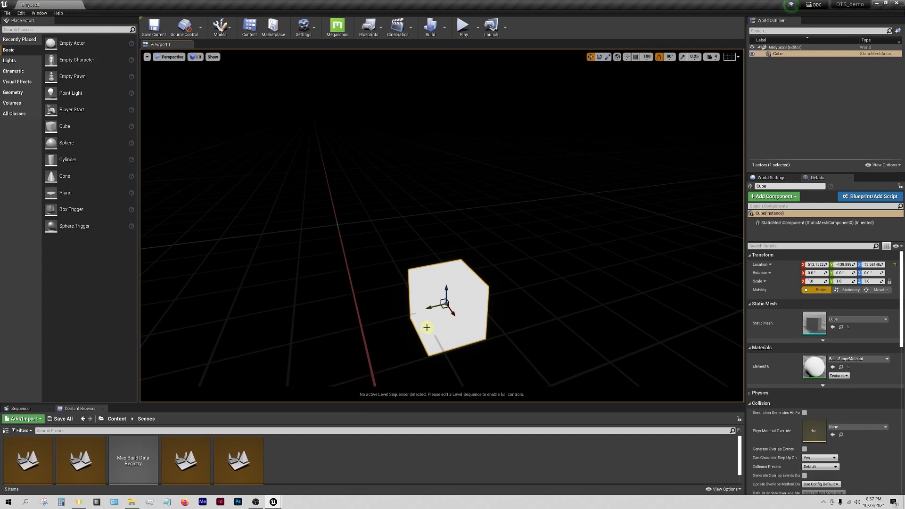
pyautogui.moveTo(194, 403); pyautogui.dragTo(200, 390)
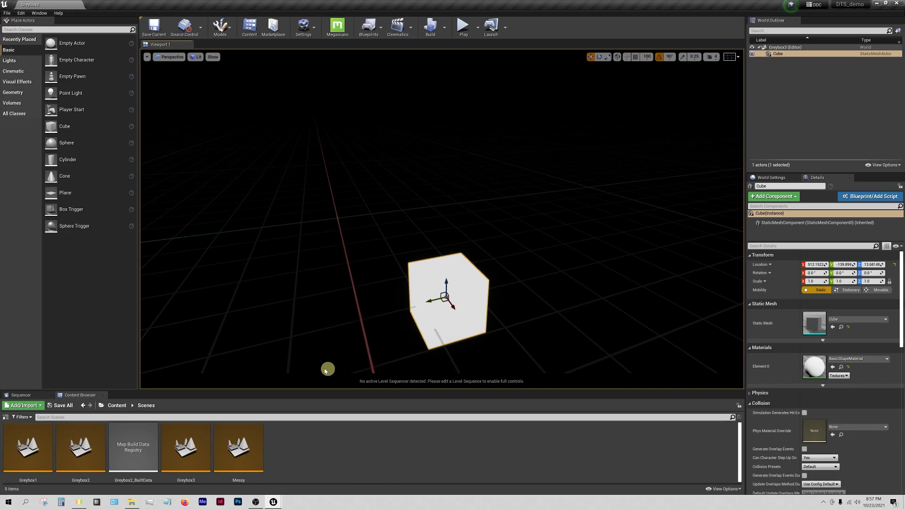
pyautogui.moveTo(330, 390); pyautogui.dragTo(329, 404)
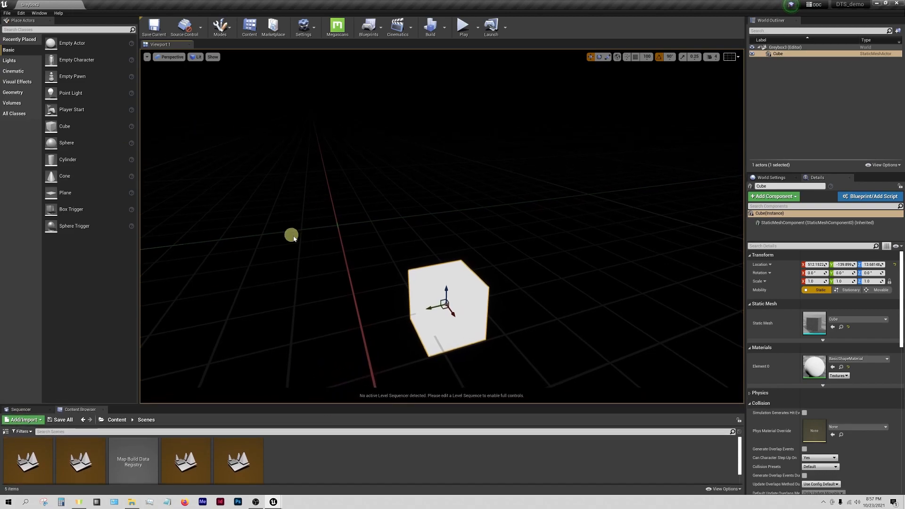
# Add a directional light to the level beside the cube
pyautogui.moveTo(381, 306); pyautogui.dragTo(382, 305, button='right')
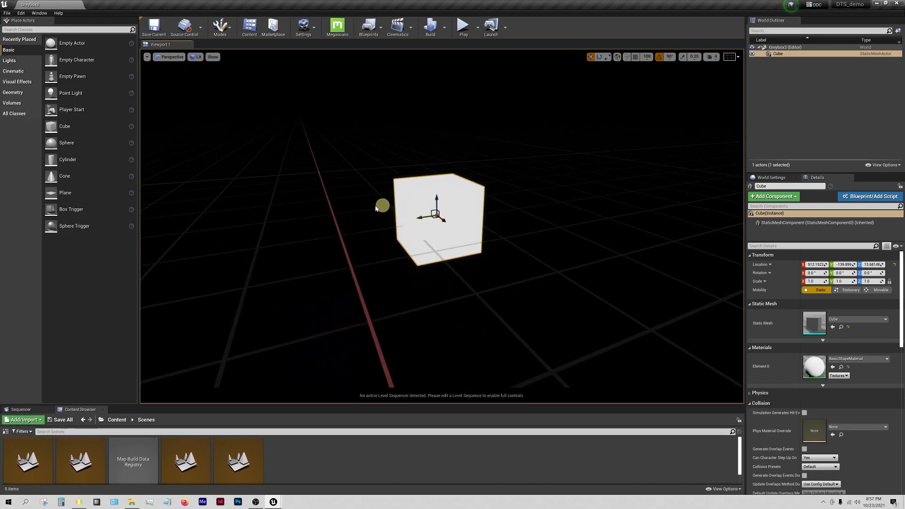
pyautogui.click(11, 61)
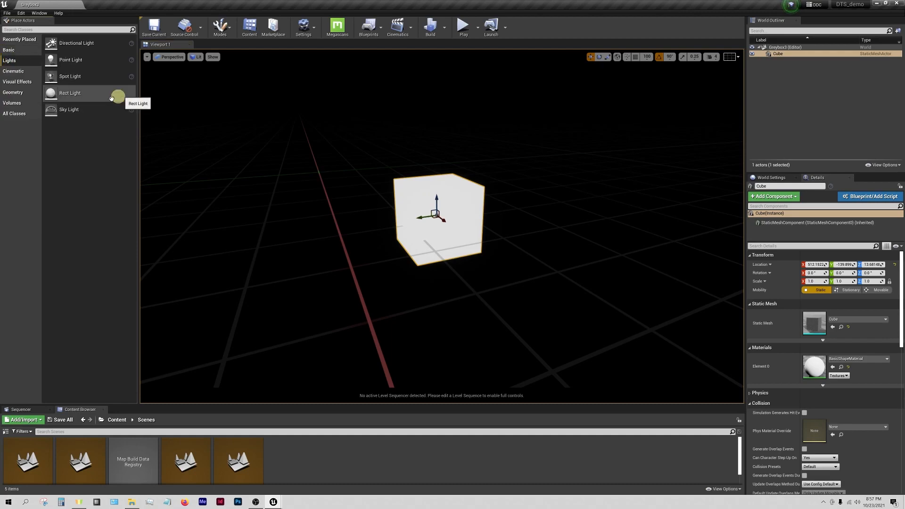
pyautogui.moveTo(95, 65); pyautogui.dragTo(370, 182)
pyautogui.press('a')
pyautogui.moveTo(377, 245); pyautogui.dragTo(449, 243, button='right')
# Add an Exponential Height Fog actor to the level and bring up the placeable light types
pyautogui.click(15, 84)
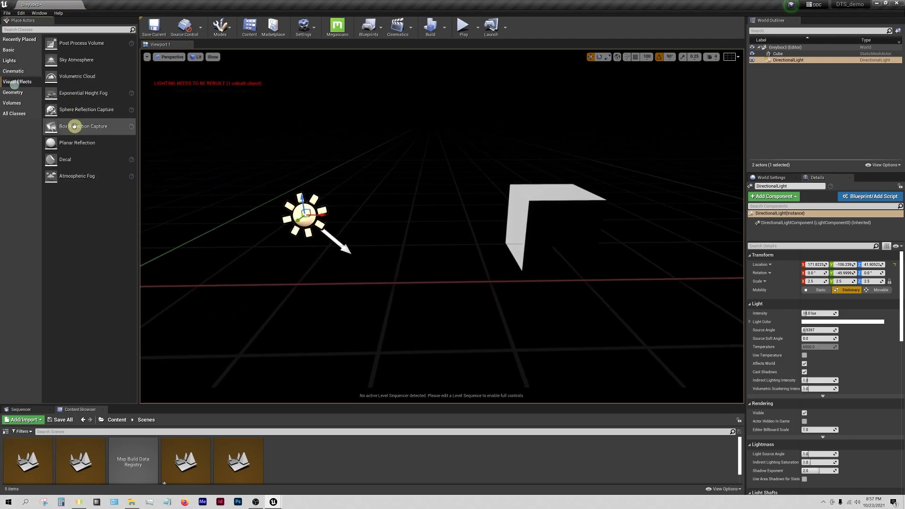
pyautogui.moveTo(81, 93); pyautogui.dragTo(373, 226)
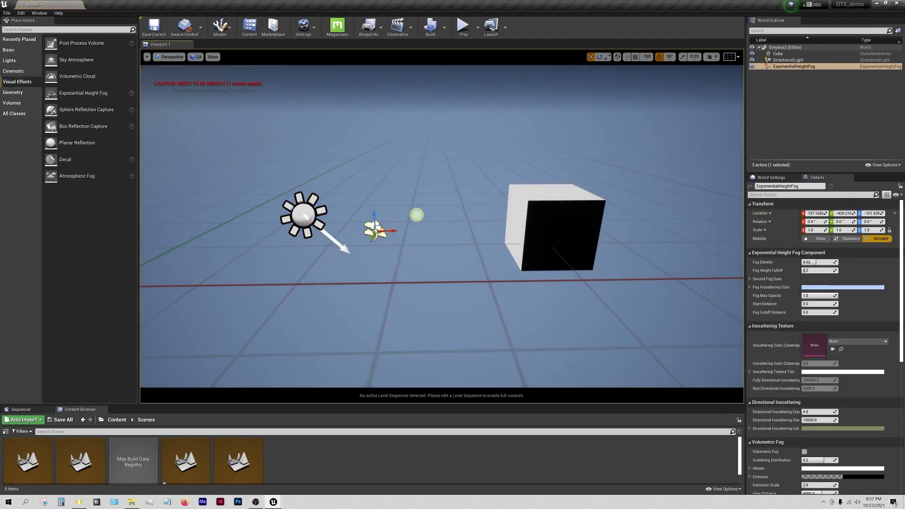
pyautogui.press('d')
pyautogui.moveTo(417, 214); pyautogui.dragTo(340, 196, button='right')
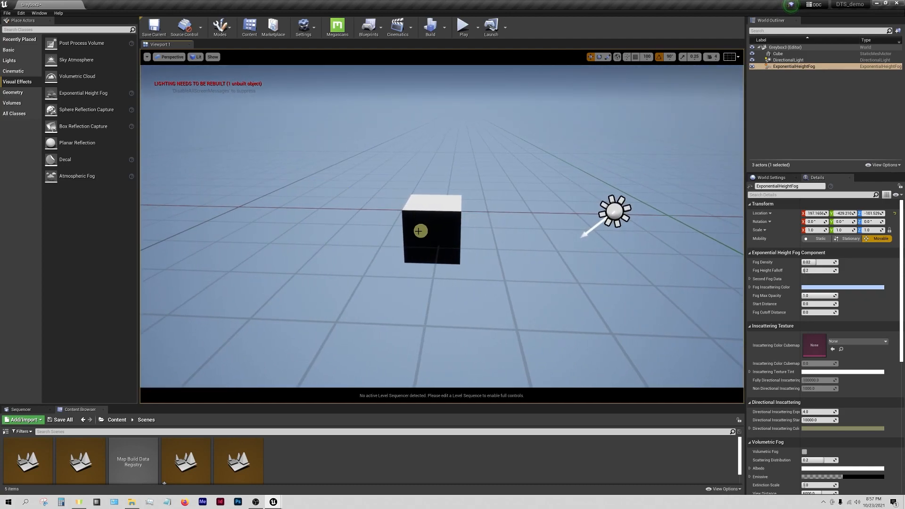
pyautogui.moveTo(420, 231); pyautogui.dragTo(411, 238, button='right')
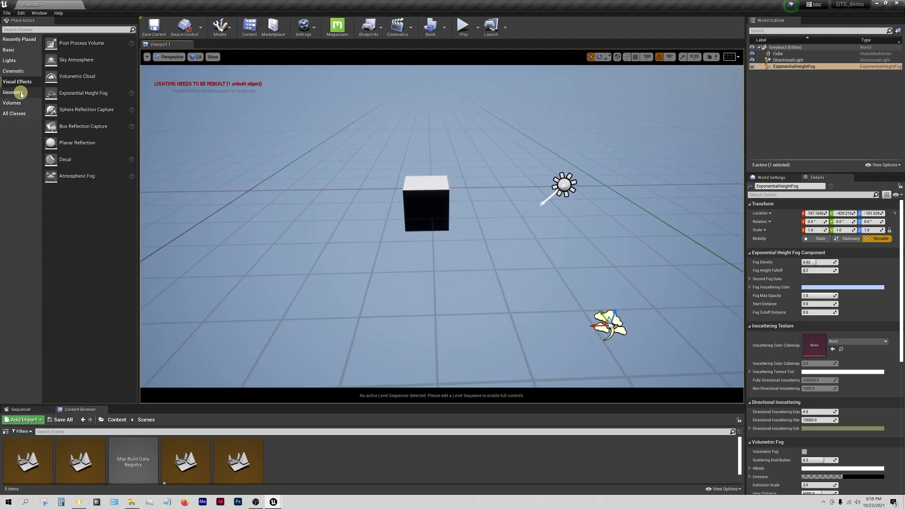
pyautogui.click(11, 61)
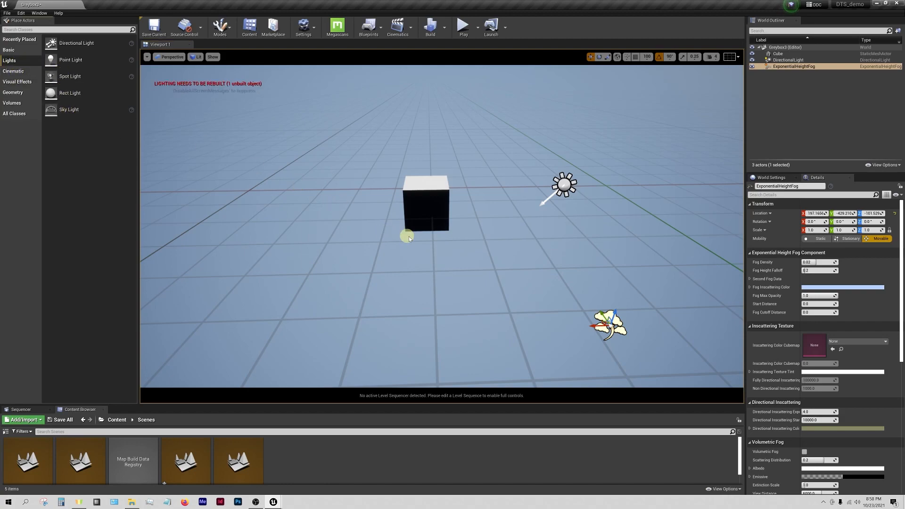
# Duplicate the cube and offset the copy downward so the original casts a shadow on it
pyautogui.moveTo(409, 236); pyautogui.dragTo(378, 176, button='right')
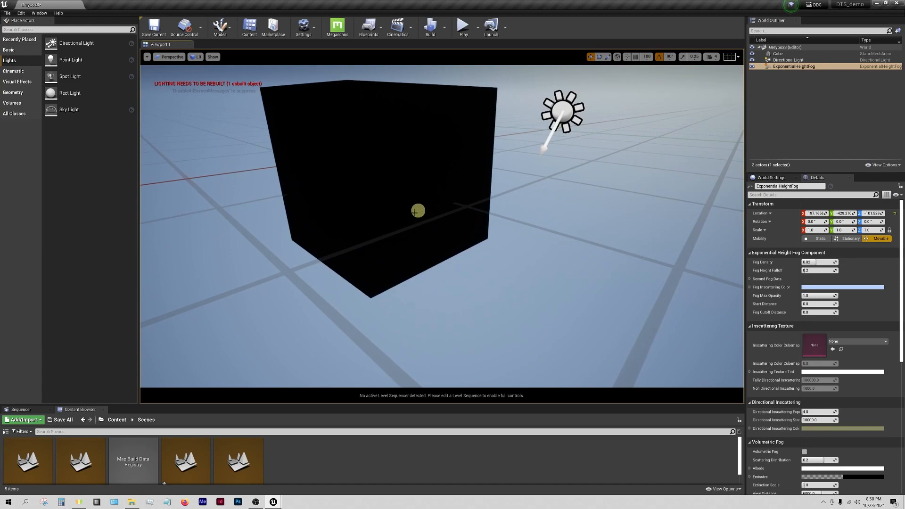
pyautogui.scroll(-6, 414, 200)
pyautogui.click(454, 179)
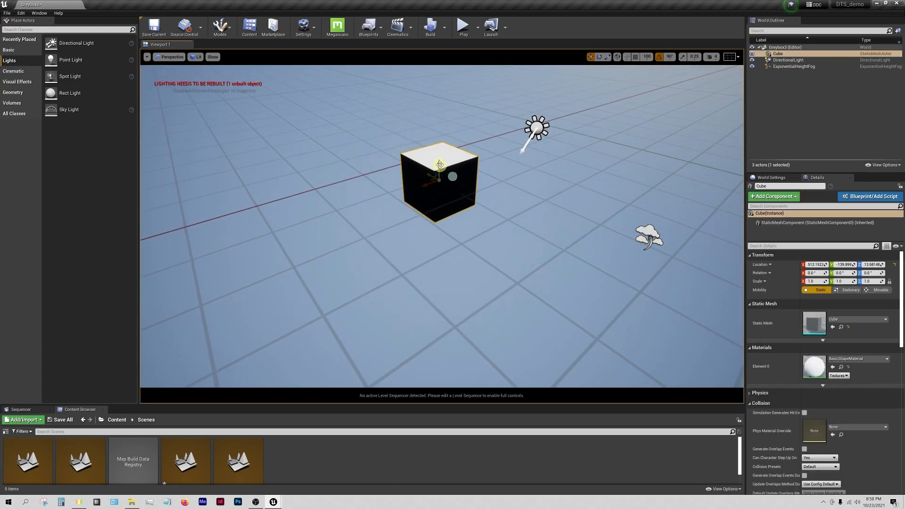
pyautogui.keyDown('alt'); pyautogui.moveTo(440, 165); pyautogui.dragTo(412, 236); pyautogui.keyUp('alt')
pyautogui.click(467, 238)
pyautogui.moveTo(467, 238); pyautogui.dragTo(430, 167, button='right')
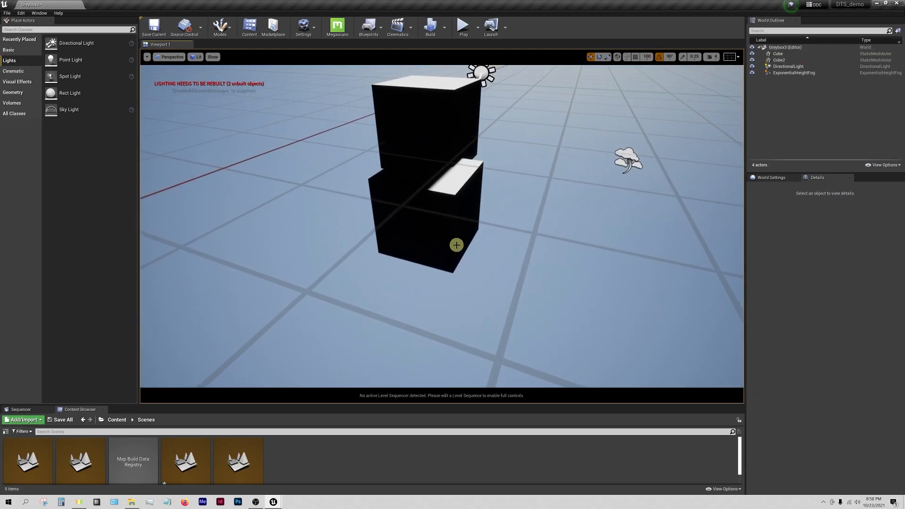
pyautogui.moveTo(472, 126); pyautogui.dragTo(443, 154, button='right')
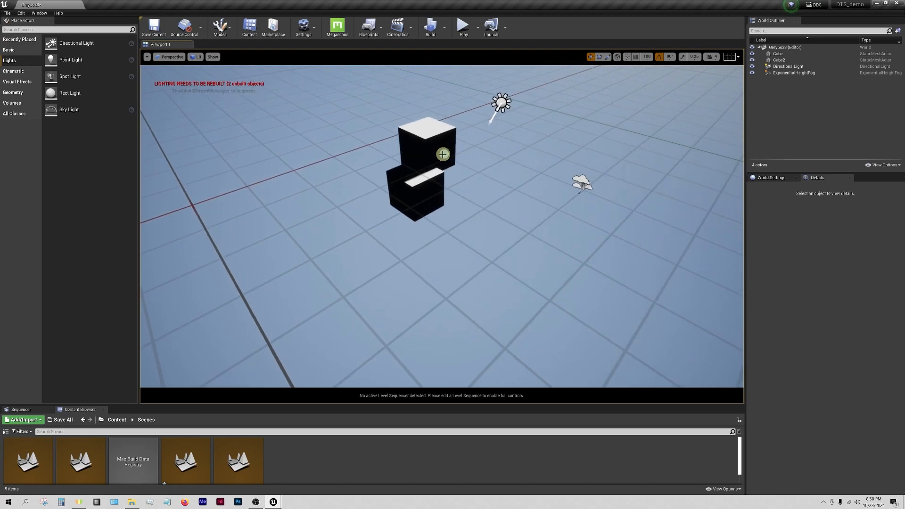
# Add a sky light to the level near the two cubes
pyautogui.moveTo(69, 109); pyautogui.dragTo(477, 239)
pyautogui.moveTo(399, 194); pyautogui.dragTo(361, 175, button='right')
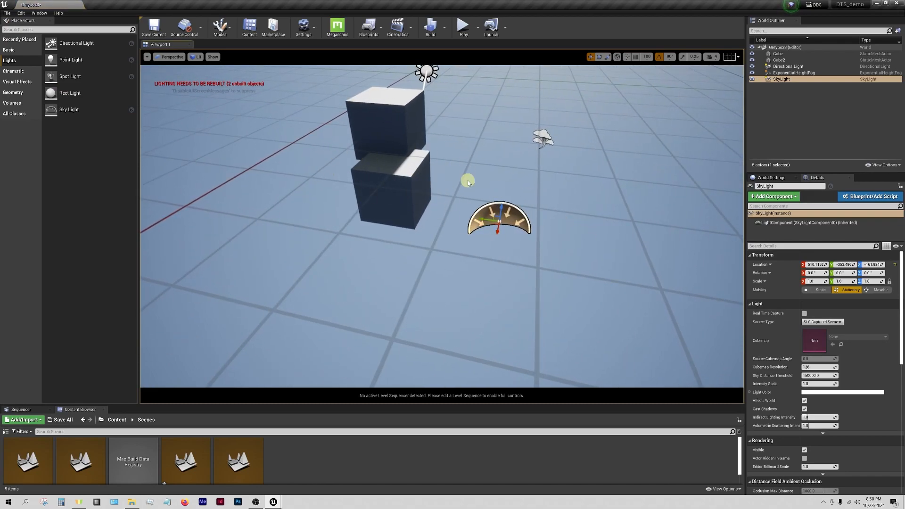
pyautogui.moveTo(546, 218); pyautogui.dragTo(497, 211, button='right')
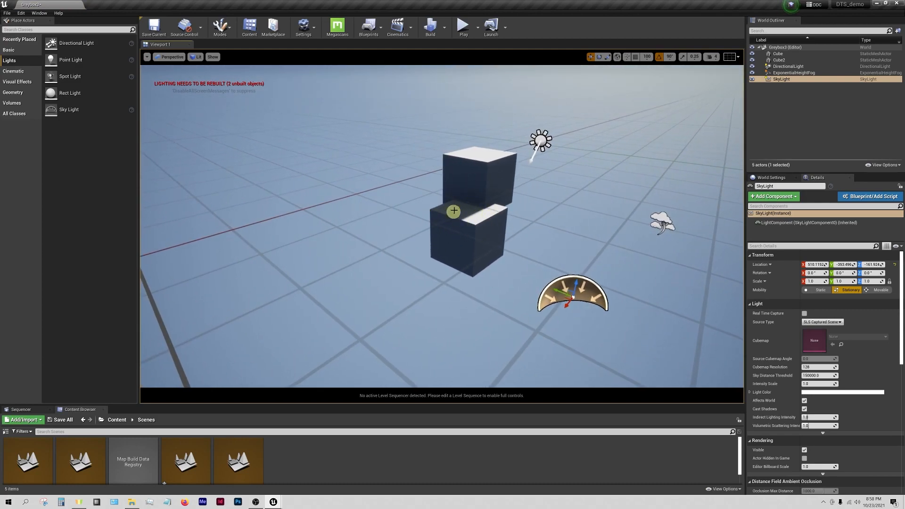
# Delete the lower duplicate cube
pyautogui.click(476, 239)
pyautogui.press('Delete')
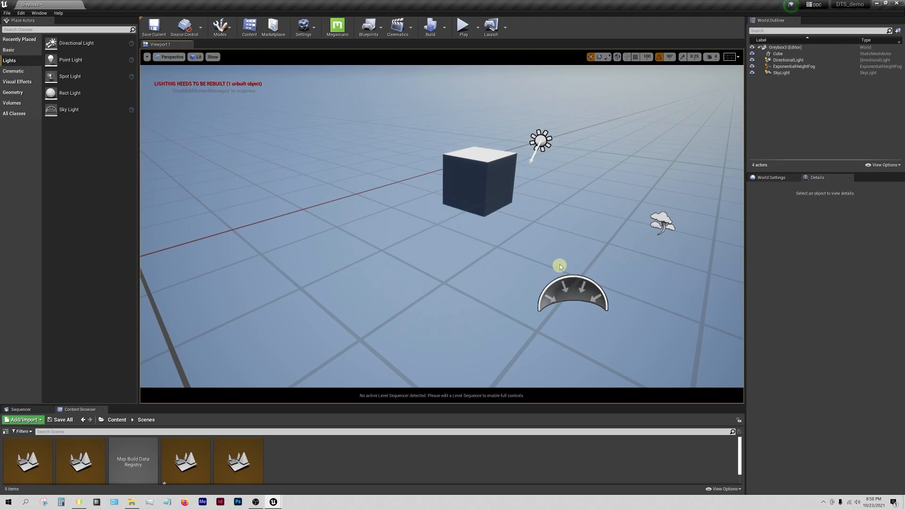
# Review the three lighting actors by selecting the directional light, height fog and sky light in turn
pyautogui.moveTo(565, 271); pyautogui.dragTo(467, 268, button='right')
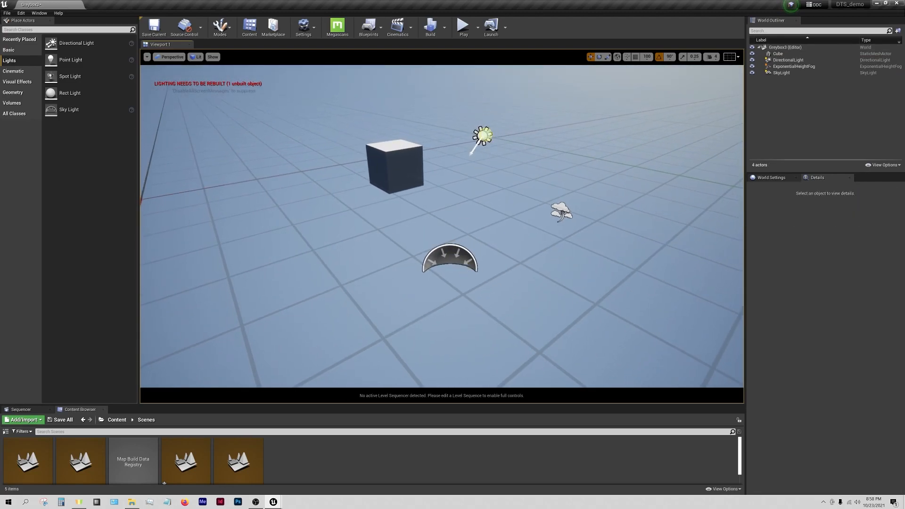
pyautogui.click(482, 136)
pyautogui.click(563, 212)
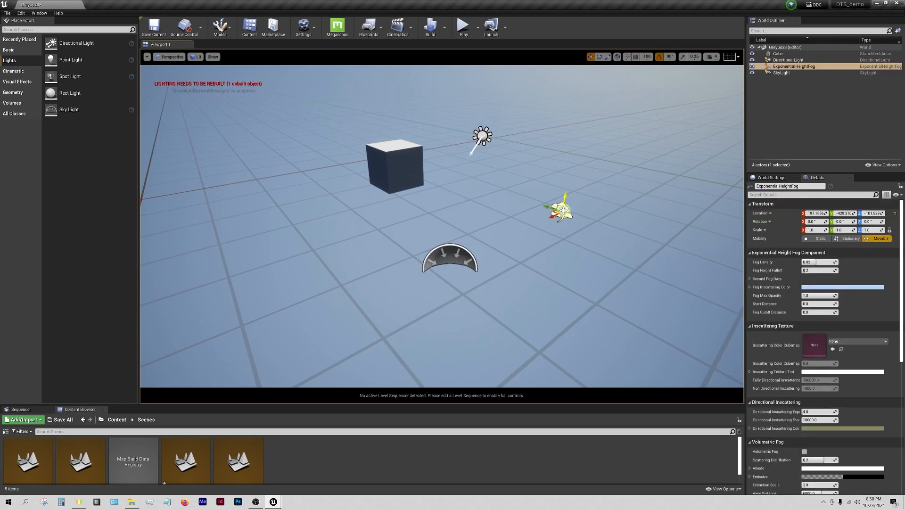
pyautogui.click(450, 244)
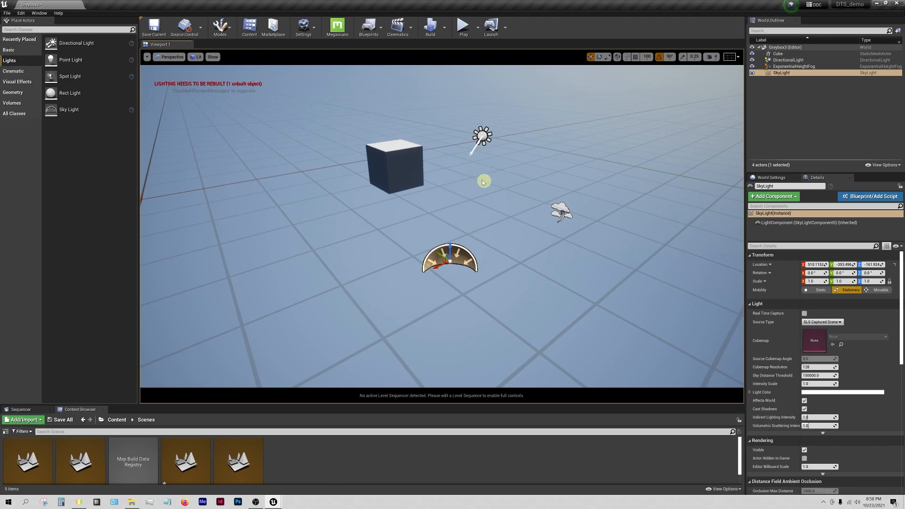
pyautogui.keyDown('alt'); pyautogui.moveTo(479, 178); pyautogui.dragTo(456, 192); pyautogui.keyUp('alt')
# Lower the cube to about Z -150 and scale it to about 11.33 in X and Y to form a floor
pyautogui.click(355, 192)
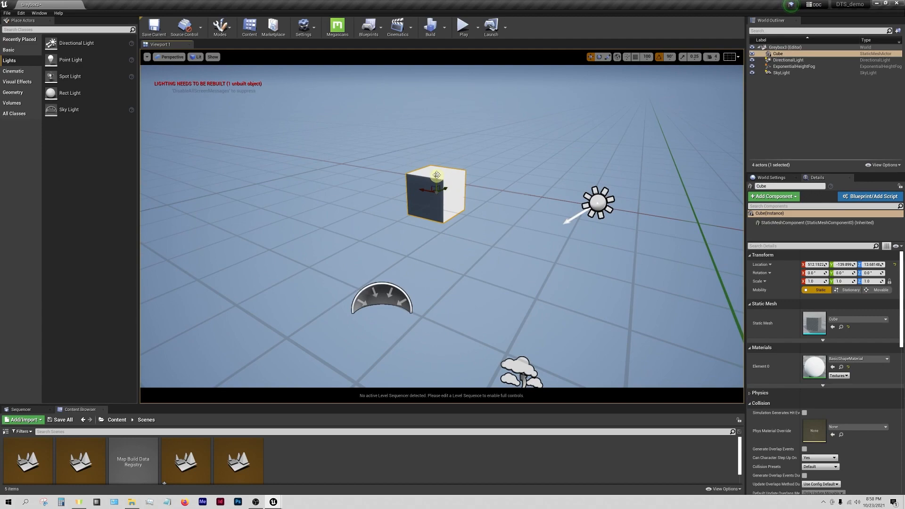
pyautogui.moveTo(438, 173); pyautogui.dragTo(438, 243)
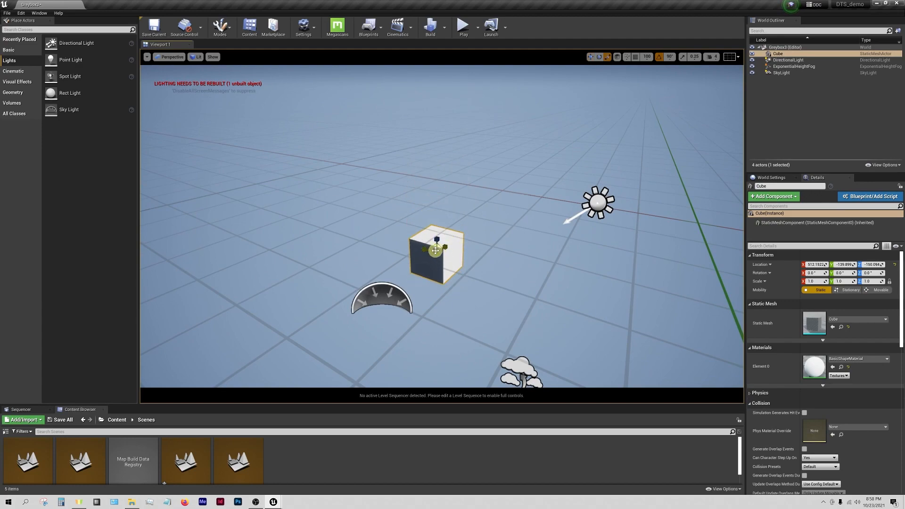
pyautogui.moveTo(435, 250); pyautogui.dragTo(266, 60)
pyautogui.moveTo(458, 287); pyautogui.dragTo(427, 253, button='right')
# Place a second basic cube near the middle of the floor slab
pyautogui.click(9, 50)
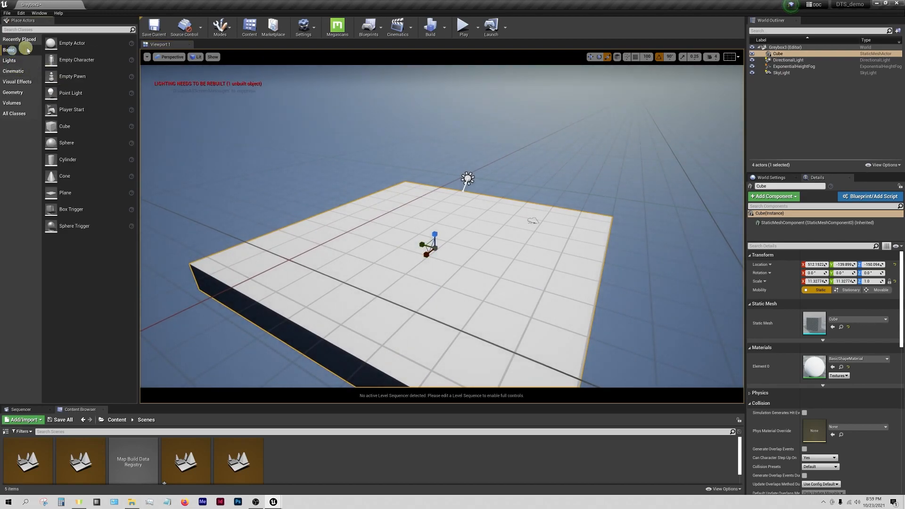
pyautogui.moveTo(64, 127); pyautogui.dragTo(437, 242)
pyautogui.press('w')
pyautogui.moveTo(494, 267); pyautogui.dragTo(461, 288, button='right')
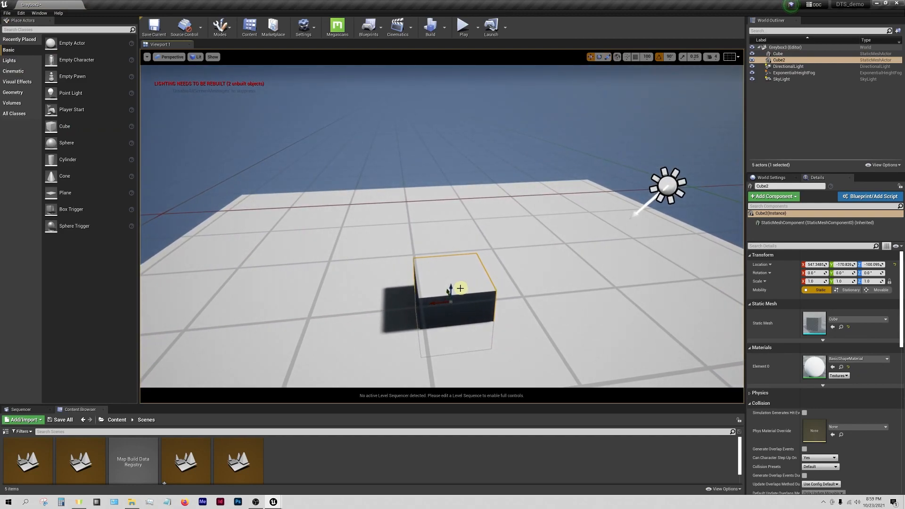
# Raise the second cube until it stands almost fully above the floor surface
pyautogui.keyDown('ctrl'); pyautogui.click(523, 279); pyautogui.keyUp('ctrl')
pyautogui.moveTo(470, 297); pyautogui.dragTo(470, 228)
pyautogui.moveTo(489, 248); pyautogui.dragTo(550, 264, button='right')
pyautogui.click(490, 246)
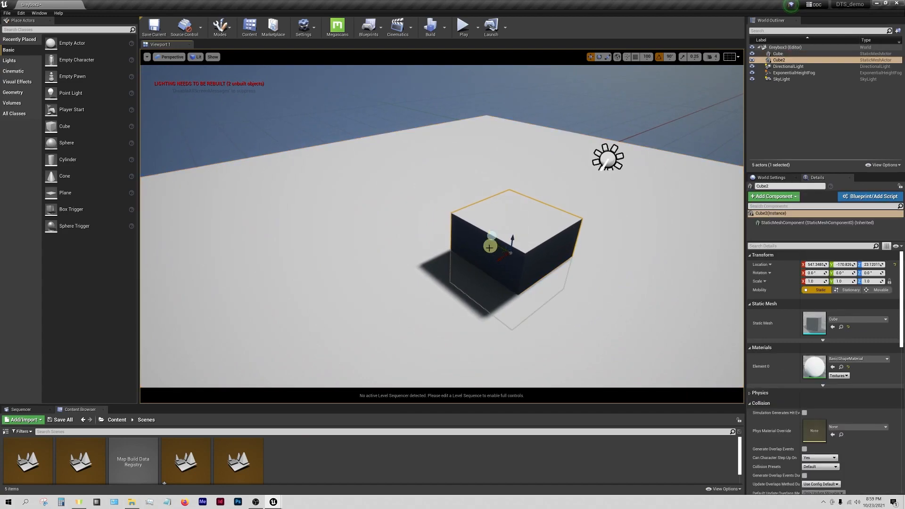
pyautogui.moveTo(513, 240); pyautogui.dragTo(522, 208)
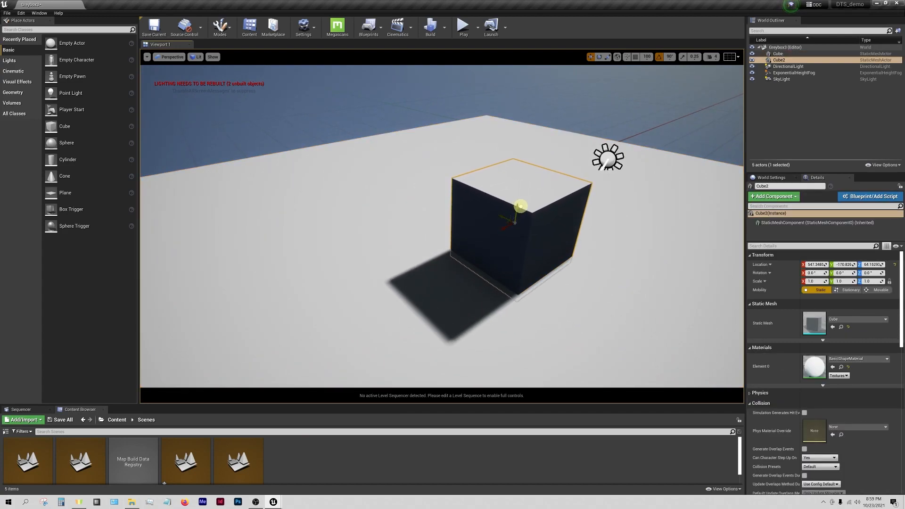
# Place the SK_Mannequin_Female mesh from Content/Mannequin/Character/Mesh on the floor beside the second cube
pyautogui.scroll(2, 507, 258)
pyautogui.press('s')
pyautogui.press('d')
pyautogui.moveTo(508, 258)
pyautogui.mouseDown(button='right')
pyautogui.moveTo(477, 251)
pyautogui.moveTo(509, 257)
pyautogui.mouseUp(button='right')
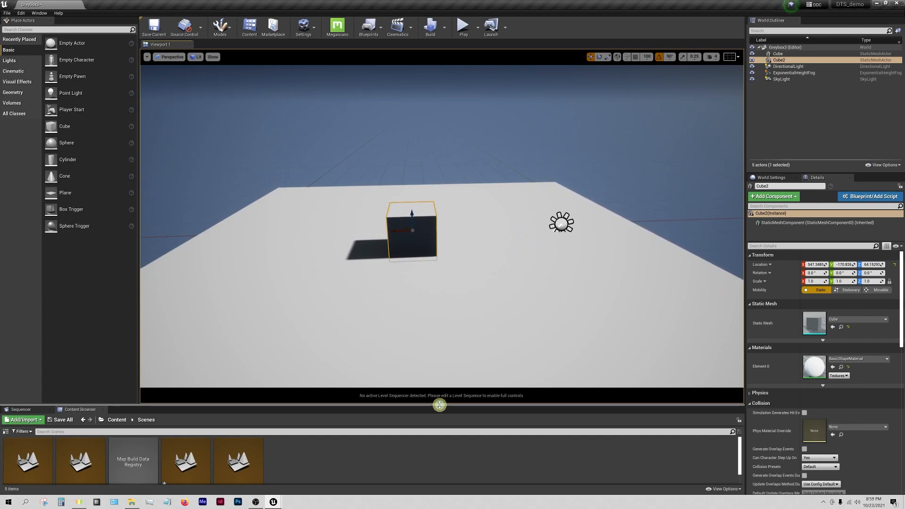
pyautogui.moveTo(440, 405); pyautogui.dragTo(182, 374)
pyautogui.click(113, 380)
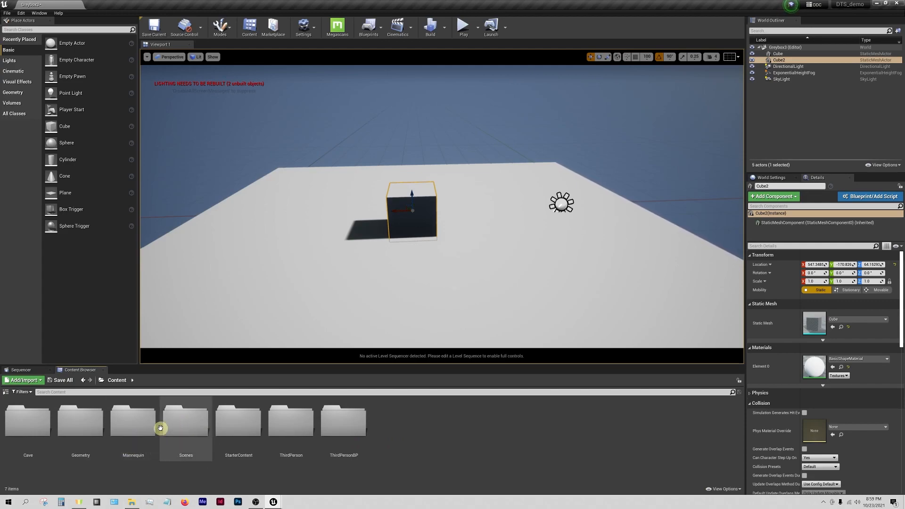
pyautogui.doubleClick(133, 425)
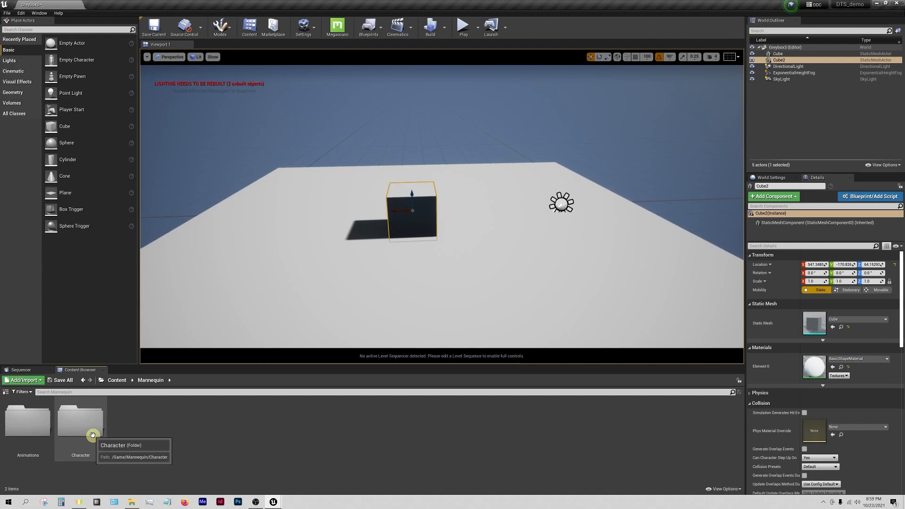
pyautogui.doubleClick(93, 435)
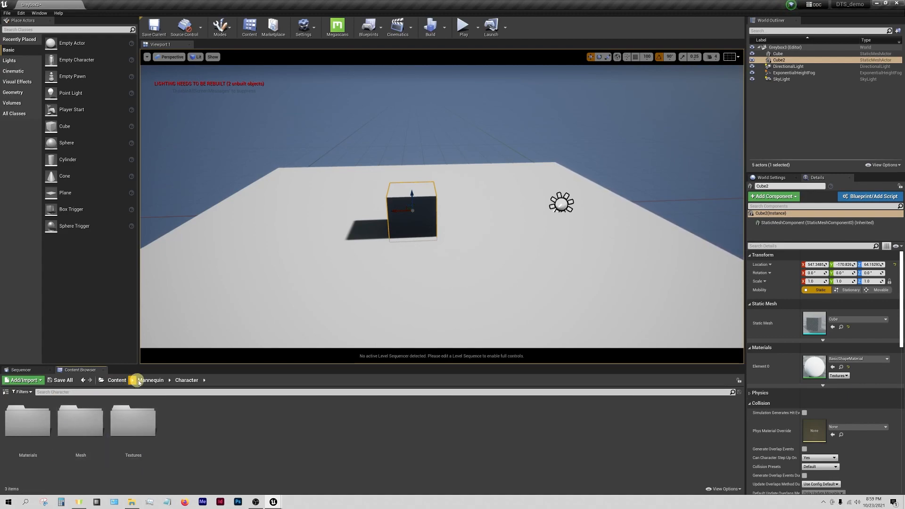
pyautogui.doubleClick(80, 427)
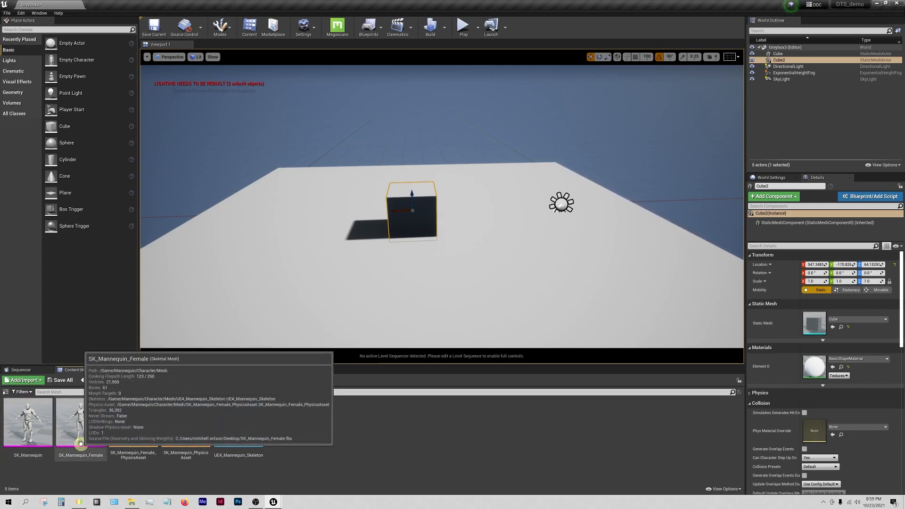
pyautogui.moveTo(81, 443); pyautogui.dragTo(461, 229)
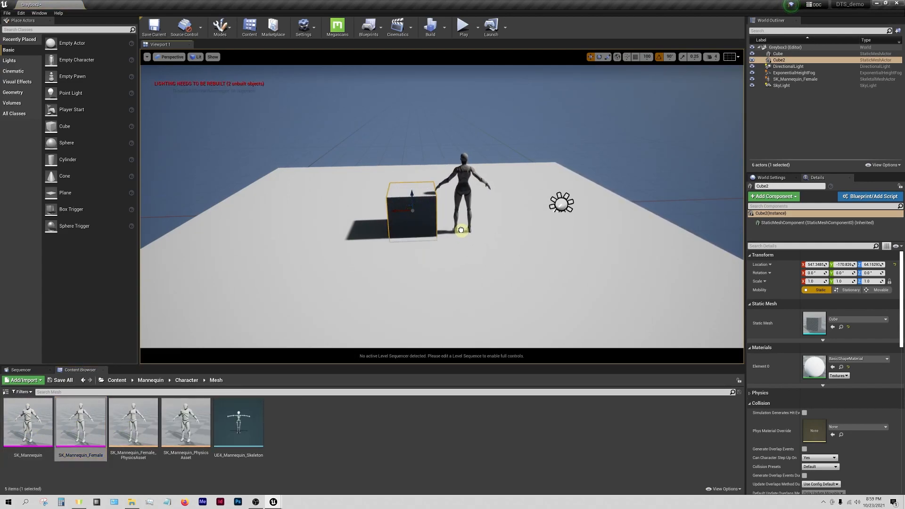
# Rotate the mannequin to -90° about Z and move it away from the cube to X about 347
pyautogui.click(468, 230)
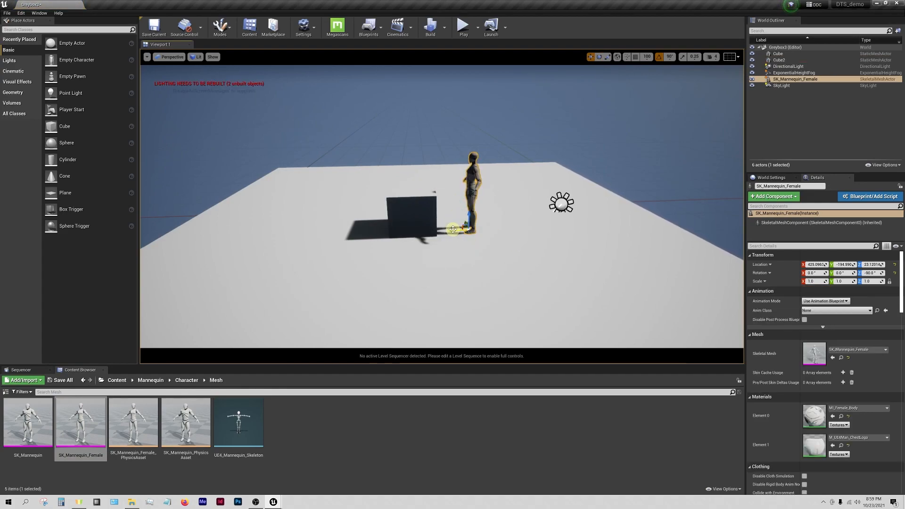
pyautogui.moveTo(427, 231); pyautogui.dragTo(527, 226)
pyautogui.press('Escape')
pyautogui.scroll(5, 406, 217)
pyautogui.click(444, 222)
pyautogui.keyDown('alt'); pyautogui.moveTo(458, 248); pyautogui.dragTo(639, 233); pyautogui.keyUp('alt')
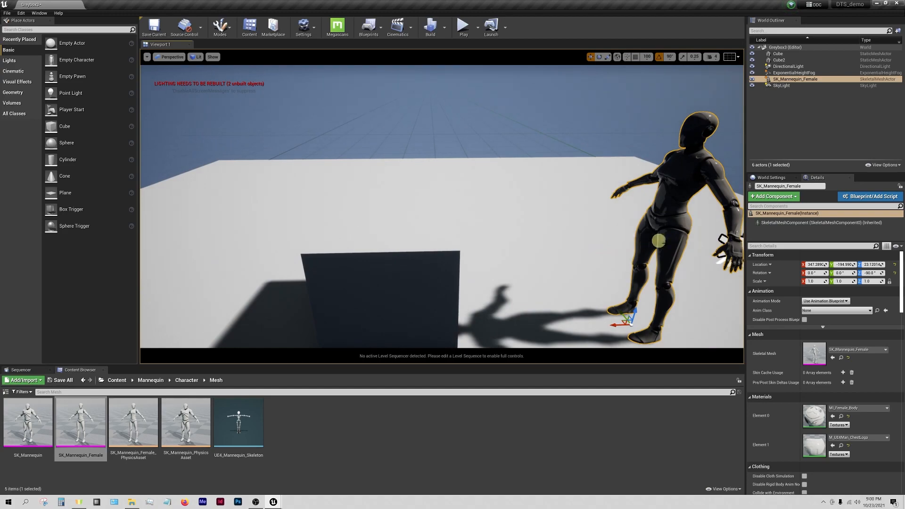
pyautogui.moveTo(533, 198)
pyautogui.keyDown('alt'); pyautogui.mouseDown()
pyautogui.moveTo(580, 210)
pyautogui.moveTo(572, 198)
pyautogui.moveTo(538, 204)
pyautogui.mouseUp(); pyautogui.keyUp('alt')
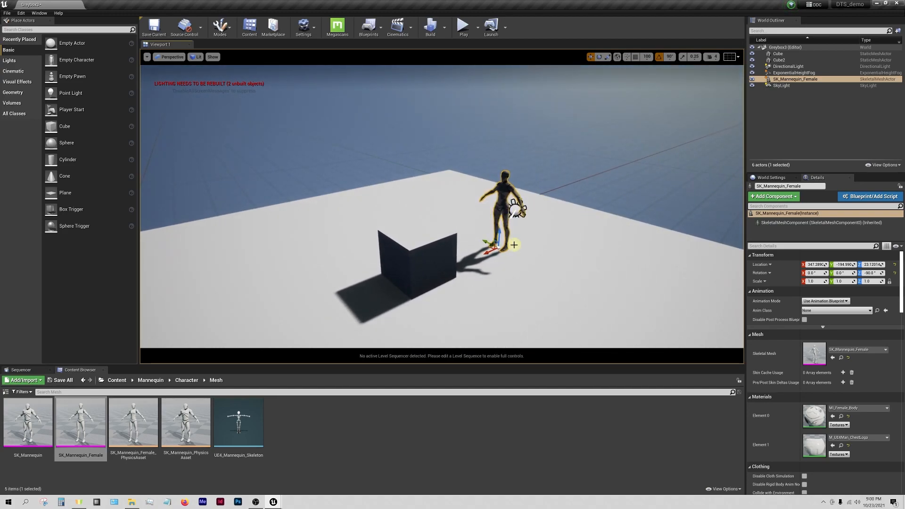
pyautogui.keyDown('alt'); pyautogui.moveTo(514, 245); pyautogui.dragTo(484, 246); pyautogui.keyUp('alt')
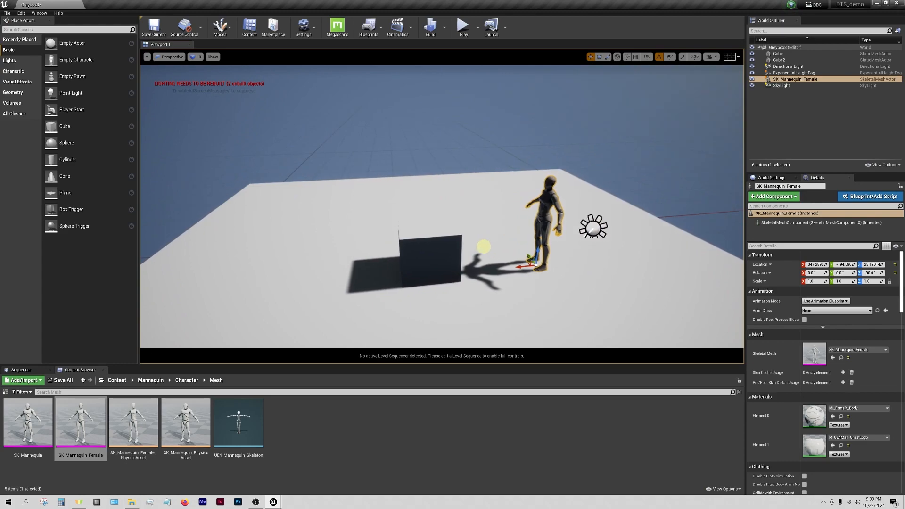
# Create a CineCameraActor from a low viewpoint facing the front of the small cube
pyautogui.click(426, 242)
pyautogui.keyDown('alt'); pyautogui.moveTo(457, 281); pyautogui.dragTo(334, 242); pyautogui.keyUp('alt')
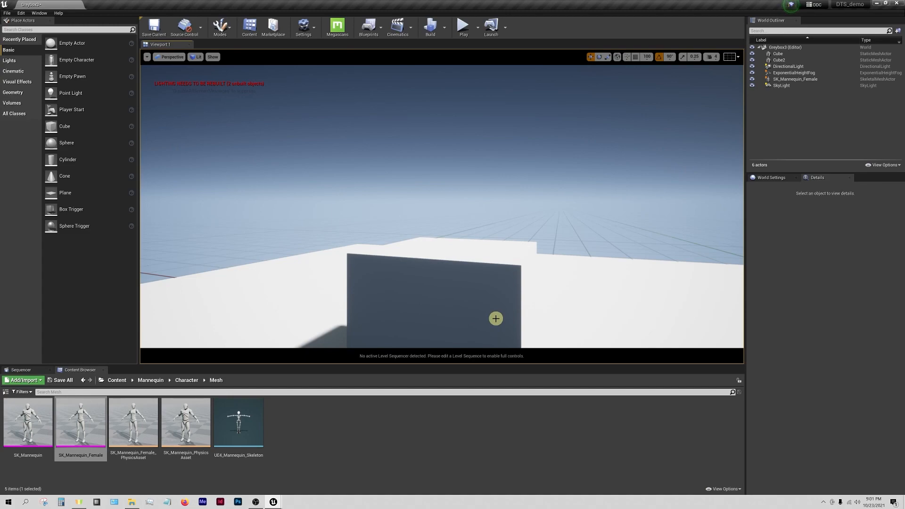
pyautogui.moveTo(469, 366); pyautogui.dragTo(465, 388)
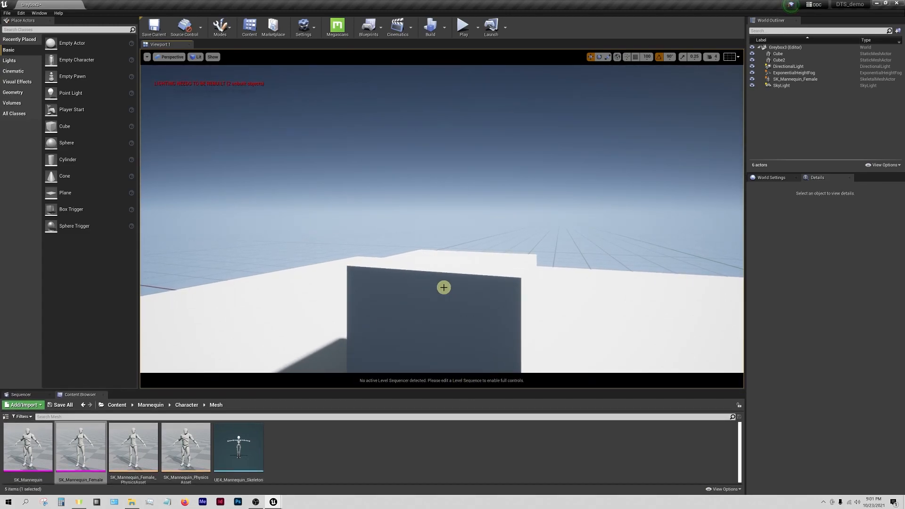
pyautogui.moveTo(443, 274); pyautogui.dragTo(465, 267, button='right')
pyautogui.press('e')
pyautogui.press('w')
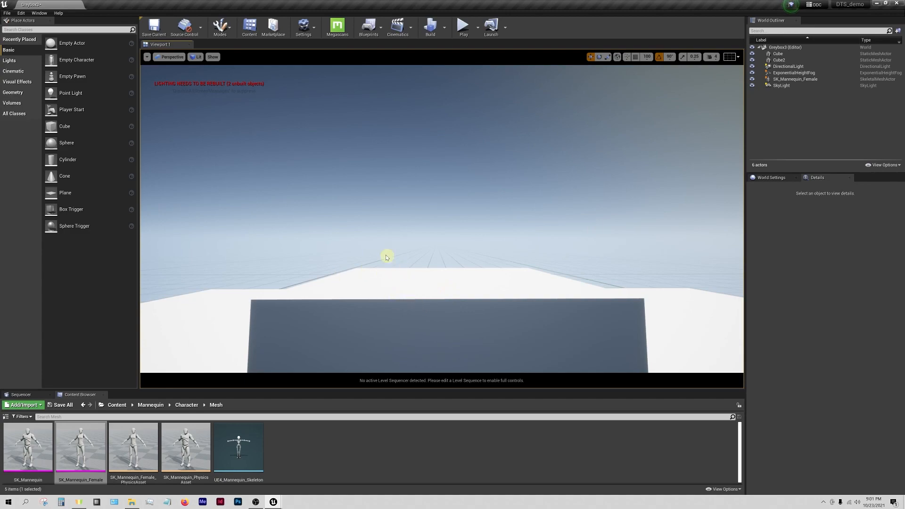
pyautogui.click(147, 57)
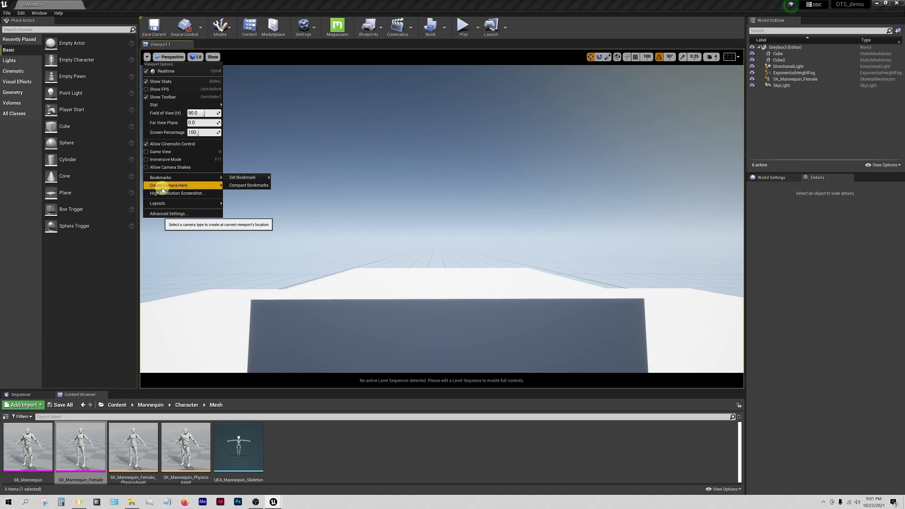
pyautogui.moveTo(160, 186)
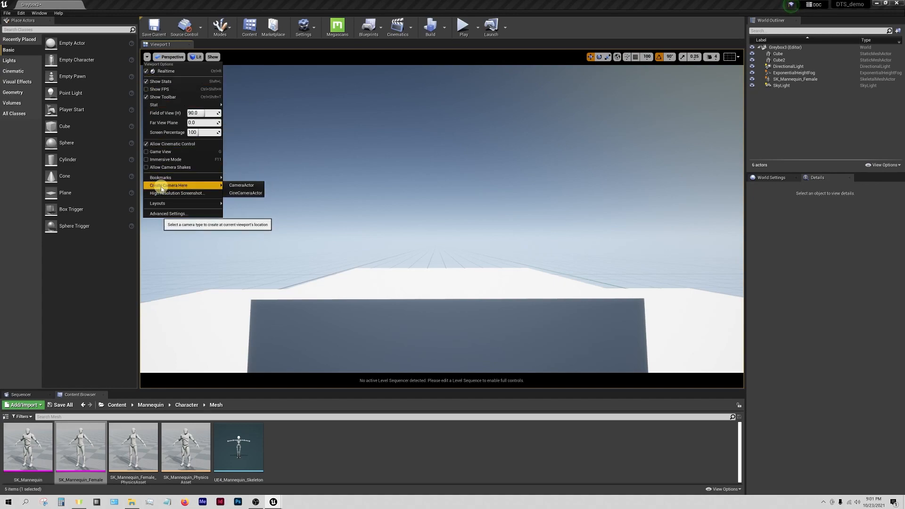
pyautogui.click(249, 196)
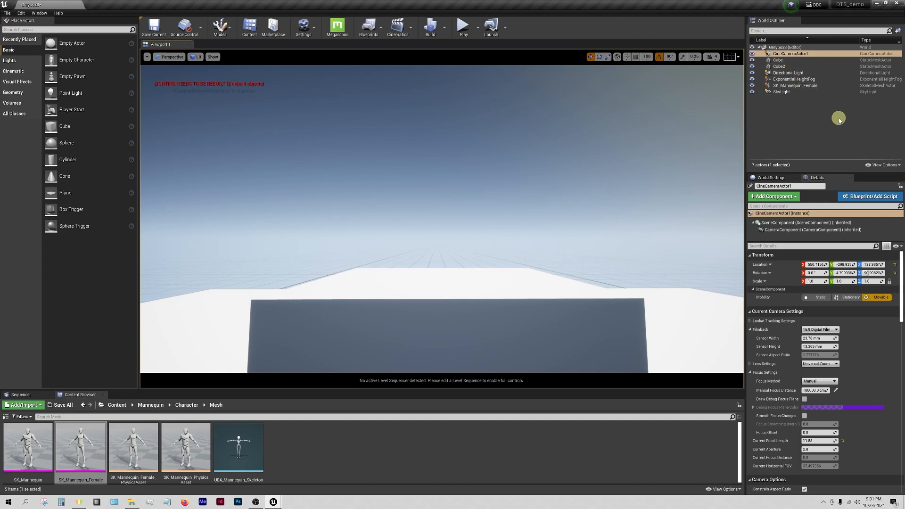
# View through CineCameraActor1 and set its Y rotation to 0° and Z rotation to 90°
pyautogui.click(164, 57)
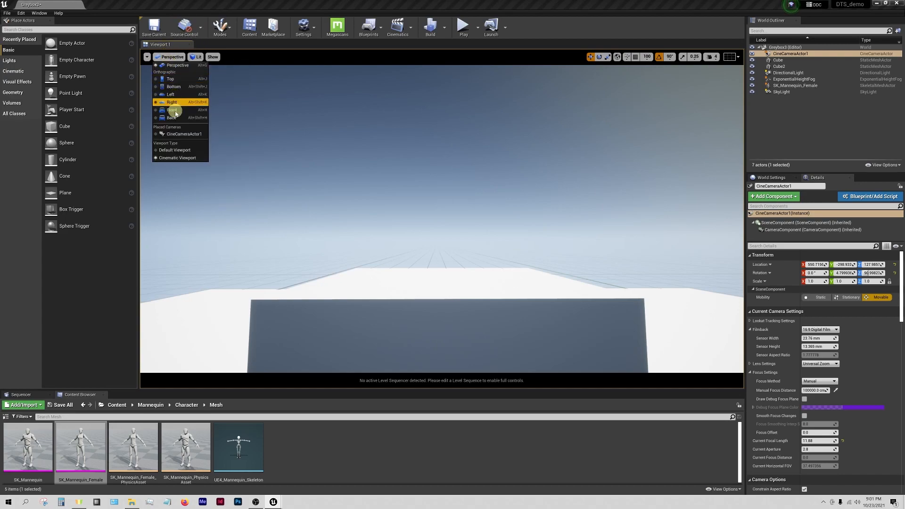
pyautogui.click(191, 138)
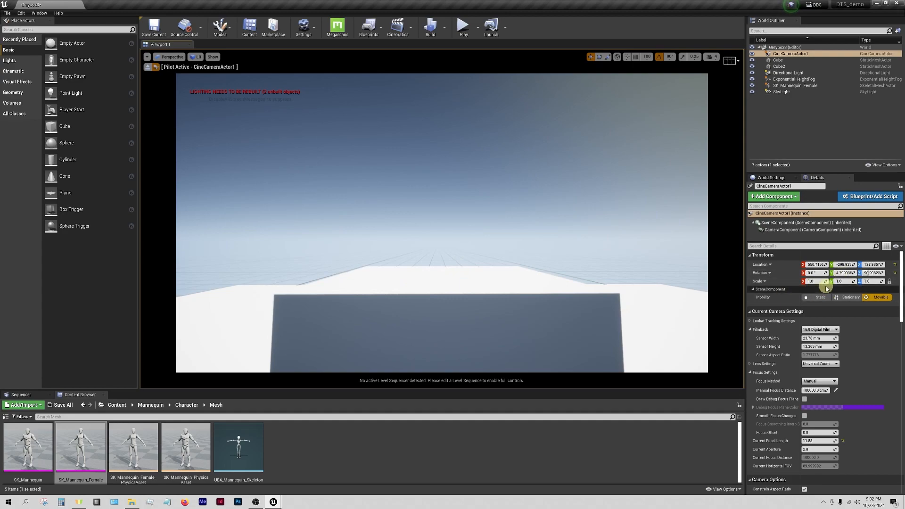
pyautogui.click(847, 273)
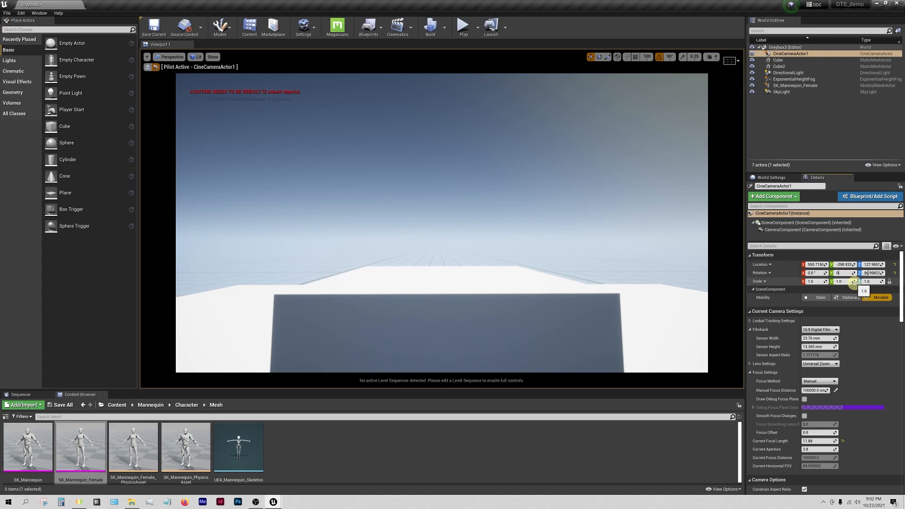
pyautogui.press('Tab')
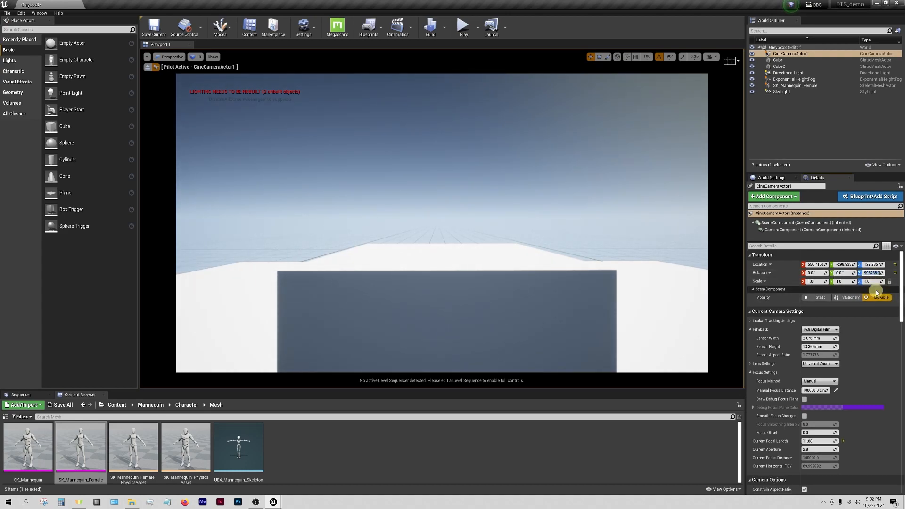
pyautogui.write('90')
pyautogui.press('Return')
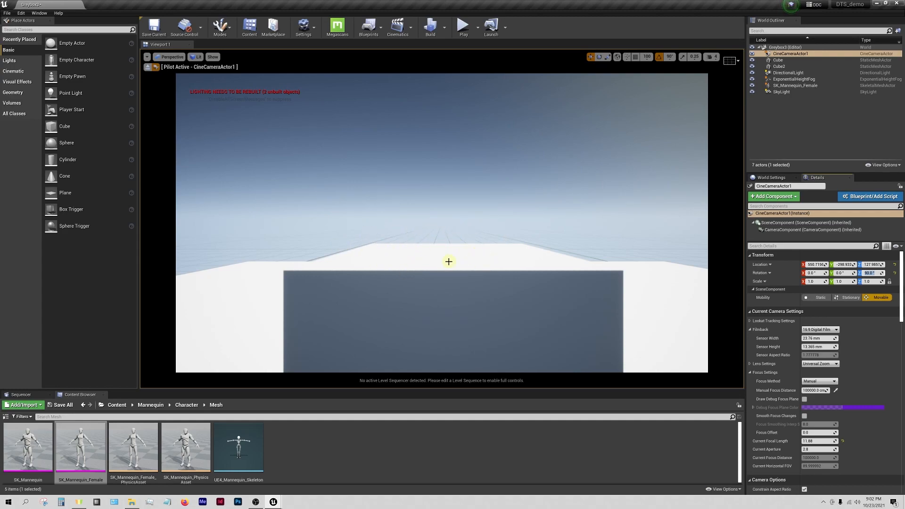
# Stop piloting the camera and duplicate the small cube, placing the copy behind it at Y about 110.9
pyautogui.click(149, 67)
pyautogui.press('s')
pyautogui.moveTo(428, 264); pyautogui.dragTo(441, 245, button='right')
pyautogui.press('w')
pyautogui.press('s')
pyautogui.press('s')
pyautogui.press('w')
pyautogui.click(477, 267)
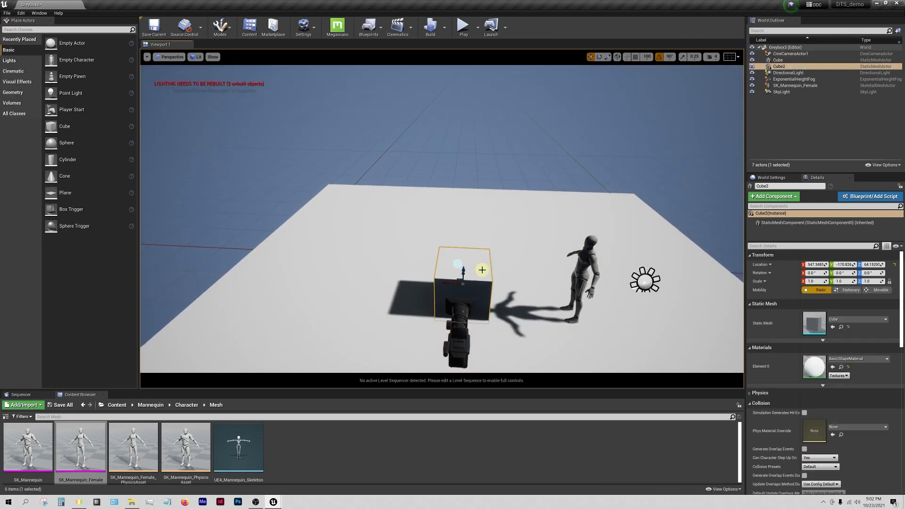
pyautogui.keyDown('alt'); pyautogui.moveTo(481, 269); pyautogui.dragTo(592, 234); pyautogui.keyUp('alt')
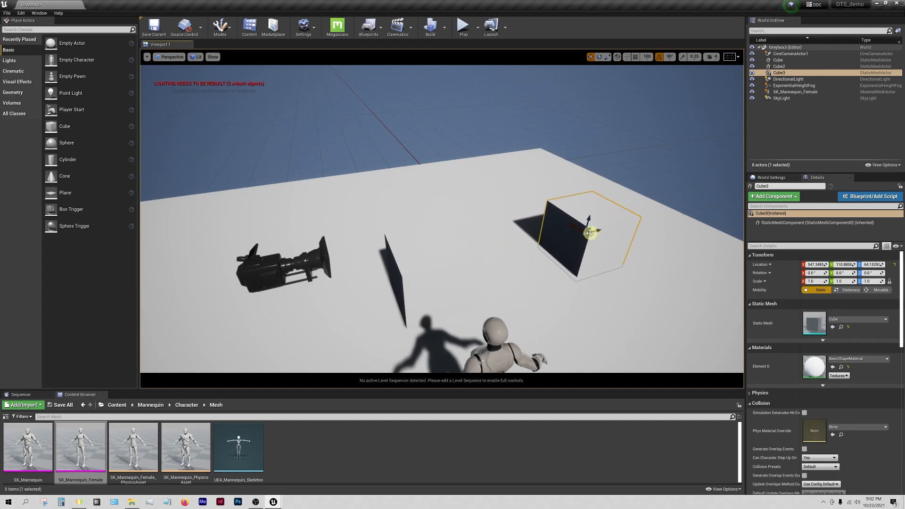
# Stretch the copied cube into a back wall scaled about 8.96 in X and 4.44 in Z, and move it to Y about 247
pyautogui.keyDown('alt'); pyautogui.moveTo(504, 259); pyautogui.dragTo(565, 249); pyautogui.keyUp('alt')
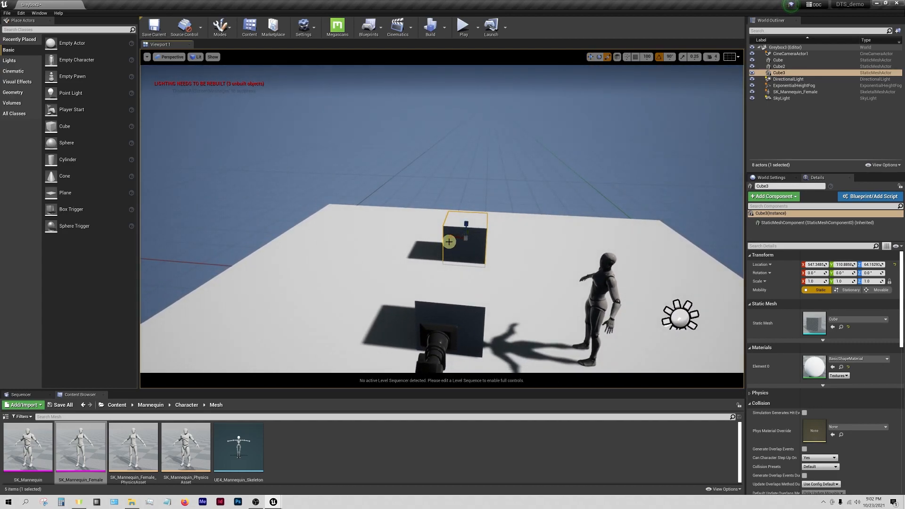
pyautogui.press('r')
pyautogui.moveTo(450, 240); pyautogui.dragTo(283, 231)
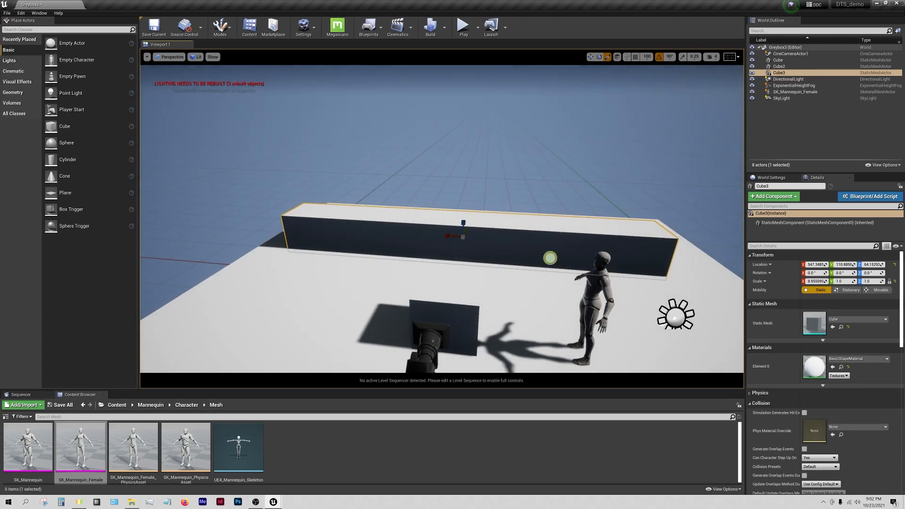
pyautogui.keyDown('alt'); pyautogui.moveTo(546, 259); pyautogui.dragTo(536, 141); pyautogui.keyUp('alt')
pyautogui.press('w')
pyautogui.press('w')
pyautogui.moveTo(541, 215); pyautogui.dragTo(542, 190)
# Duplicate the back wall rotated 90° about Z into two side walls at X about 862 and 231, with Y about -44.6
pyautogui.keyDown('alt'); pyautogui.moveTo(507, 240); pyautogui.dragTo(555, 239); pyautogui.keyUp('alt')
pyautogui.press('e')
pyautogui.keyDown('alt'); pyautogui.moveTo(445, 211); pyautogui.dragTo(358, 216); pyautogui.keyUp('alt')
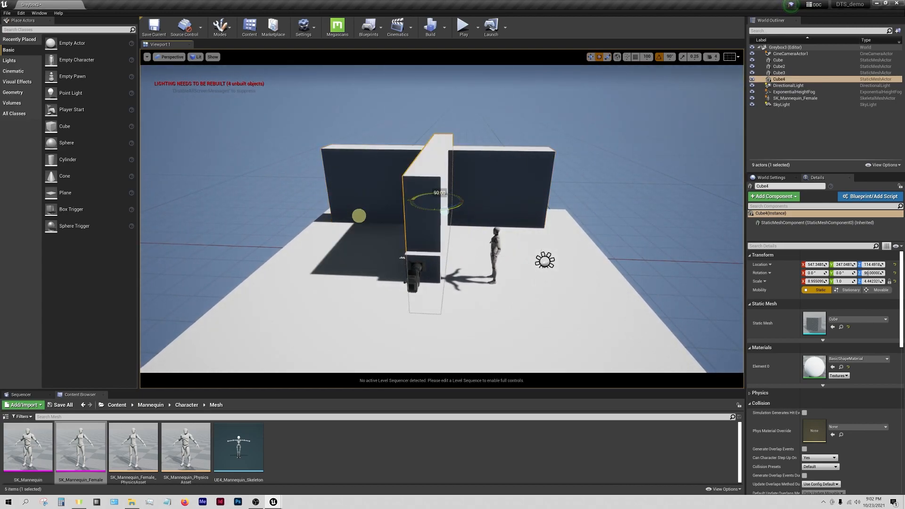
pyautogui.press('w')
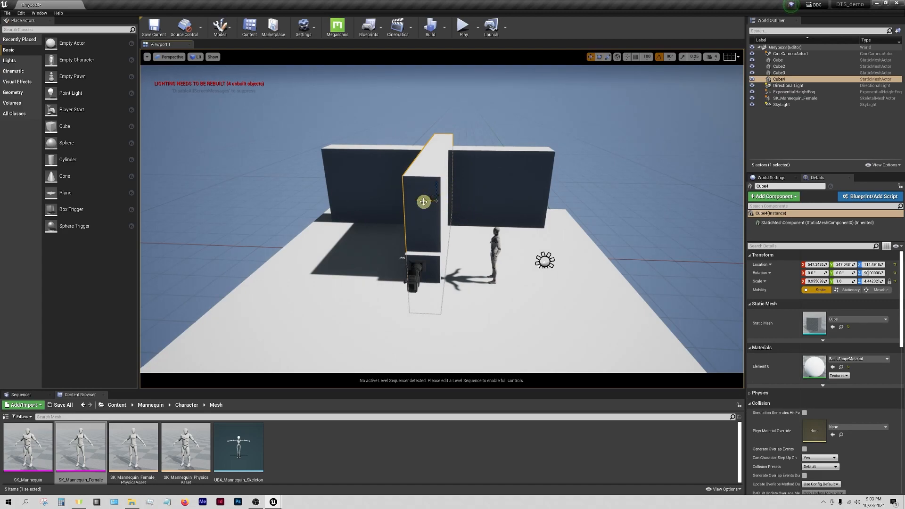
pyautogui.moveTo(420, 204); pyautogui.dragTo(337, 229)
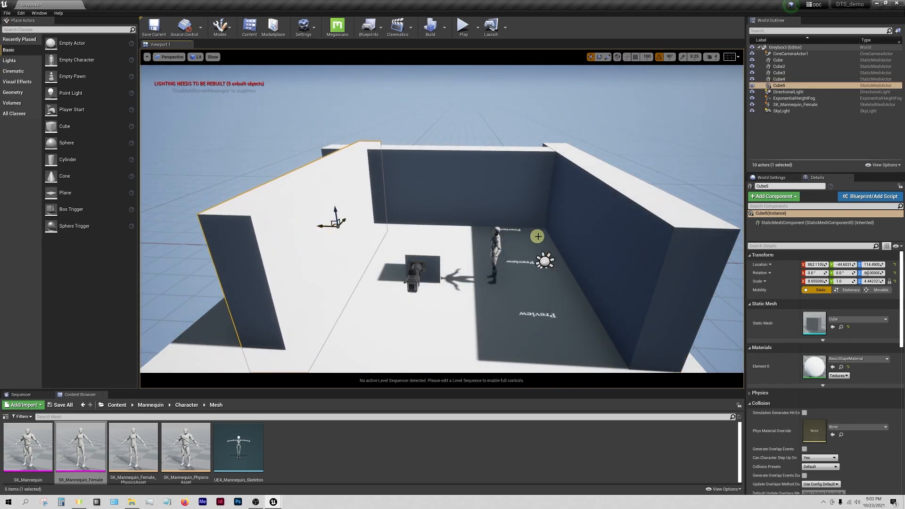
pyautogui.click(562, 237)
pyautogui.moveTo(566, 234); pyautogui.dragTo(508, 239)
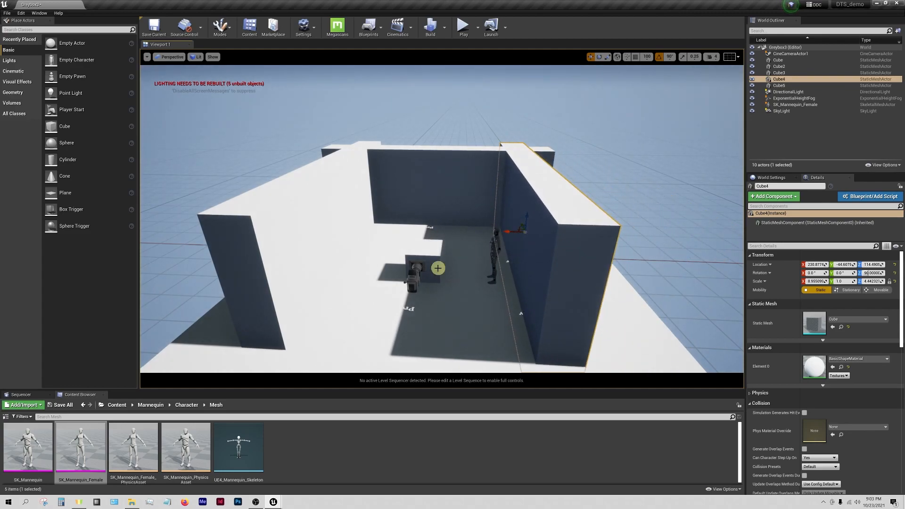
# Duplicate the floor slab straight up to Z about 385 as a ceiling over the walls
pyautogui.press('w')
pyautogui.moveTo(438, 267); pyautogui.dragTo(491, 241, button='right')
pyautogui.press('w')
pyautogui.press('s')
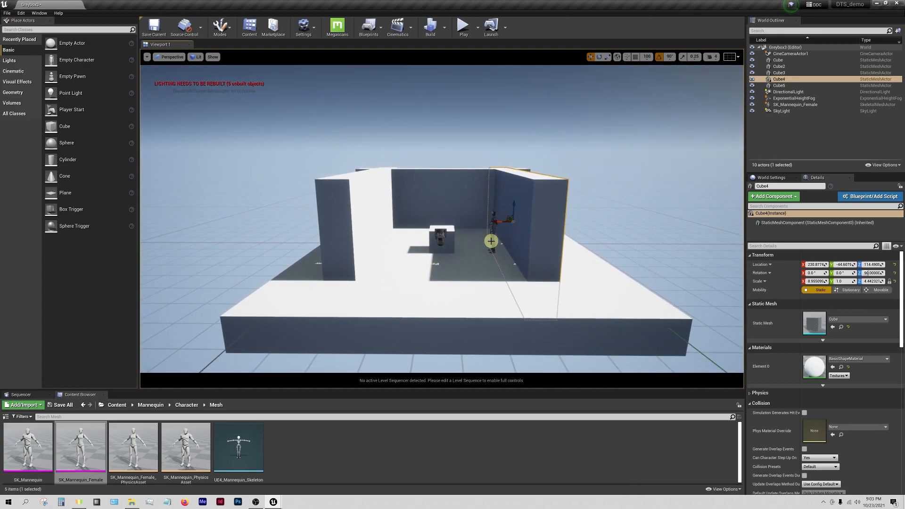
pyautogui.click(471, 324)
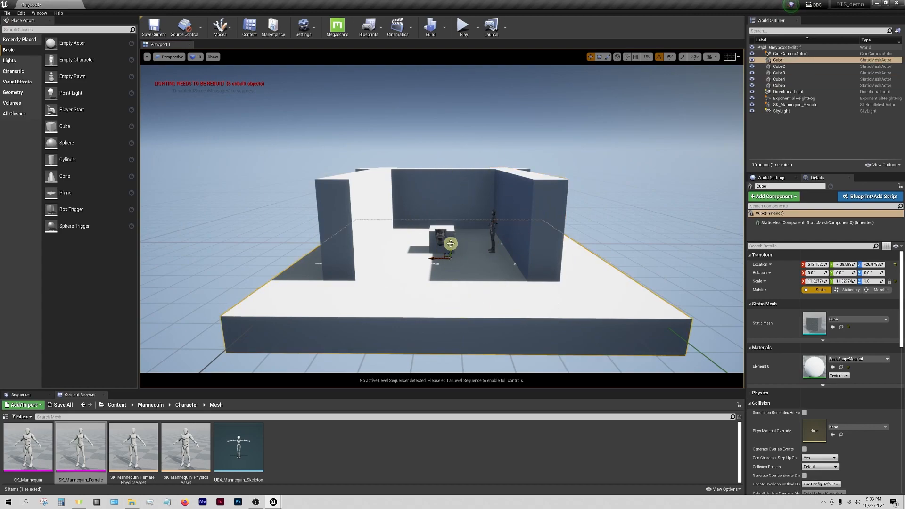
pyautogui.keyDown('alt'); pyautogui.moveTo(450, 243); pyautogui.dragTo(461, 143); pyautogui.keyUp('alt')
# Check the room through CineCameraActor1, and bring the back wall forward to Y about 54
pyautogui.scroll(10, 459, 235)
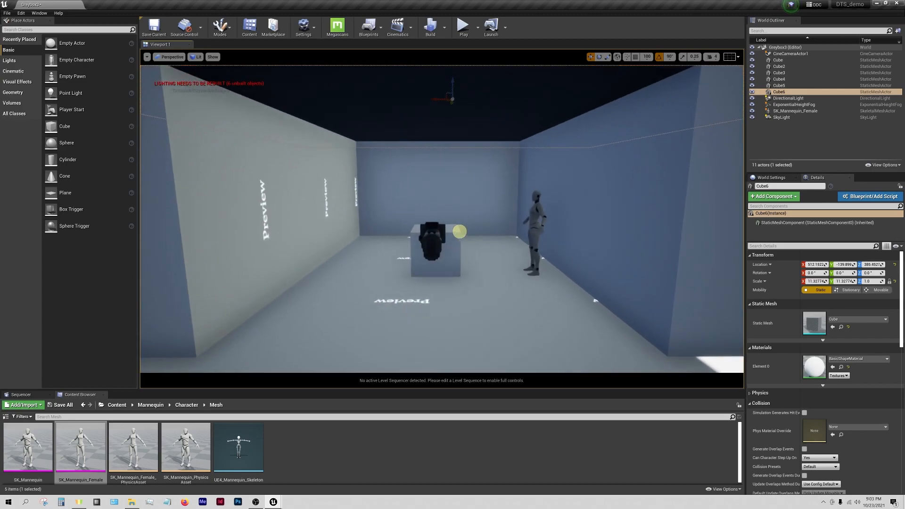
pyautogui.click(169, 57)
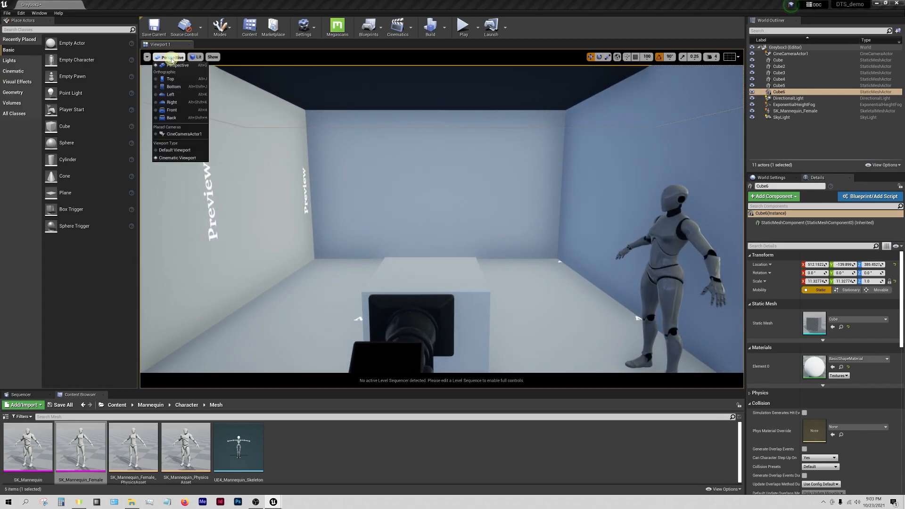
pyautogui.click(170, 132)
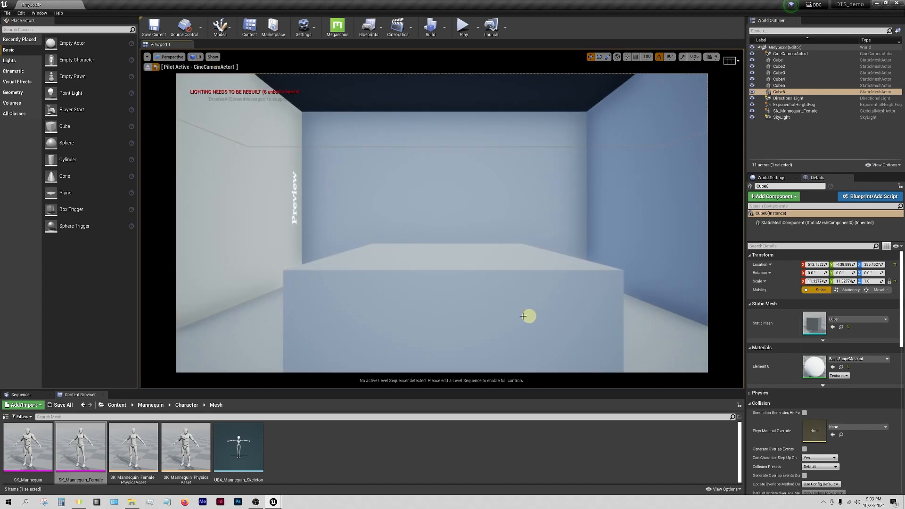
pyautogui.click(147, 67)
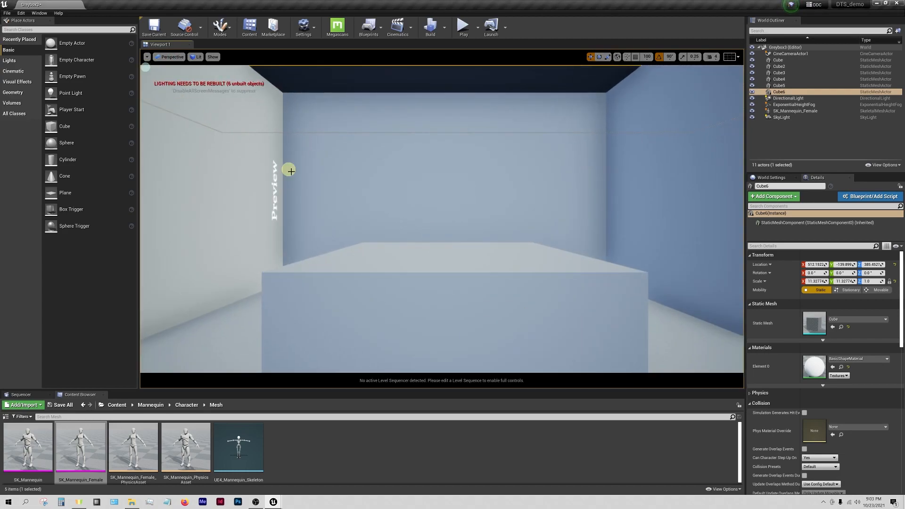
pyautogui.moveTo(396, 221); pyautogui.dragTo(437, 208, button='right')
pyautogui.click(523, 202)
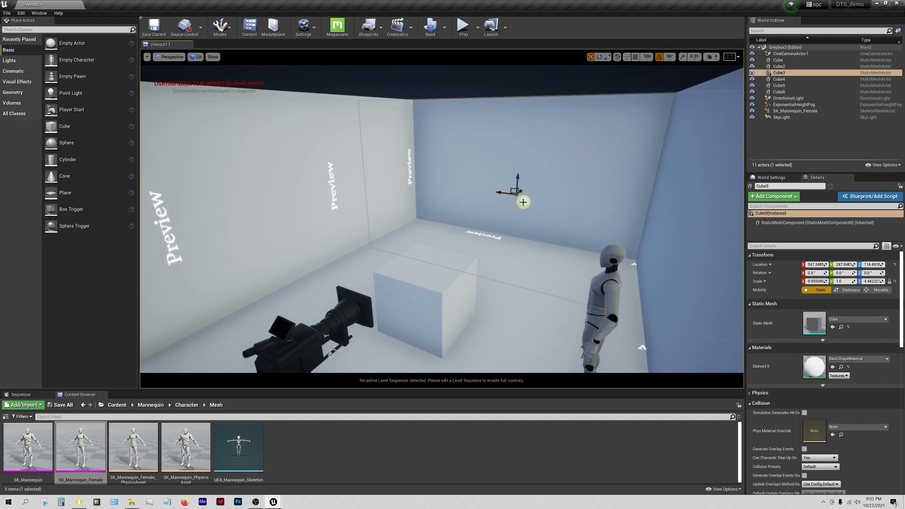
pyautogui.moveTo(522, 191); pyautogui.dragTo(498, 203)
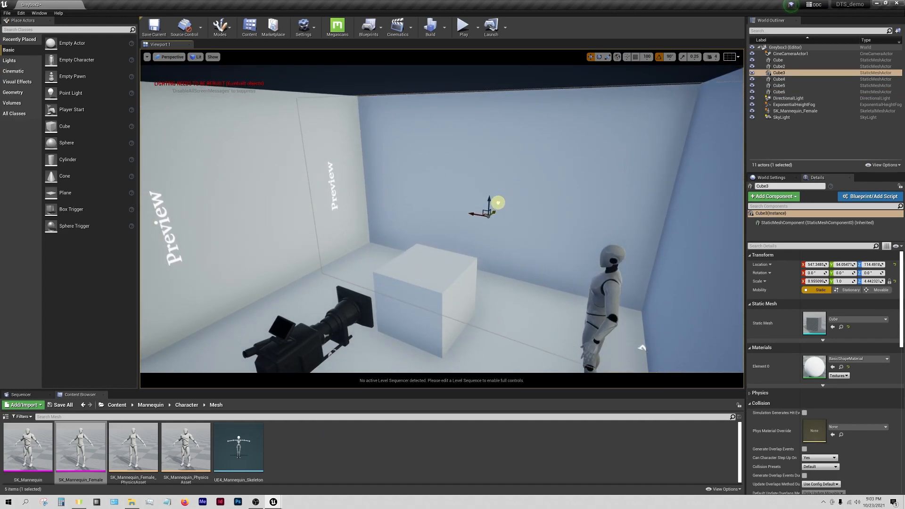
# Lower the back wall to Z about -104 while viewing through CineCameraActor1, and stop piloting the camera
pyautogui.click(170, 66)
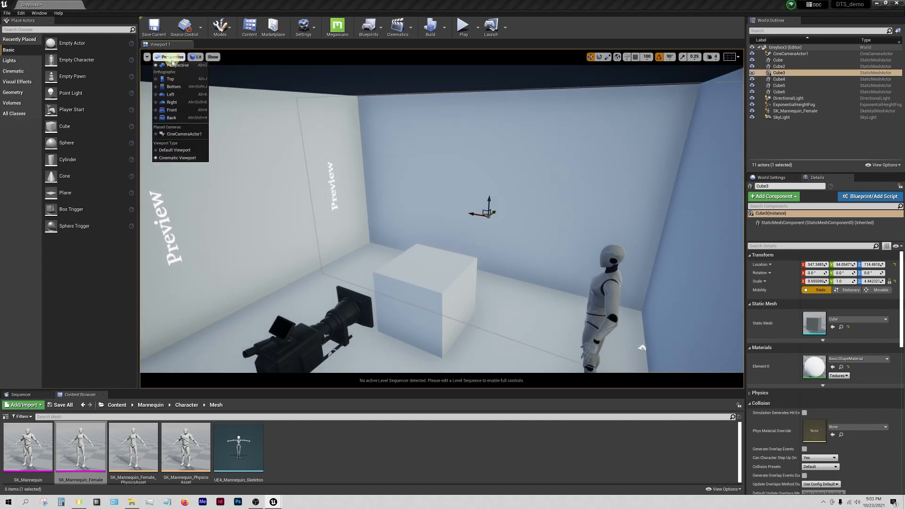
pyautogui.click(174, 132)
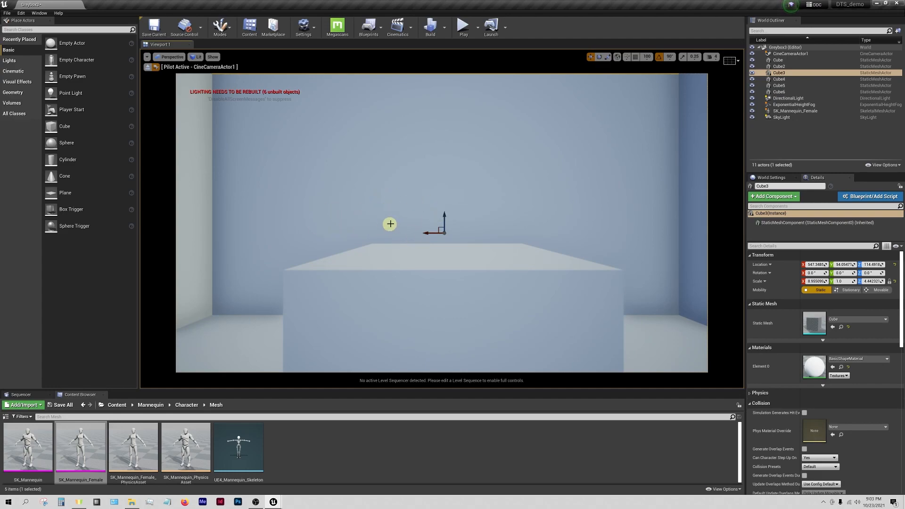
pyautogui.moveTo(446, 213); pyautogui.dragTo(453, 379)
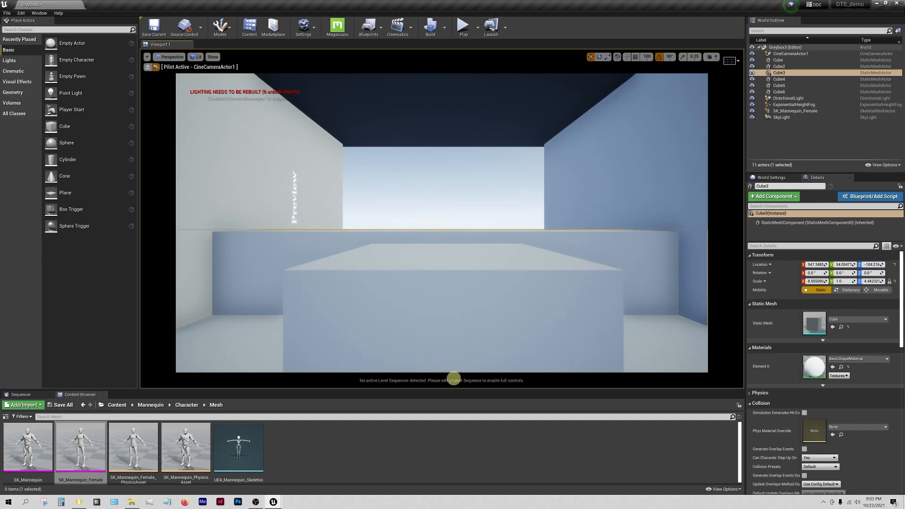
pyautogui.click(454, 180)
pyautogui.click(272, 239)
pyautogui.click(147, 67)
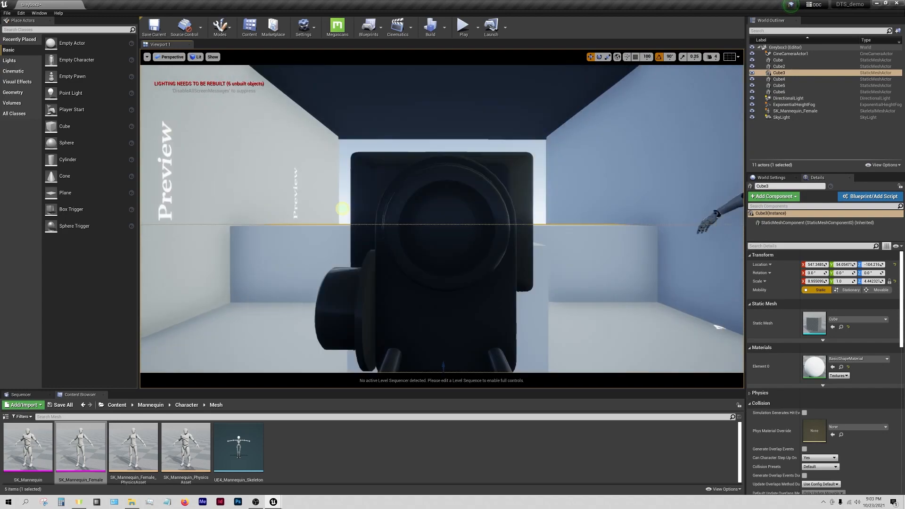
# Duplicate the low back wall into two side pieces and one upper piece at Z about 462, framing a window opening
pyautogui.moveTo(343, 221); pyautogui.dragTo(343, 193, button='middle')
pyautogui.keyDown('alt'); pyautogui.moveTo(441, 275); pyautogui.dragTo(651, 198); pyautogui.keyUp('alt')
pyautogui.click(473, 208)
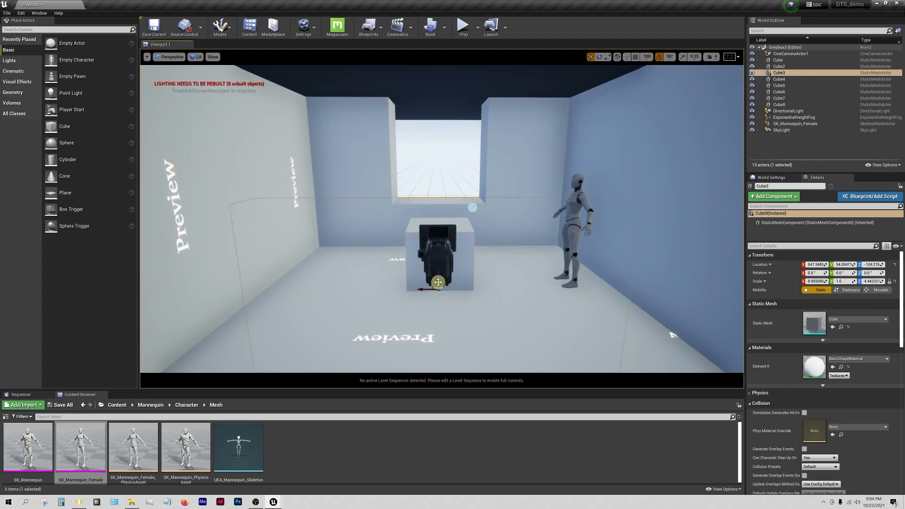
pyautogui.keyDown('alt'); pyautogui.moveTo(439, 281); pyautogui.dragTo(408, 33); pyautogui.keyUp('alt')
pyautogui.scroll(-10, 433, 190)
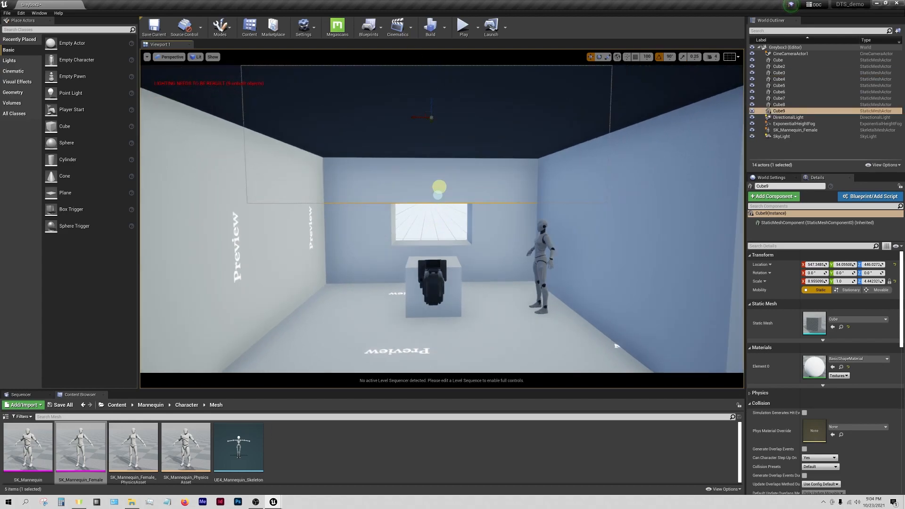
pyautogui.moveTo(433, 130); pyautogui.dragTo(461, 157)
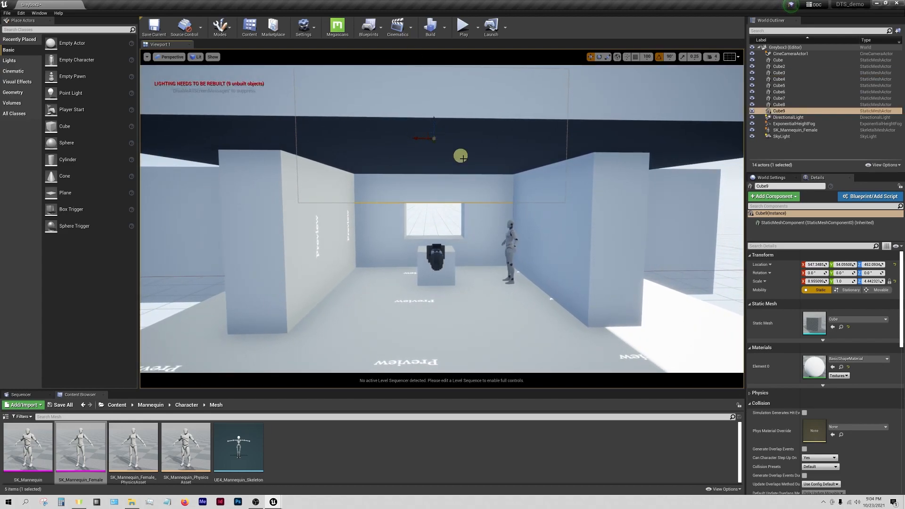
# Add a small sphere on top of the cube in front of the window, scaled uniformly to about 0.124
pyautogui.moveTo(459, 223)
pyautogui.mouseDown(button='right')
pyautogui.moveTo(480, 223)
pyautogui.moveTo(426, 228)
pyautogui.moveTo(479, 222)
pyautogui.moveTo(496, 232)
pyautogui.moveTo(453, 236)
pyautogui.mouseUp(button='right')
pyautogui.rightClick(481, 225)
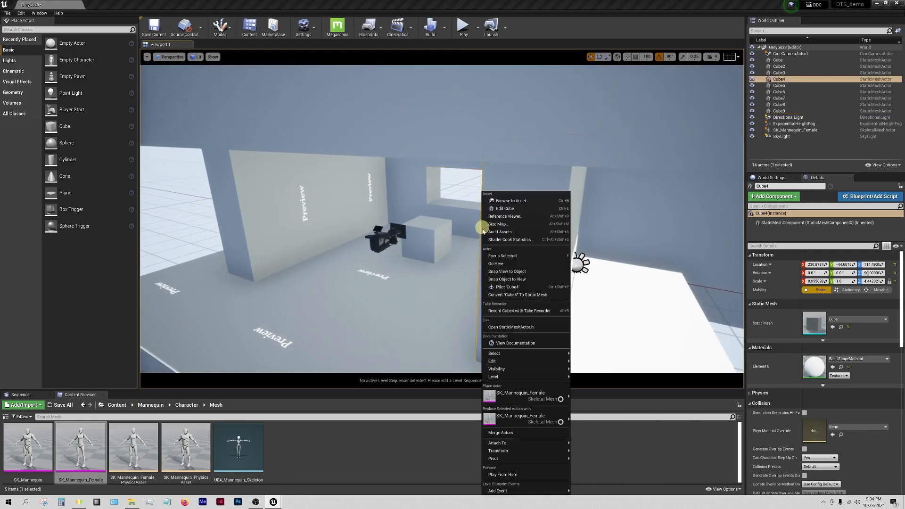
pyautogui.click(430, 292)
pyautogui.moveTo(494, 305); pyautogui.dragTo(435, 289, button='right')
pyautogui.click(479, 218)
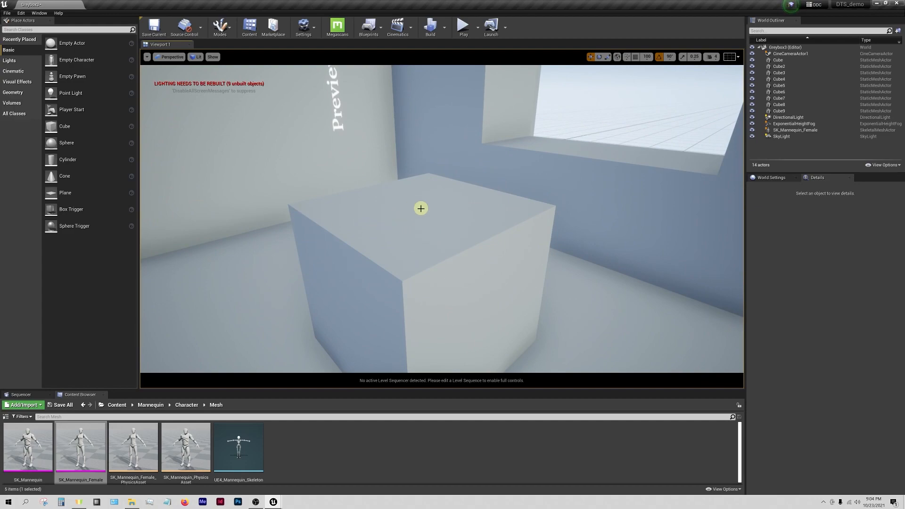
pyautogui.moveTo(412, 230)
pyautogui.mouseDown(button='right')
pyautogui.moveTo(422, 246)
pyautogui.moveTo(469, 216)
pyautogui.moveTo(535, 214)
pyautogui.moveTo(462, 217)
pyautogui.moveTo(405, 261)
pyautogui.mouseUp(button='right')
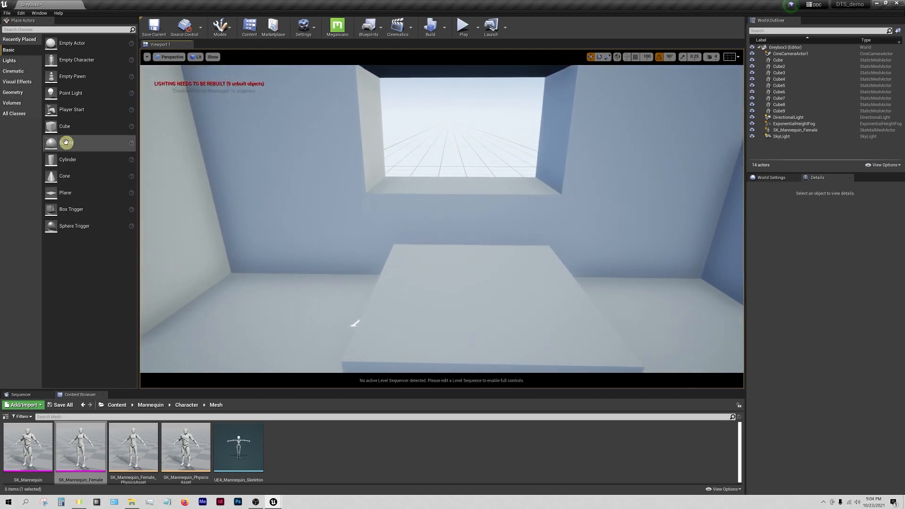
pyautogui.moveTo(66, 143); pyautogui.dragTo(448, 283)
pyautogui.moveTo(446, 270); pyautogui.dragTo(462, 295)
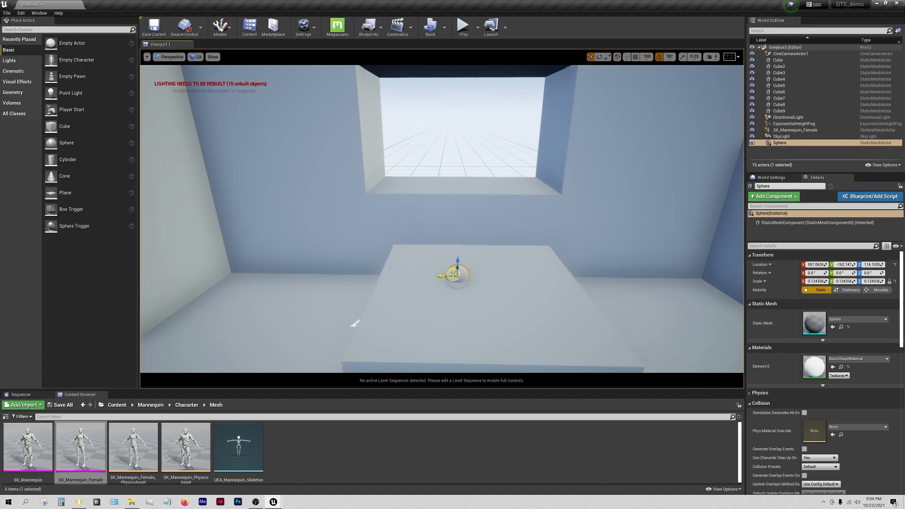
# Thin the cube beneath the sphere to a Y scale of about 0.638 and move it along Y toward the window wall
pyautogui.moveTo(442, 281); pyautogui.dragTo(516, 283, button='right')
pyautogui.click(451, 257)
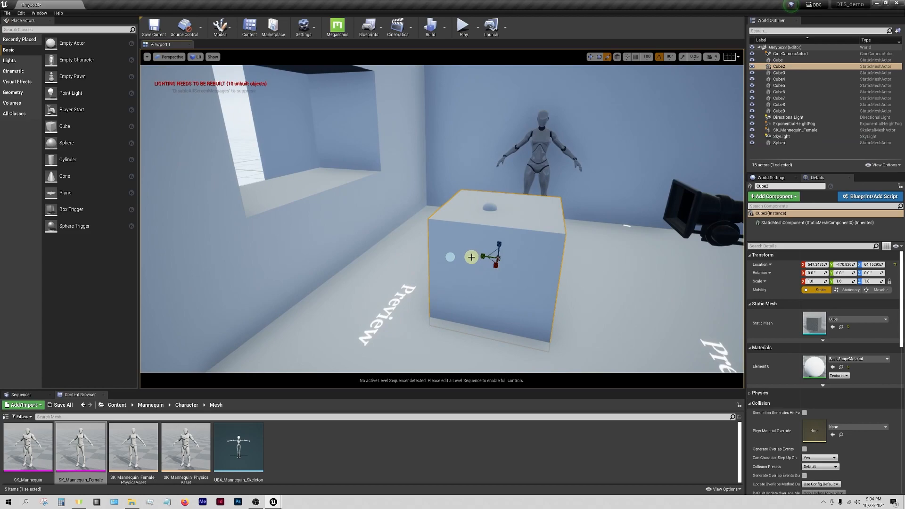
pyautogui.moveTo(486, 257); pyautogui.dragTo(490, 259)
pyautogui.press('d')
pyautogui.moveTo(457, 272); pyautogui.dragTo(435, 268, button='right')
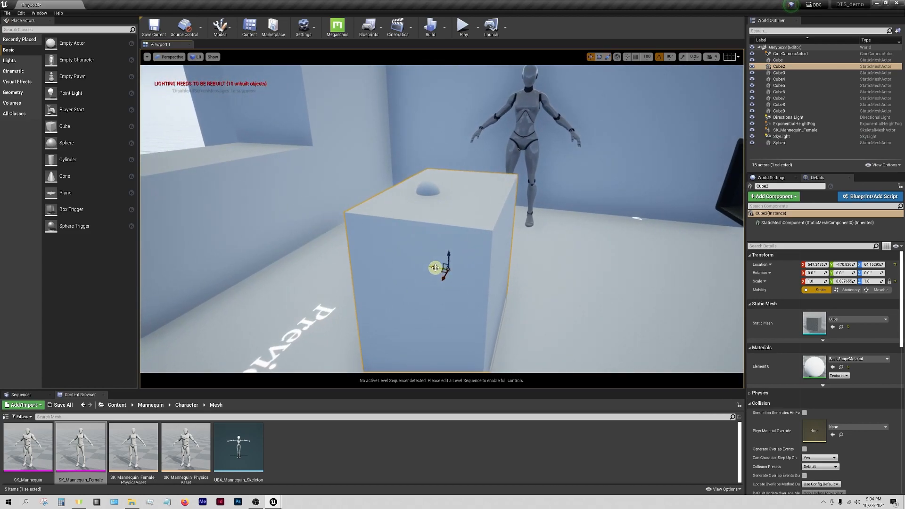
pyautogui.moveTo(434, 269); pyautogui.dragTo(388, 258)
# Select the four pieces of the back window wall and move them forward along Y toward the cube
pyautogui.press('d')
pyautogui.moveTo(318, 226)
pyautogui.mouseDown(button='right')
pyautogui.moveTo(312, 220)
pyautogui.moveTo(318, 226)
pyautogui.mouseUp(button='right')
pyautogui.click(368, 224)
pyautogui.keyDown('ctrl'); pyautogui.click(289, 140); pyautogui.keyUp('ctrl')
pyautogui.keyDown('ctrl'); pyautogui.click(393, 81); pyautogui.keyUp('ctrl')
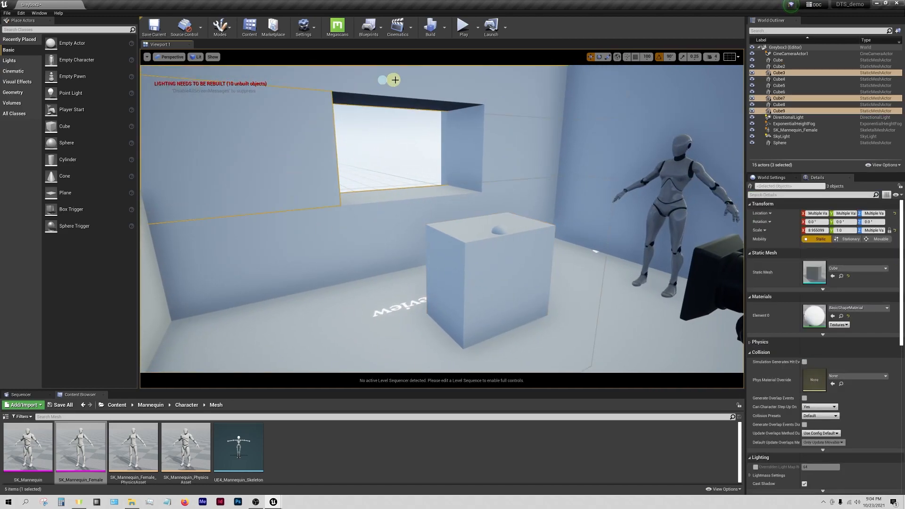
pyautogui.keyDown('ctrl'); pyautogui.click(536, 145); pyautogui.keyUp('ctrl')
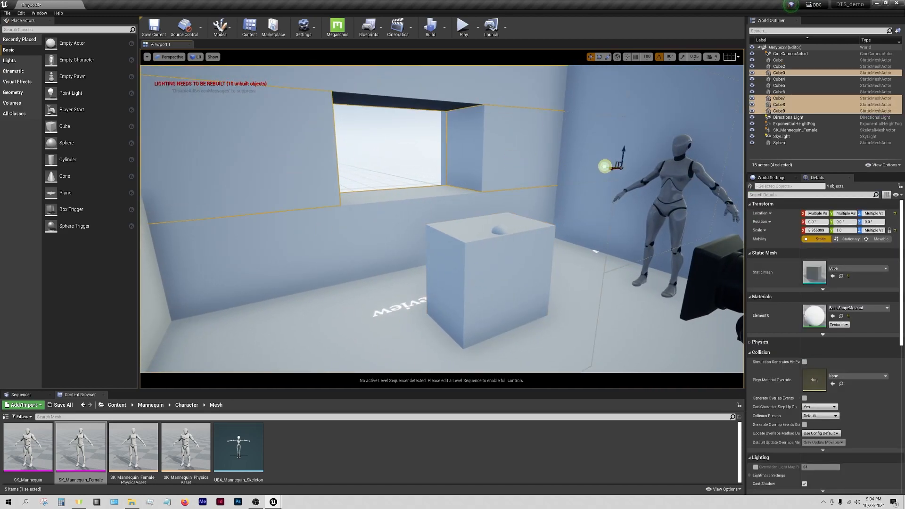
pyautogui.moveTo(605, 166); pyautogui.dragTo(638, 172)
# Add the cube and sphere to the wall selection and move everything along Y toward the camera, with the wall at Y about -108
pyautogui.keyDown('ctrl'); pyautogui.click(512, 267); pyautogui.keyUp('ctrl')
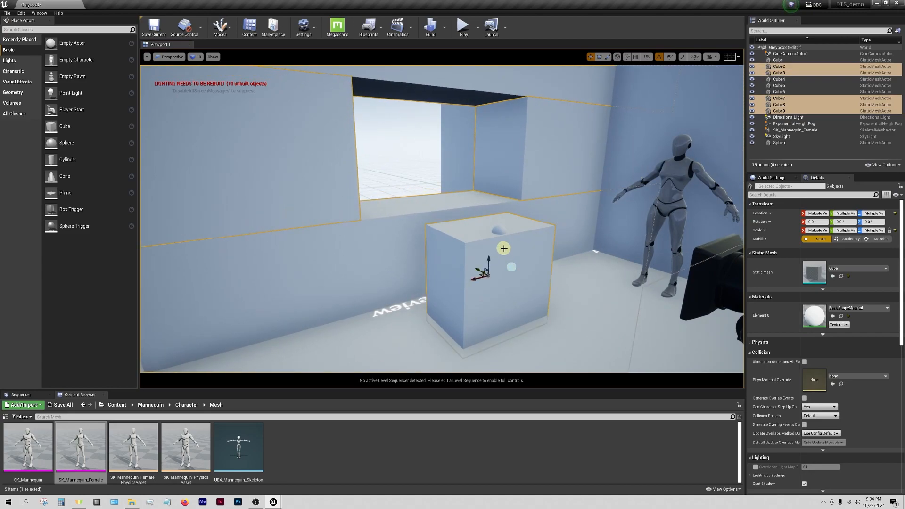
pyautogui.press('s')
pyautogui.moveTo(488, 259)
pyautogui.mouseDown(button='right')
pyautogui.moveTo(496, 261)
pyautogui.moveTo(480, 253)
pyautogui.moveTo(488, 258)
pyautogui.mouseUp(button='right')
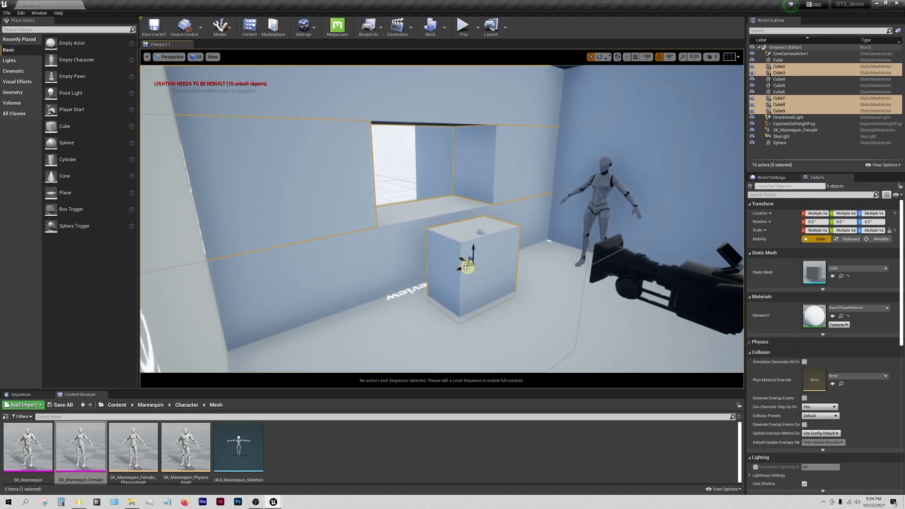
pyautogui.keyDown('ctrl'); pyautogui.click(484, 230); pyautogui.keyUp('ctrl')
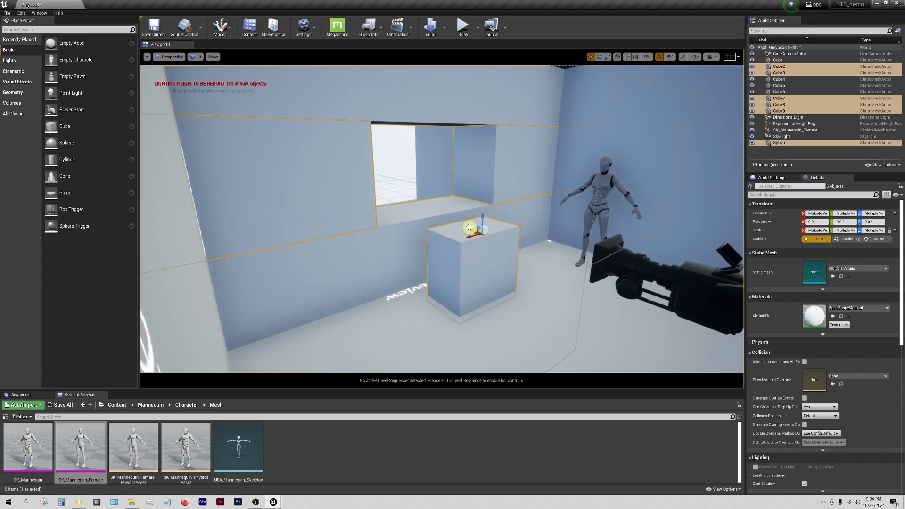
pyautogui.moveTo(472, 229); pyautogui.dragTo(526, 247)
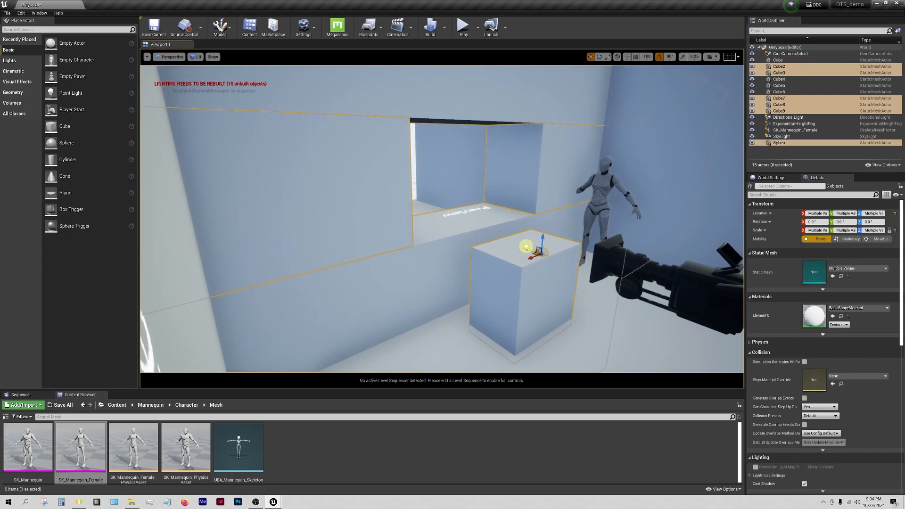
# Move the female mannequin along Y to about -324, and check the framing through CineCameraActor1
pyautogui.click(599, 183)
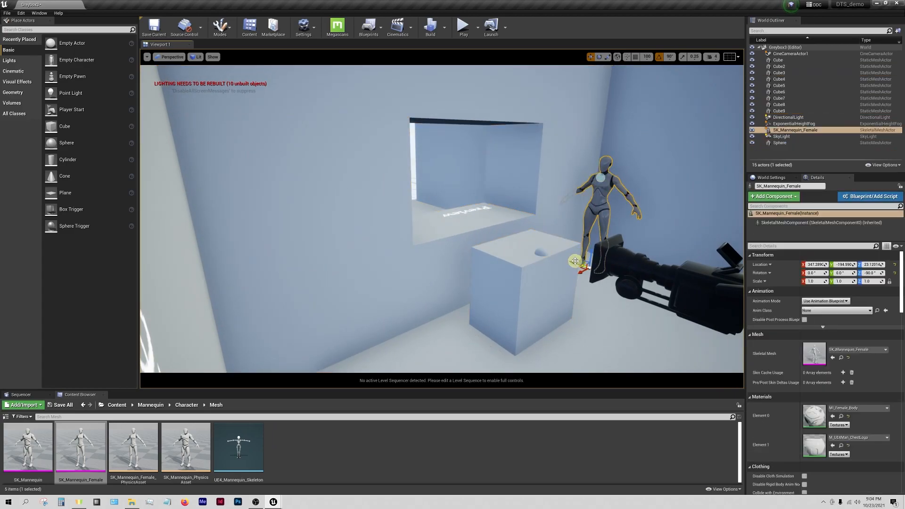
pyautogui.moveTo(575, 260); pyautogui.dragTo(675, 288)
pyautogui.click(171, 56)
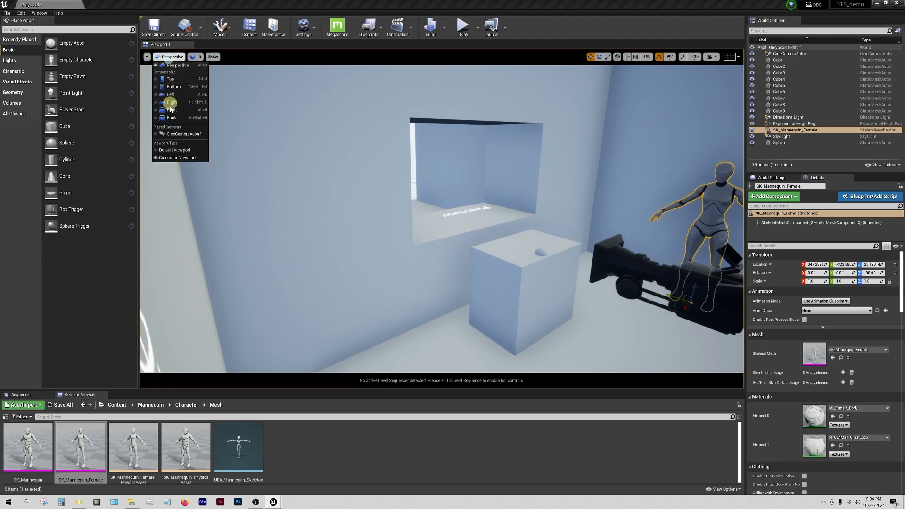
pyautogui.click(182, 134)
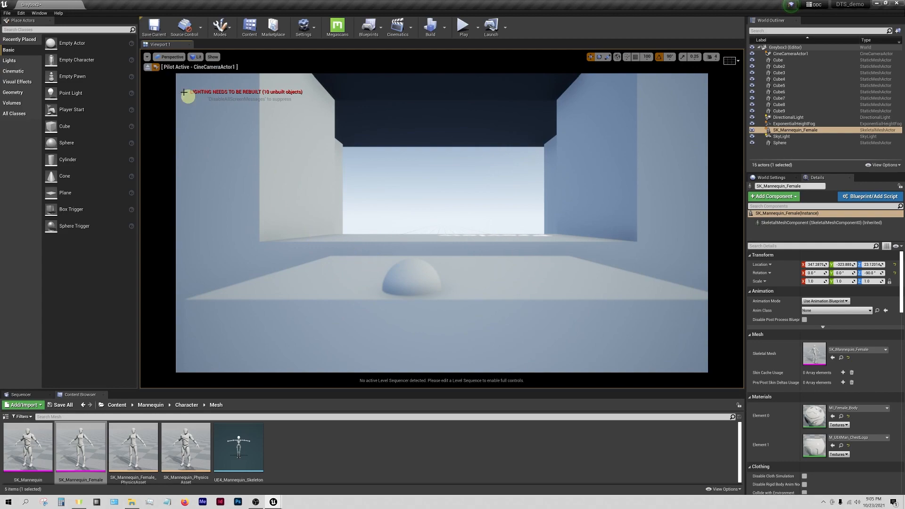
pyautogui.click(147, 67)
# Move the four window wall pieces, cube and sphere back from the camera, with the wall at Y about -43, and view through CineCameraActor1
pyautogui.moveTo(383, 285); pyautogui.dragTo(589, 286, button='right')
pyautogui.click(414, 162)
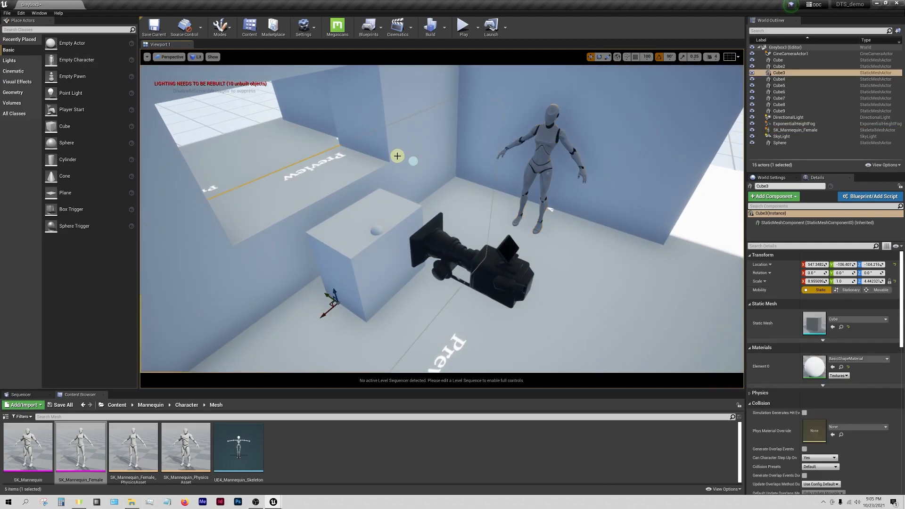
pyautogui.keyDown('ctrl'); pyautogui.click(395, 116); pyautogui.keyUp('ctrl')
pyautogui.moveTo(425, 178); pyautogui.dragTo(421, 178, button='right')
pyautogui.keyDown('ctrl'); pyautogui.click(344, 218); pyautogui.keyUp('ctrl')
pyautogui.keyDown('ctrl'); pyautogui.click(385, 136); pyautogui.keyUp('ctrl')
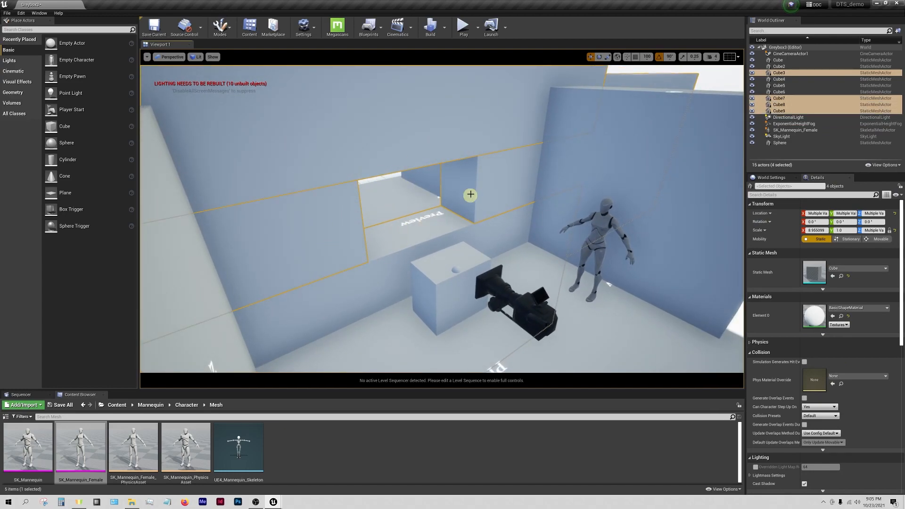
pyautogui.keyDown('ctrl'); pyautogui.click(418, 294); pyautogui.keyUp('ctrl')
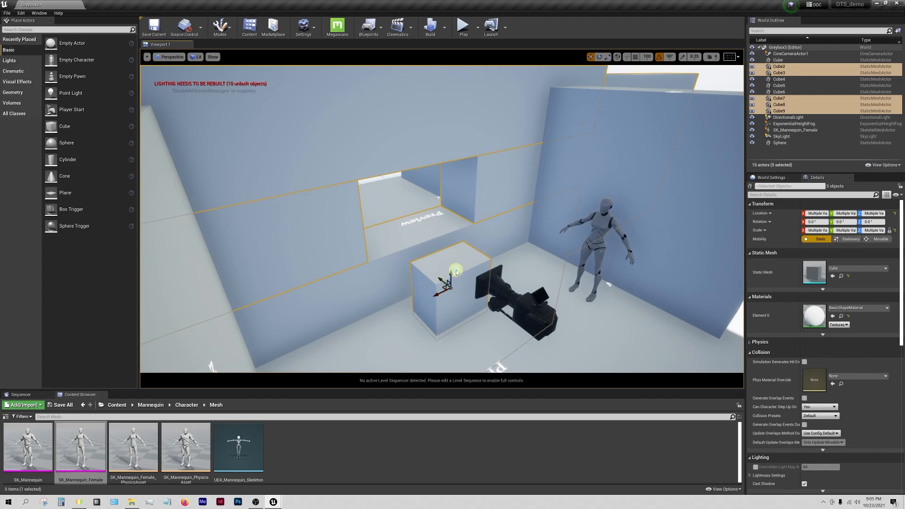
pyautogui.keyDown('ctrl'); pyautogui.click(448, 274); pyautogui.keyUp('ctrl')
pyautogui.moveTo(447, 266); pyautogui.dragTo(422, 248)
pyautogui.click(182, 62)
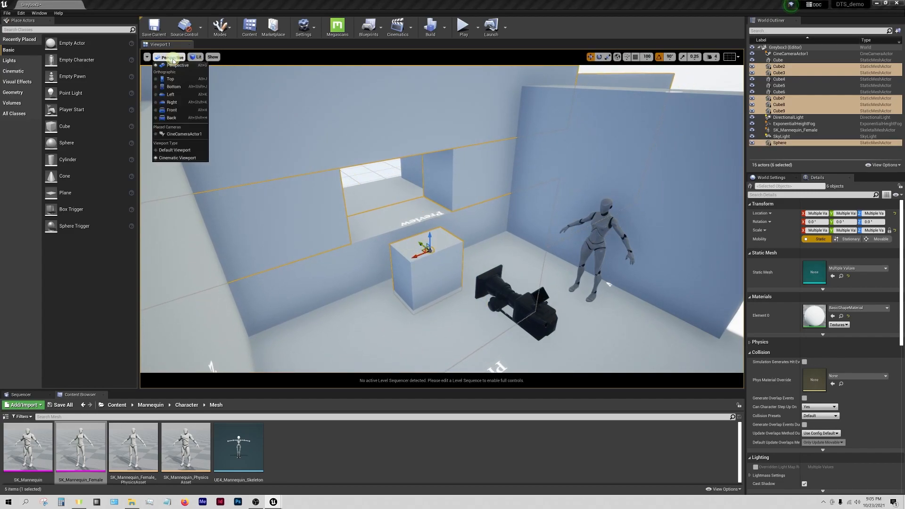
pyautogui.click(178, 137)
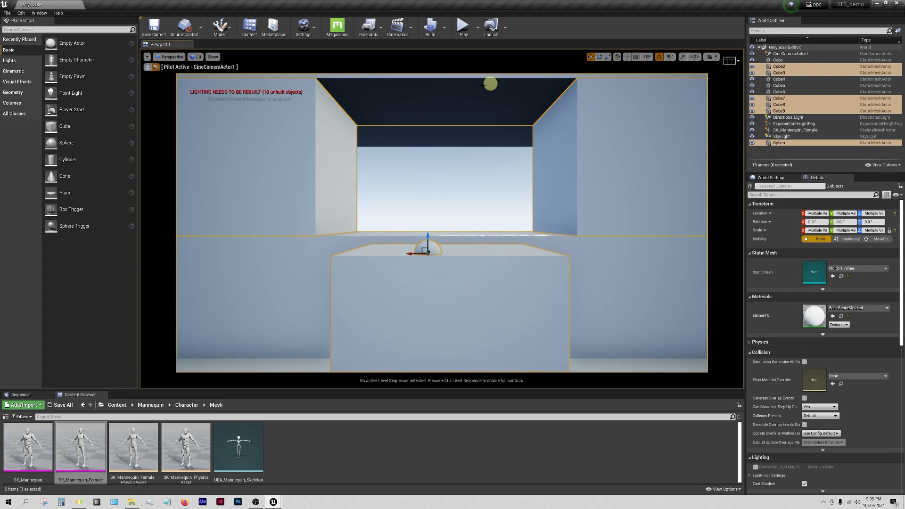
# Stop piloting the camera and lower the wall piece above the window to Z about 426
pyautogui.click(445, 98)
pyautogui.click(147, 68)
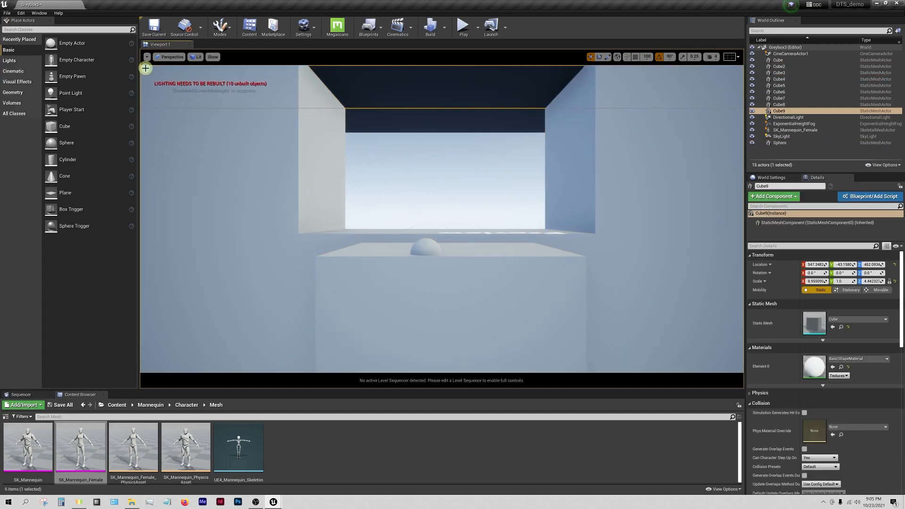
pyautogui.moveTo(427, 245); pyautogui.dragTo(426, 226, button='middle')
pyautogui.scroll(-6, 427, 245)
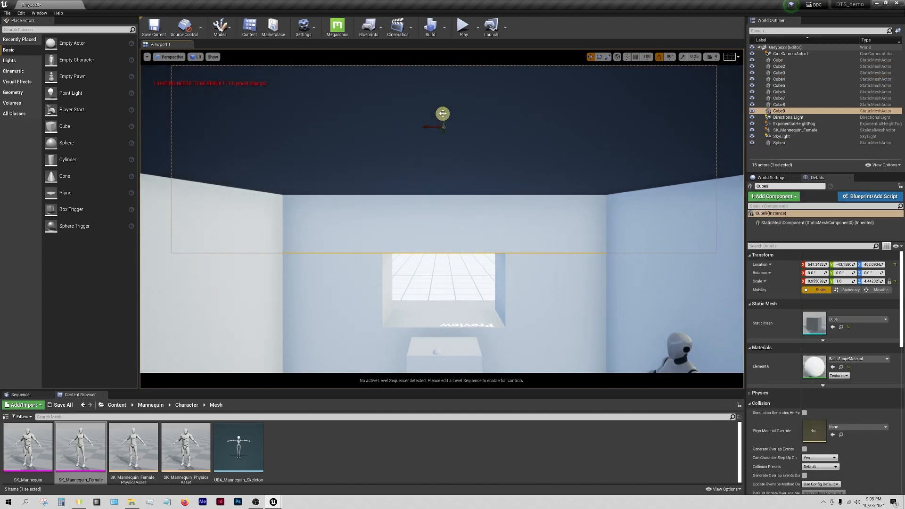
pyautogui.moveTo(443, 114); pyautogui.dragTo(445, 134)
# Thin the four window wall pieces to a Y scale of about 0.111 and shift them along Y toward the cube
pyautogui.moveTo(443, 295)
pyautogui.mouseDown(button='right')
pyautogui.moveTo(392, 306)
pyautogui.moveTo(444, 295)
pyautogui.mouseUp(button='right')
pyautogui.press('w')
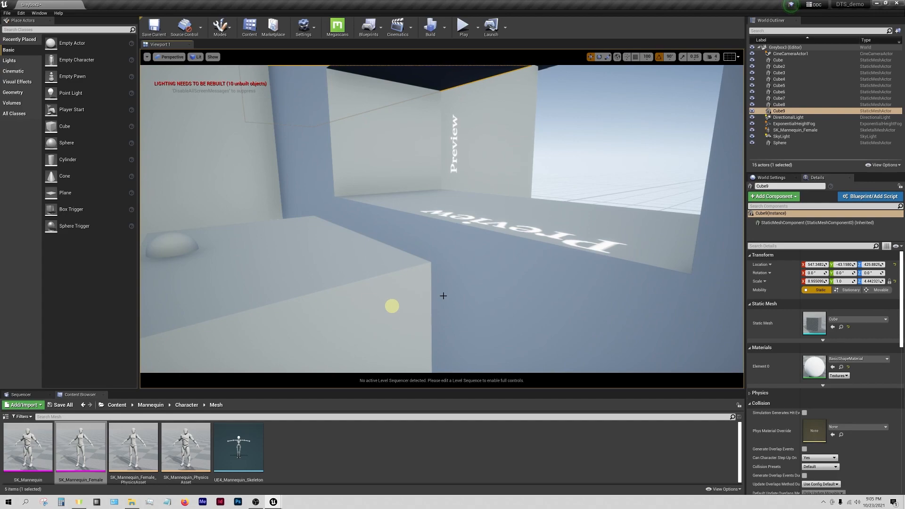
pyautogui.moveTo(443, 296)
pyautogui.mouseDown(button='right')
pyautogui.moveTo(485, 289)
pyautogui.moveTo(515, 232)
pyautogui.moveTo(358, 245)
pyautogui.mouseUp(button='right')
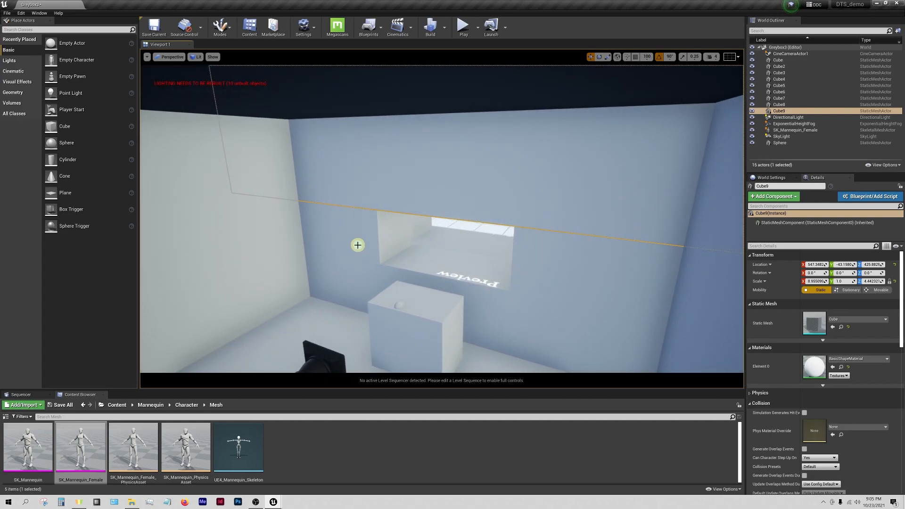
pyautogui.keyDown('ctrl'); pyautogui.click(504, 300); pyautogui.keyUp('ctrl')
pyautogui.keyDown('ctrl'); pyautogui.click(461, 293); pyautogui.keyUp('ctrl')
pyautogui.moveTo(461, 293); pyautogui.dragTo(383, 266, button='right')
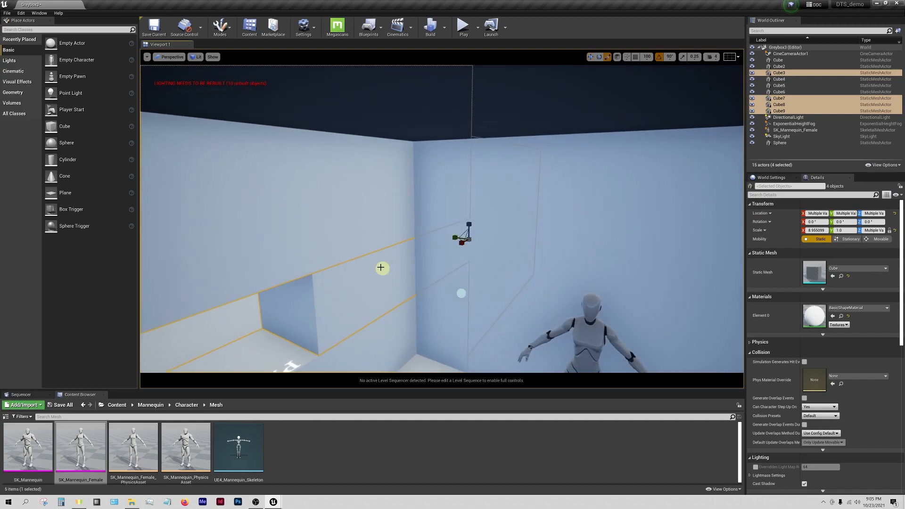
pyautogui.moveTo(456, 239); pyautogui.dragTo(471, 241)
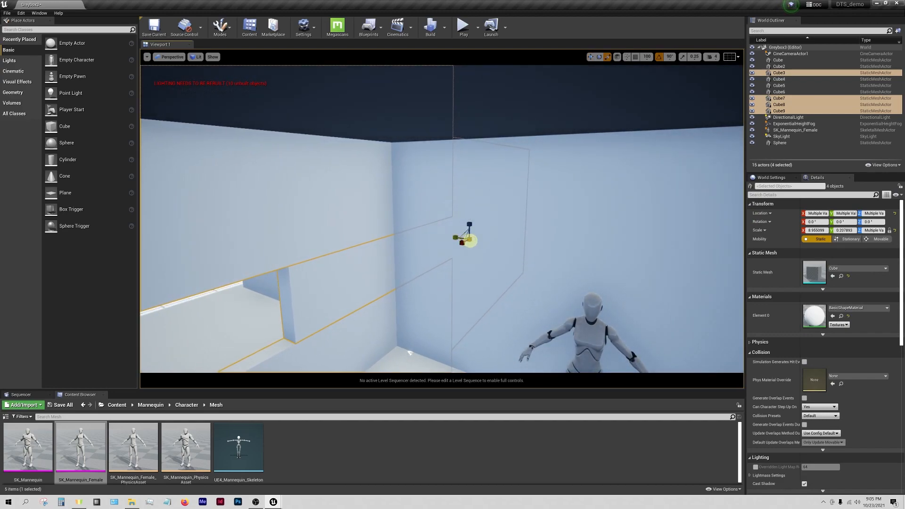
pyautogui.moveTo(409, 260); pyautogui.dragTo(395, 277, button='right')
pyautogui.press('w')
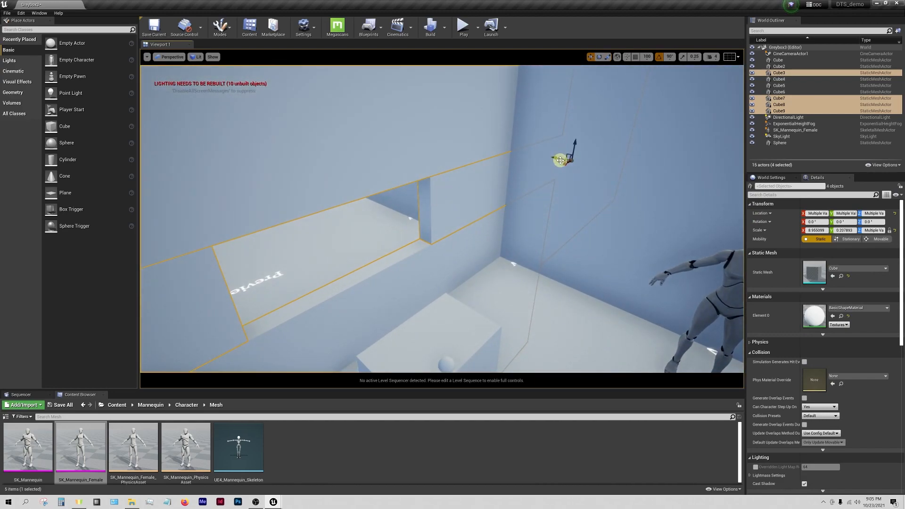
pyautogui.moveTo(559, 160); pyautogui.dragTo(576, 167)
pyautogui.press('w')
pyautogui.moveTo(549, 225)
pyautogui.mouseDown(button='right')
pyautogui.moveTo(537, 224)
pyautogui.moveTo(582, 89)
pyautogui.moveTo(530, 219)
pyautogui.moveTo(505, 204)
pyautogui.moveTo(537, 220)
pyautogui.mouseUp(button='right')
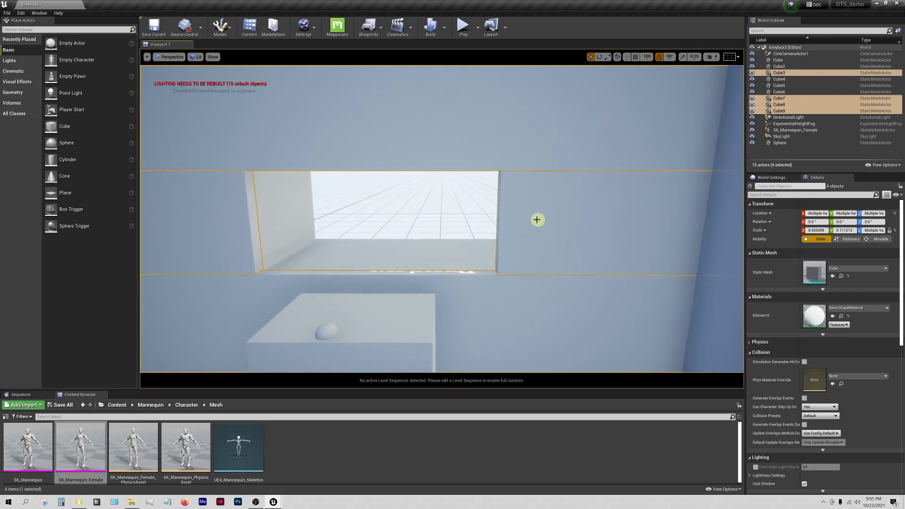
# Check the thinned window wall through CineCameraActor1, and stop piloting the camera
pyautogui.click(172, 57)
pyautogui.click(183, 132)
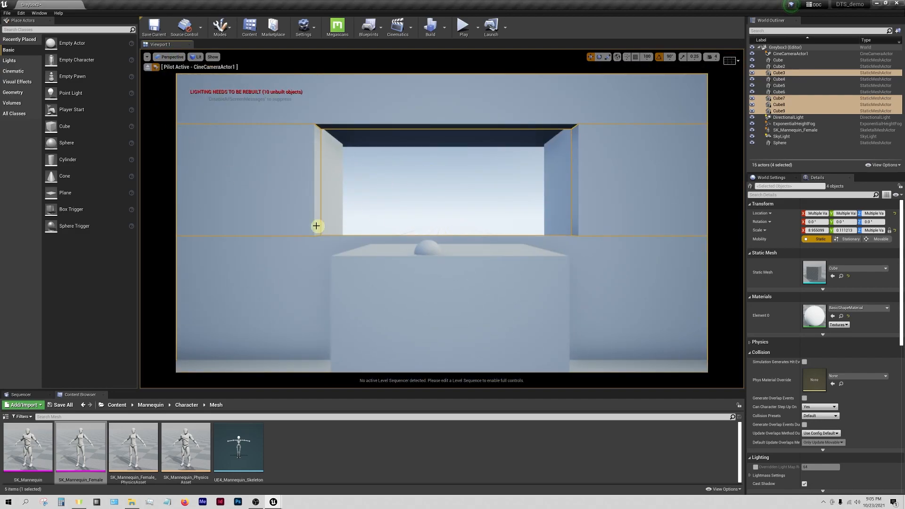
pyautogui.click(148, 68)
pyautogui.moveTo(368, 221); pyautogui.dragTo(477, 214, button='right')
pyautogui.click(608, 176)
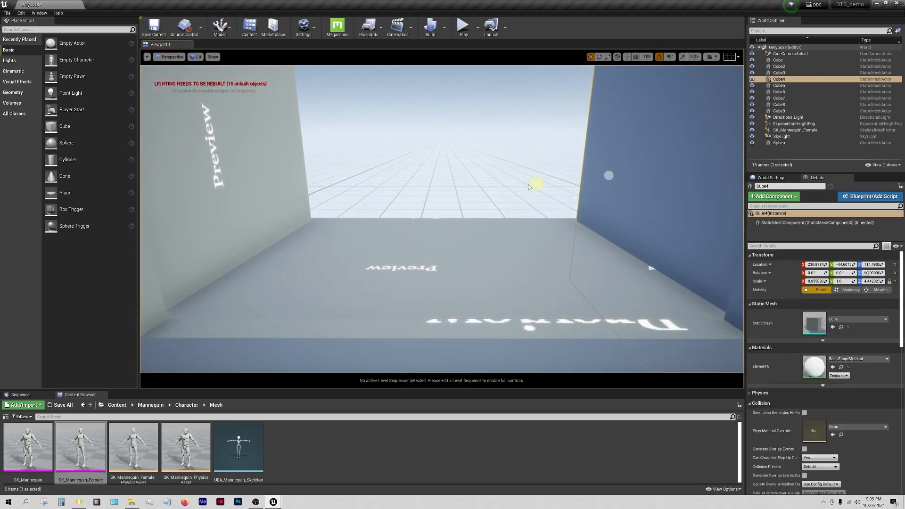
pyautogui.keyDown('ctrl'); pyautogui.click(232, 182); pyautogui.keyUp('ctrl')
# Raise the sphere above the cube's top to Z about 140
pyautogui.moveTo(335, 196); pyautogui.dragTo(421, 257, button='right')
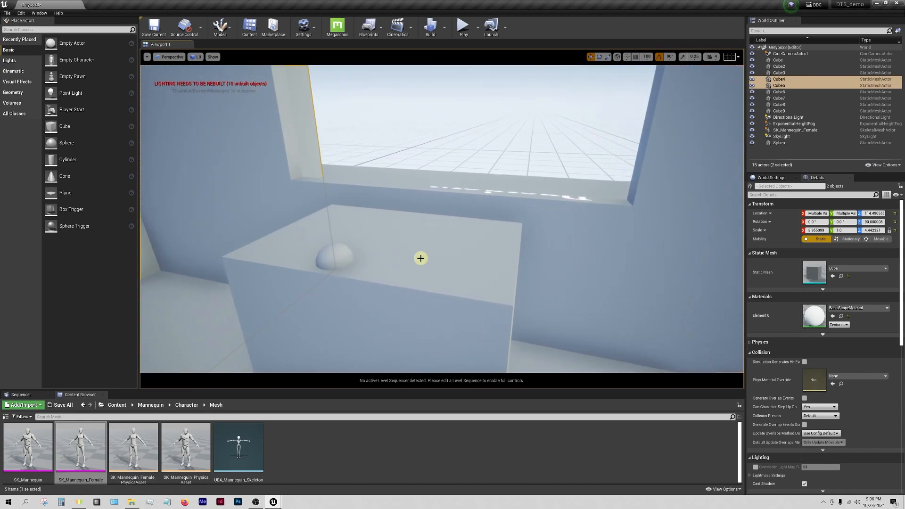
pyautogui.click(318, 269)
pyautogui.moveTo(317, 268); pyautogui.dragTo(385, 272, button='right')
pyautogui.moveTo(411, 250); pyautogui.dragTo(413, 180)
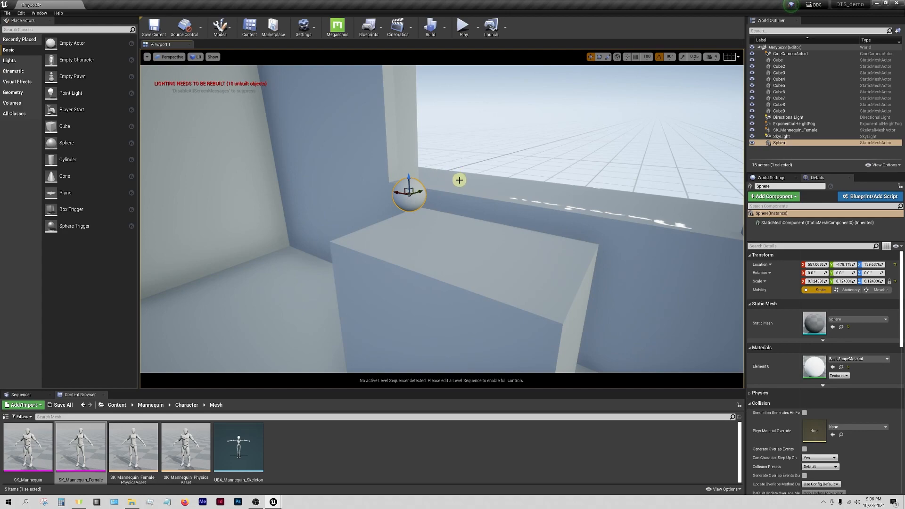
# Lower the sphere onto the pedestal cube's top at Z about 120 and position it near the back corner beside the window wall
pyautogui.moveTo(409, 189); pyautogui.dragTo(411, 238)
pyautogui.press('f')
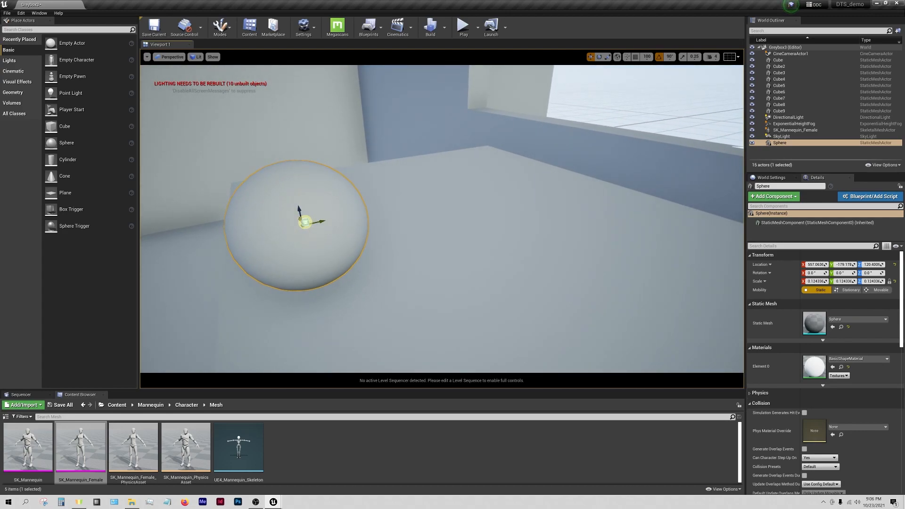
pyautogui.moveTo(305, 222); pyautogui.dragTo(460, 153)
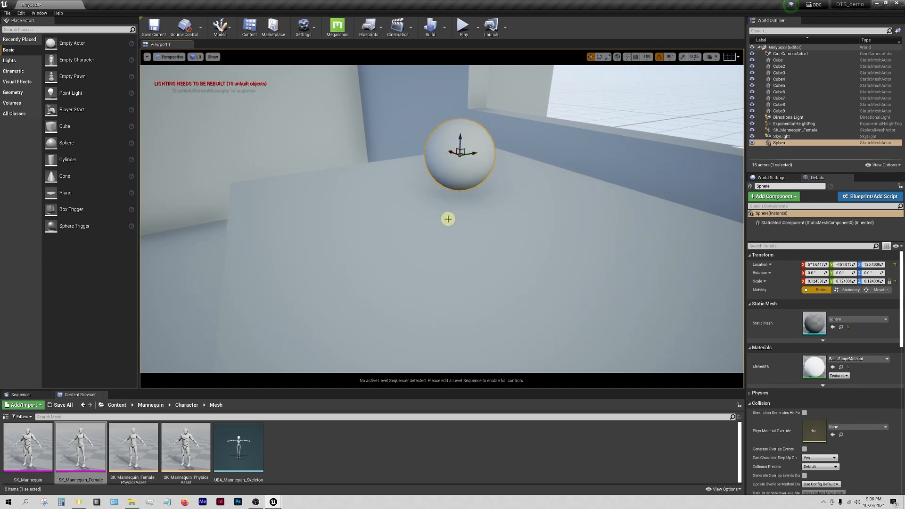
pyautogui.moveTo(454, 206); pyautogui.dragTo(546, 214, button='right')
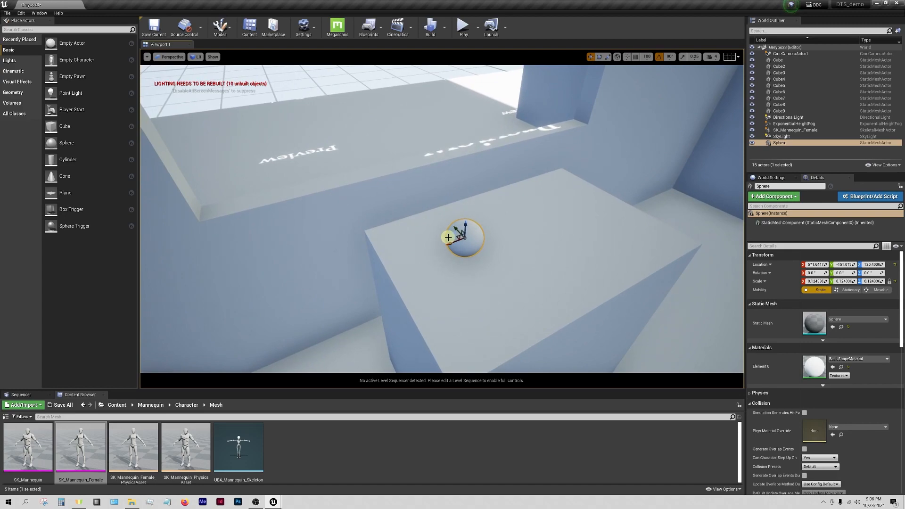
pyautogui.moveTo(456, 235); pyautogui.dragTo(416, 238)
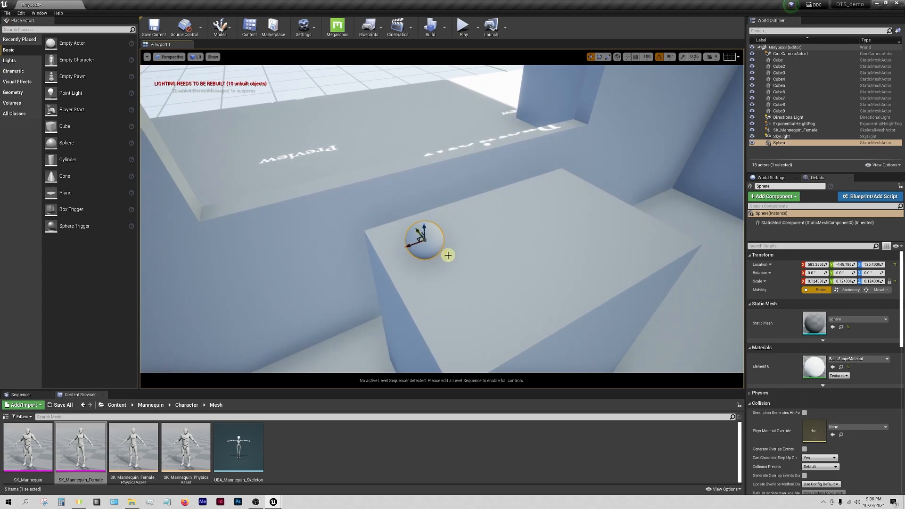
pyautogui.moveTo(457, 257); pyautogui.dragTo(420, 257, button='right')
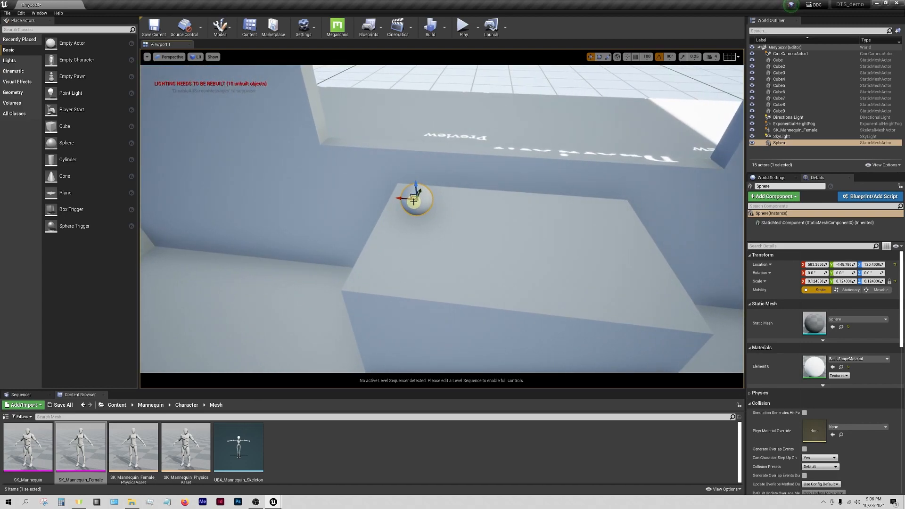
# Duplicate the sphere at a scale of about 0.083, place it against the larger one, and drop it onto the pedestal's surface
pyautogui.moveTo(415, 197); pyautogui.dragTo(404, 225)
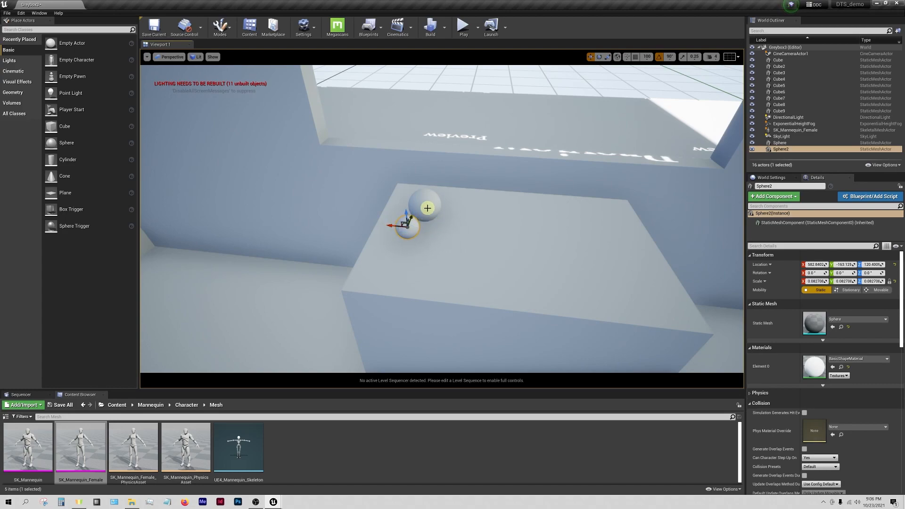
pyautogui.click(427, 208)
pyautogui.scroll(5, 503, 246)
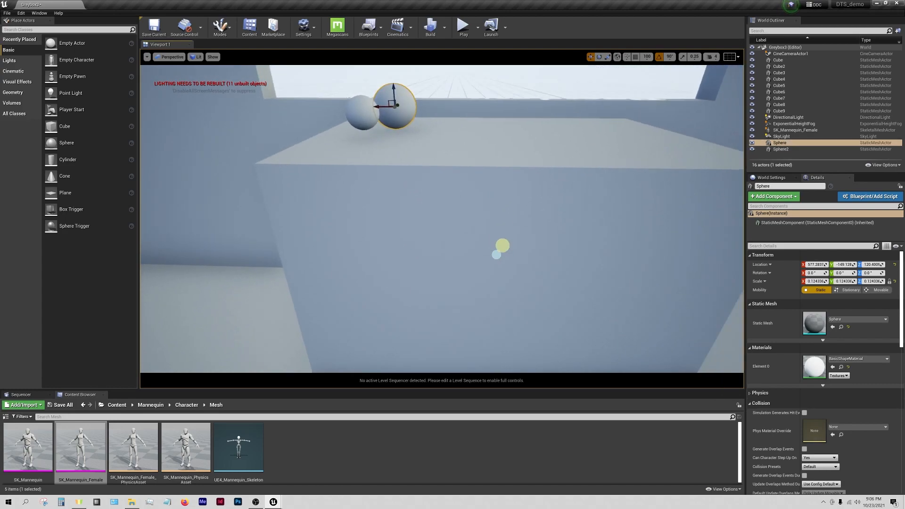
pyautogui.moveTo(503, 245); pyautogui.dragTo(491, 230, button='right')
pyautogui.click(367, 256)
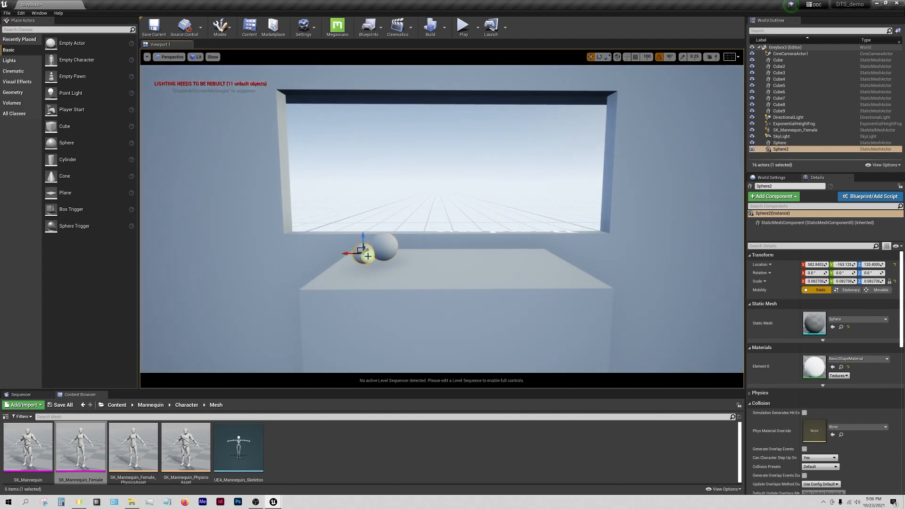
pyautogui.press('End')
pyautogui.moveTo(437, 258); pyautogui.dragTo(442, 246, button='right')
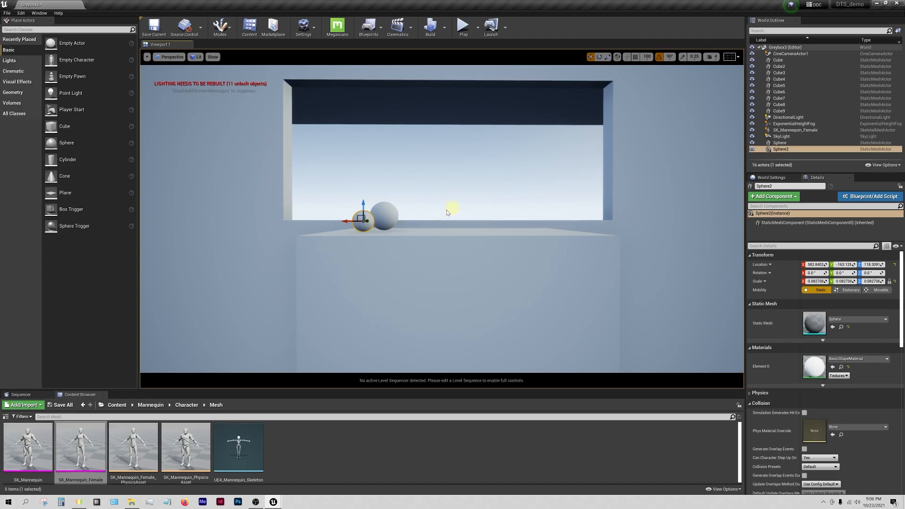
pyautogui.keyDown('alt'); pyautogui.moveTo(508, 229); pyautogui.dragTo(505, 257); pyautogui.keyUp('alt')
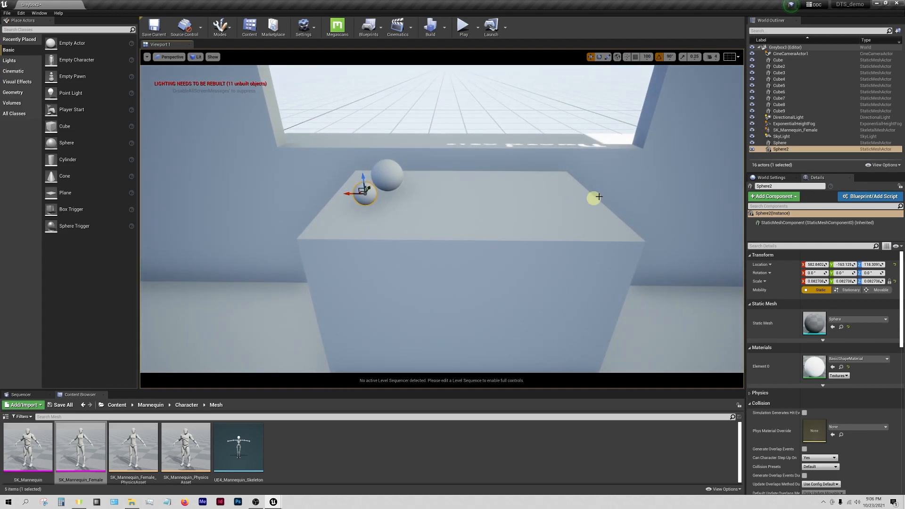
# Add a cube at the opposite end of the pedestal top, scaled to about 0.256 × 0.252 × 0.123
pyautogui.moveTo(70, 127); pyautogui.dragTo(537, 168)
pyautogui.press('w')
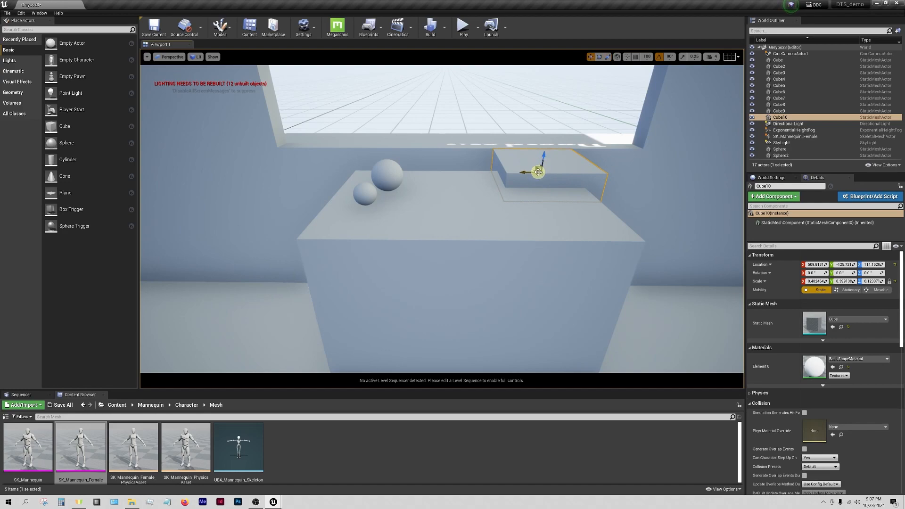
pyautogui.moveTo(533, 171); pyautogui.dragTo(528, 193)
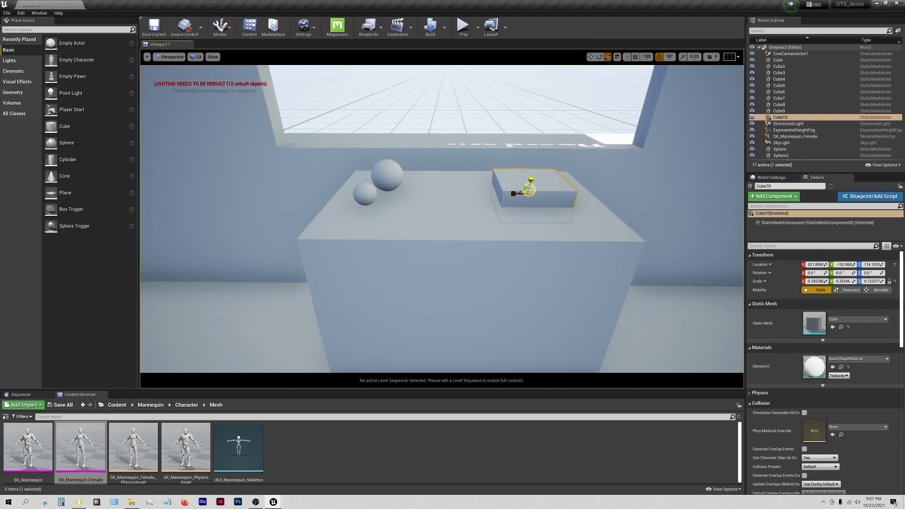
# Disable rotation snapping and rotate the new box about 29° around Z
pyautogui.press('e')
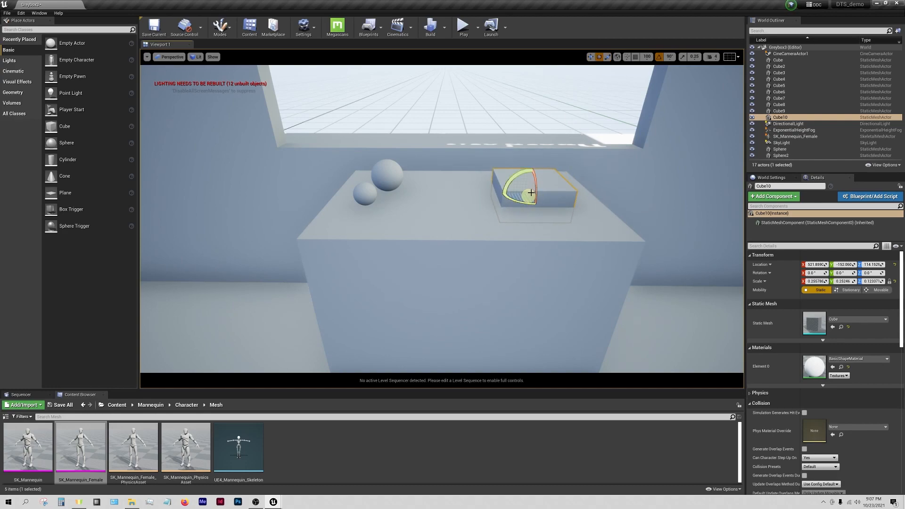
pyautogui.click(659, 56)
pyautogui.moveTo(525, 204)
pyautogui.mouseDown()
pyautogui.moveTo(509, 204)
pyautogui.moveTo(524, 204)
pyautogui.mouseUp()
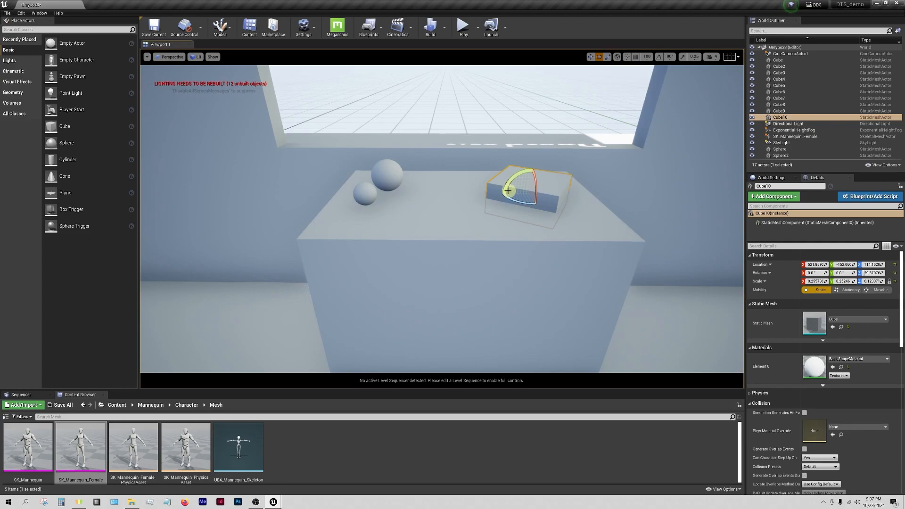
# Adjust the box's position on the pedestal and duplicate it as smaller cubes beside it and on top of it
pyautogui.moveTo(472, 269); pyautogui.dragTo(482, 250, button='right')
pyautogui.moveTo(536, 318); pyautogui.dragTo(501, 281, button='right')
pyautogui.press('w')
pyautogui.moveTo(504, 265); pyautogui.dragTo(504, 258)
pyautogui.moveTo(490, 281); pyautogui.dragTo(454, 289, button='right')
pyautogui.press('r')
pyautogui.keyDown('alt'); pyautogui.moveTo(513, 265); pyautogui.dragTo(415, 283); pyautogui.keyUp('alt')
pyautogui.press('e')
pyautogui.press('w')
pyautogui.moveTo(436, 283); pyautogui.dragTo(525, 245)
pyautogui.press('r')
pyautogui.moveTo(485, 277); pyautogui.dragTo(485, 288, button='right')
# Duplicate the smaller sphere into a cluster of even smaller spheres in front of the box
pyautogui.click(329, 283)
pyautogui.press('r')
pyautogui.keyDown('alt'); pyautogui.moveTo(329, 283); pyautogui.dragTo(537, 295); pyautogui.keyUp('alt')
pyautogui.press('w')
pyautogui.keyDown('alt'); pyautogui.moveTo(537, 295); pyautogui.dragTo(553, 298); pyautogui.keyUp('alt')
# Duplicate the medium cube as a small cube next to the large sphere
pyautogui.click(448, 256)
pyautogui.keyDown('alt'); pyautogui.moveTo(441, 256); pyautogui.dragTo(376, 256); pyautogui.keyUp('alt')
pyautogui.press('r')
pyautogui.press('w')
pyautogui.moveTo(373, 252); pyautogui.dragTo(367, 255)
pyautogui.press('Escape')
# Shift the selected small objects along the pedestal and add a small cube copy in front of the medium cube
pyautogui.moveTo(415, 278); pyautogui.dragTo(427, 292, button='right')
pyautogui.keyDown('ctrl'); pyautogui.keyDown('alt'); pyautogui.moveTo(672, 325); pyautogui.dragTo(576, 298); pyautogui.keyUp('alt'); pyautogui.keyUp('ctrl')
pyautogui.keyDown('ctrl'); pyautogui.click(607, 276); pyautogui.keyUp('ctrl')
pyautogui.keyDown('ctrl'); pyautogui.click(328, 270); pyautogui.keyUp('ctrl')
pyautogui.moveTo(315, 270); pyautogui.dragTo(350, 270)
pyautogui.keyDown('alt'); pyautogui.moveTo(422, 248); pyautogui.dragTo(465, 271); pyautogui.keyUp('alt')
pyautogui.press('r')
pyautogui.click(528, 304)
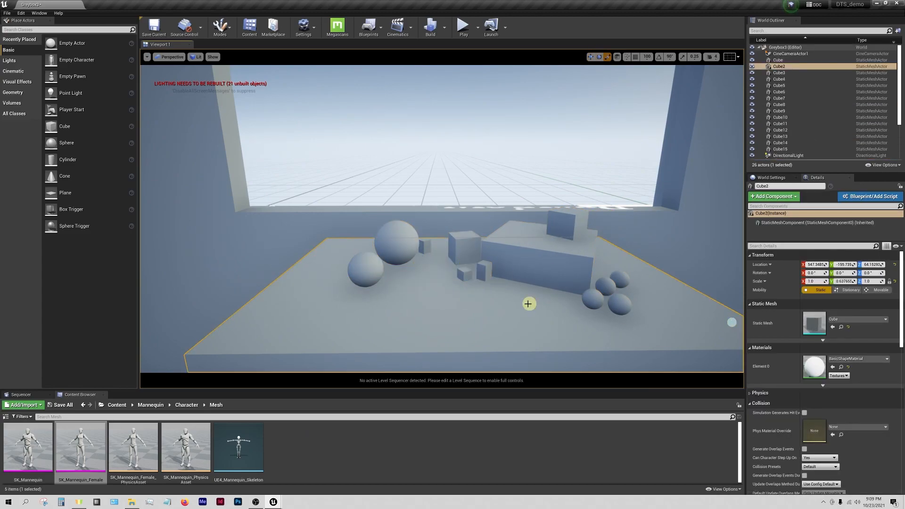
# Check the pedestal arrangement through CineCameraActor1, and stop piloting the camera
pyautogui.press('w')
pyautogui.click(172, 57)
pyautogui.click(168, 137)
pyautogui.scroll(2, 309, 238)
pyautogui.scroll(-2, 309, 238)
pyautogui.press('Escape')
pyautogui.click(443, 140)
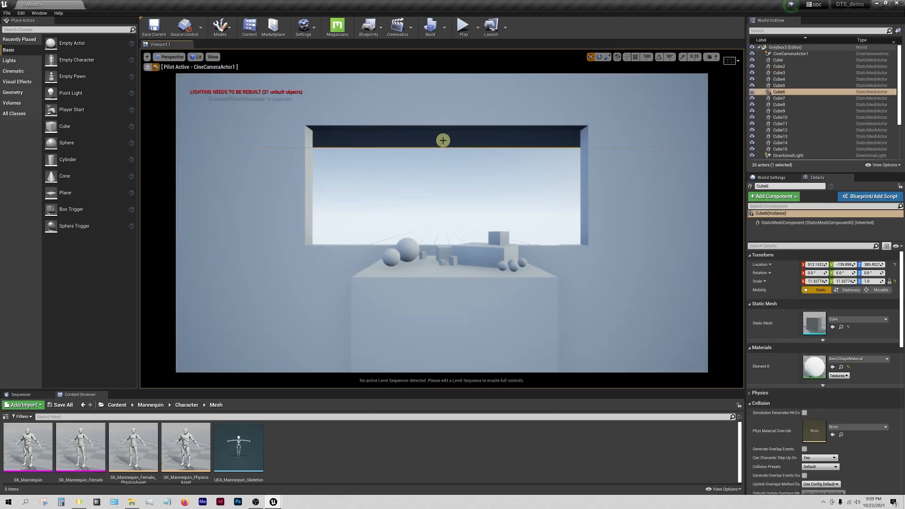
pyautogui.click(148, 67)
# Pull the side walls and ceiling back from beyond the window wall, the ceiling to Y about -590, and enlarge the floor outside
pyautogui.moveTo(264, 160); pyautogui.dragTo(394, 275, button='right')
pyautogui.click(394, 275)
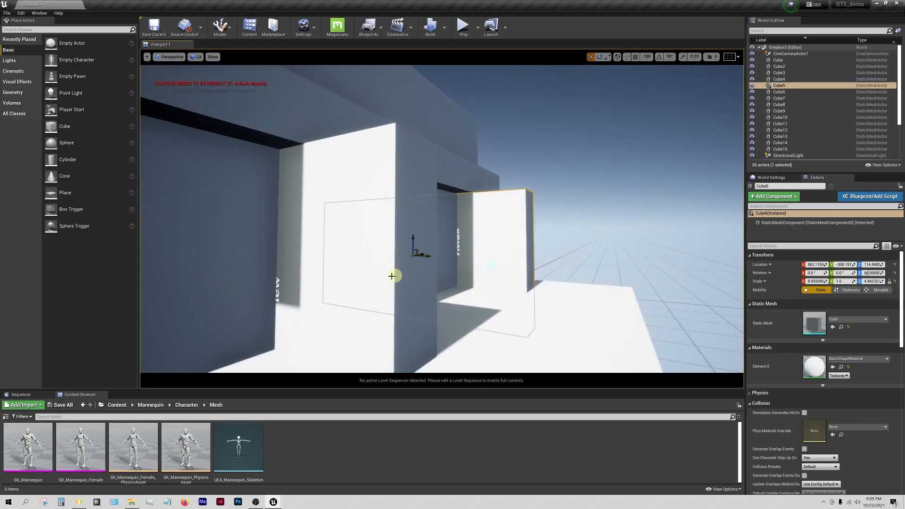
pyautogui.keyDown('ctrl'); pyautogui.click(491, 265); pyautogui.keyUp('ctrl')
pyautogui.moveTo(491, 264); pyautogui.dragTo(519, 274, button='right')
pyautogui.click(443, 281)
pyautogui.moveTo(669, 267); pyautogui.dragTo(598, 268)
pyautogui.press('r')
pyautogui.moveTo(815, 282); pyautogui.dragTo(839, 297)
pyautogui.press('Escape')
# Add a cone to the ground outside the window and pilot CineCameraActor1 to view it
pyautogui.moveTo(471, 264); pyautogui.dragTo(283, 212, button='right')
pyautogui.moveTo(74, 178); pyautogui.dragTo(660, 180)
pyautogui.moveTo(425, 201); pyautogui.dragTo(201, 74, button='right')
pyautogui.press('w')
pyautogui.click(170, 57)
pyautogui.click(182, 151)
# Scale the cone to about 10 and duplicate it twice, spacing the three cones across the window view as mountains
pyautogui.moveTo(420, 227); pyautogui.dragTo(533, 207)
pyautogui.press('r')
pyautogui.press('w')
pyautogui.moveTo(512, 210); pyautogui.dragTo(347, 208)
pyautogui.click(499, 239)
pyautogui.click(514, 208)
pyautogui.moveTo(364, 211); pyautogui.dragTo(370, 219)
pyautogui.click(425, 198)
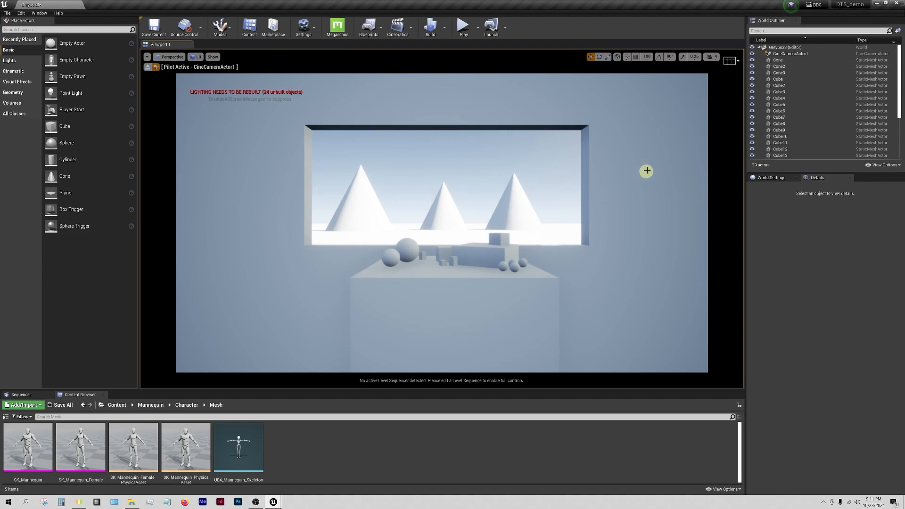
# Enable Volumetric Fog on ExponentialHeightFog and raise its fog density to 0.05
pyautogui.scroll(-4, 804, 115)
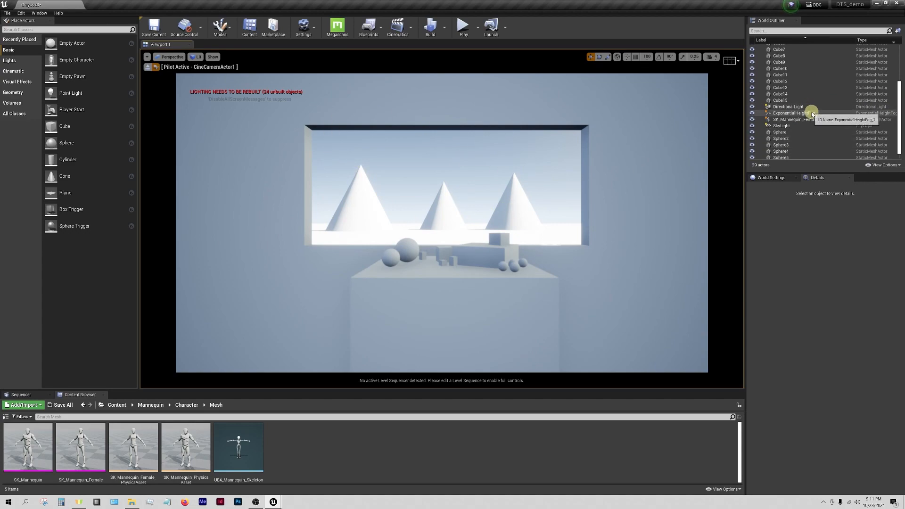
pyautogui.click(812, 114)
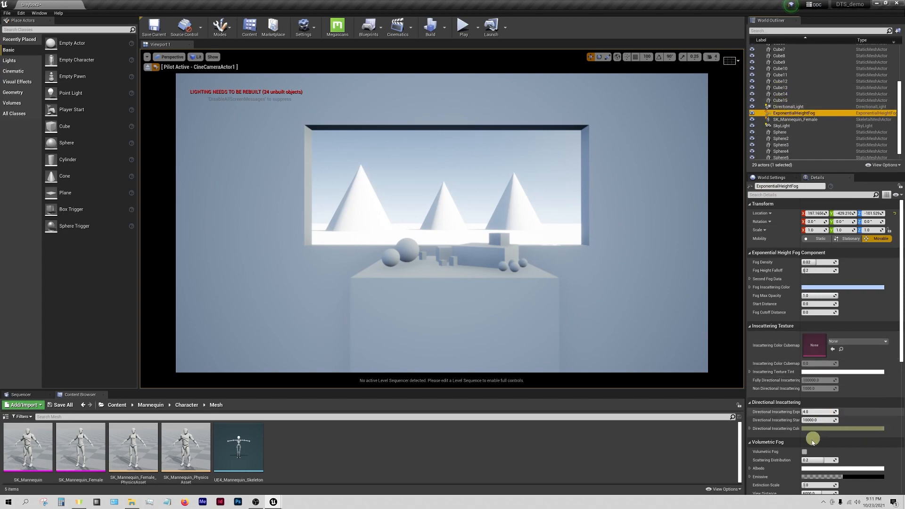
pyautogui.click(806, 453)
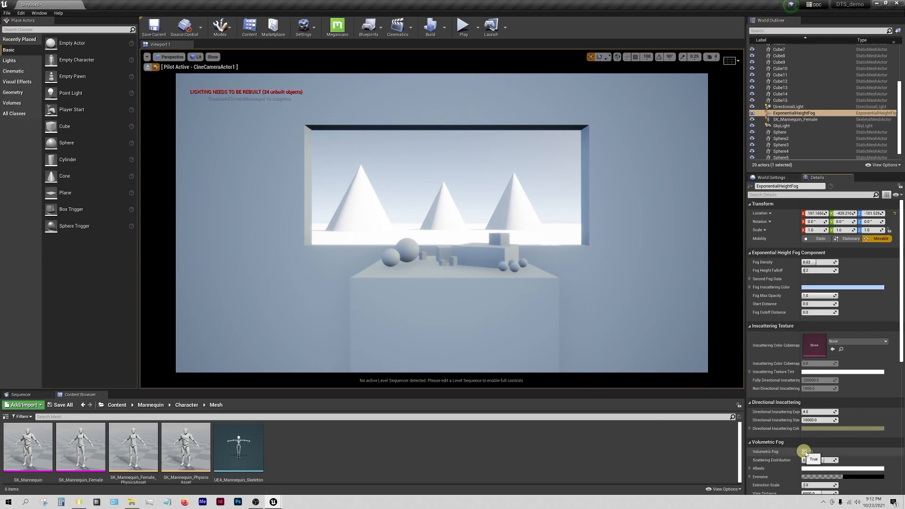
pyautogui.moveTo(812, 262); pyautogui.dragTo(850, 263)
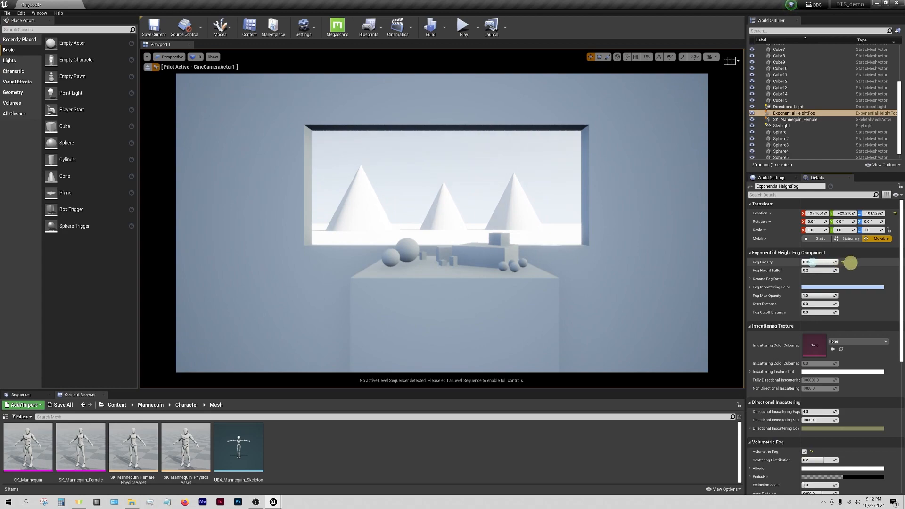
# Try a fog density of 1.0 and reduce it to 0.3
pyautogui.click(808, 262)
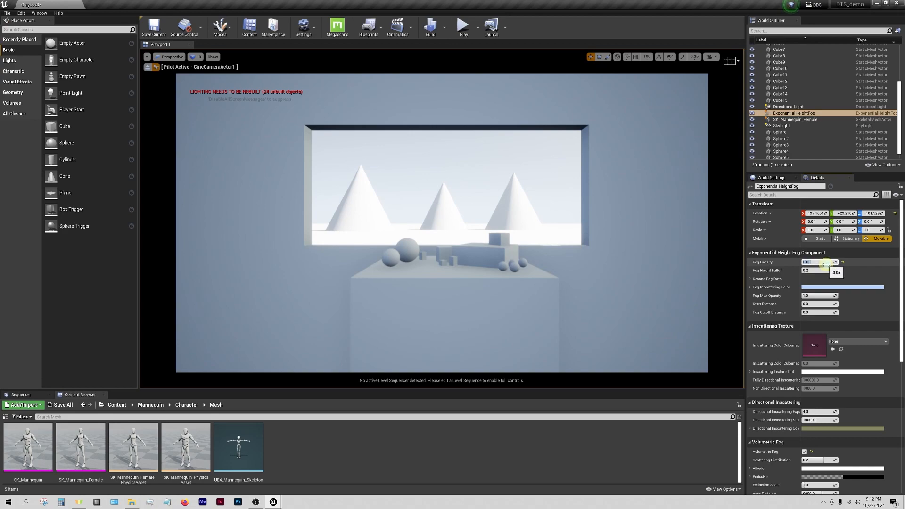
pyautogui.press('Return')
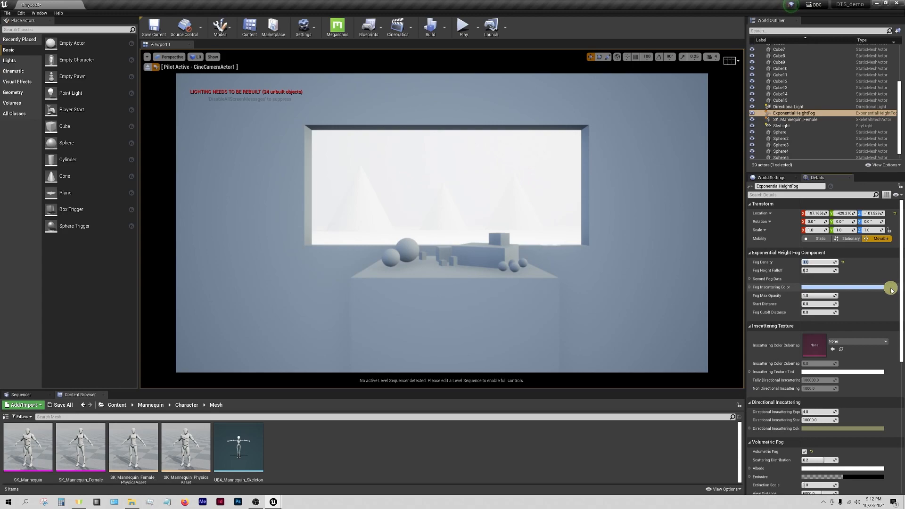
pyautogui.write('0.5')
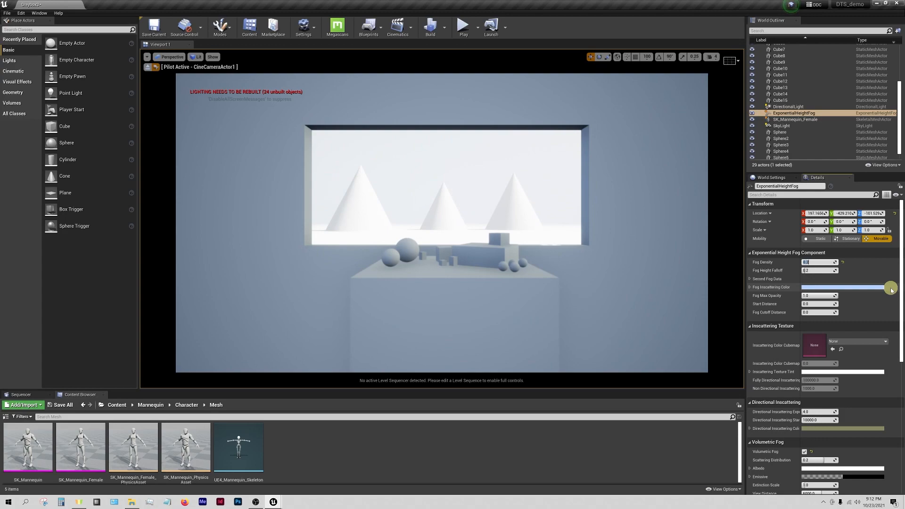
pyautogui.write('0.3')
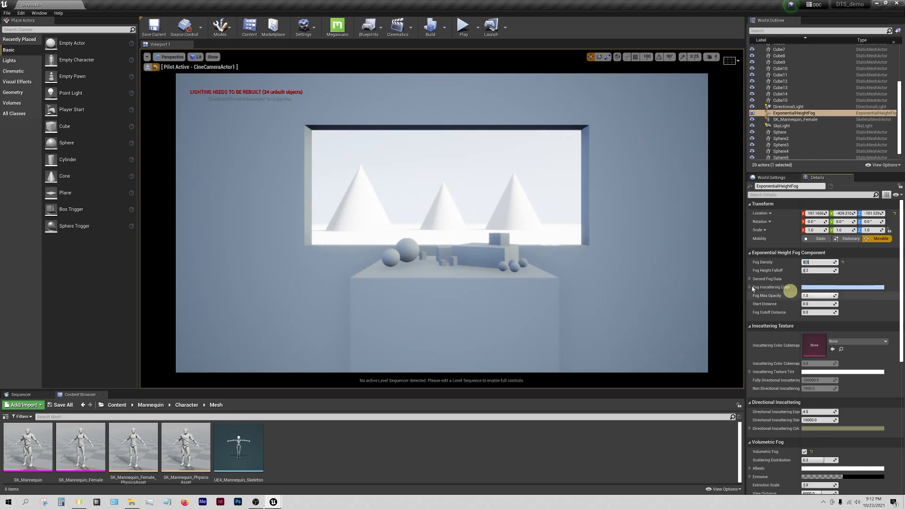
# Shift all three cones together sideways along X to balance them within the window, and clear the selection
pyautogui.click(506, 212)
pyautogui.keyDown('ctrl'); pyautogui.click(439, 207); pyautogui.keyUp('ctrl')
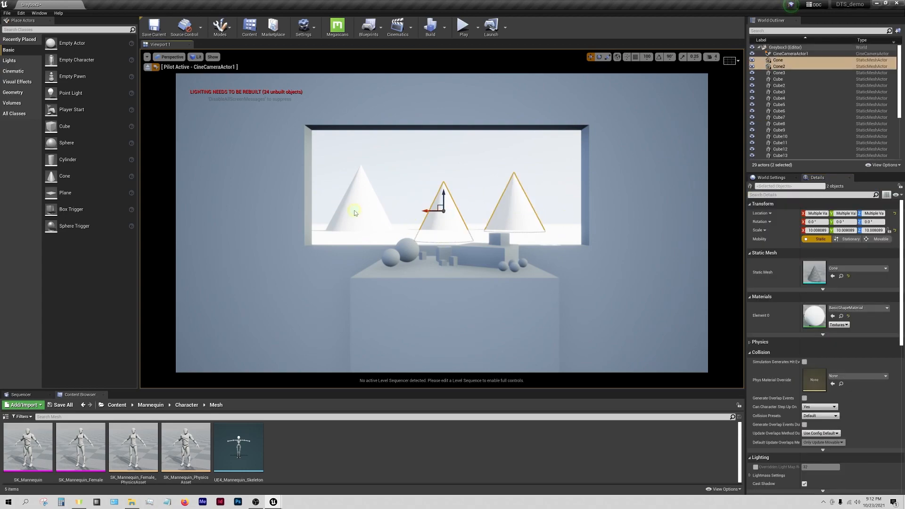
pyautogui.keyDown('ctrl'); pyautogui.click(349, 201); pyautogui.keyUp('ctrl')
pyautogui.moveTo(344, 198); pyautogui.dragTo(353, 199)
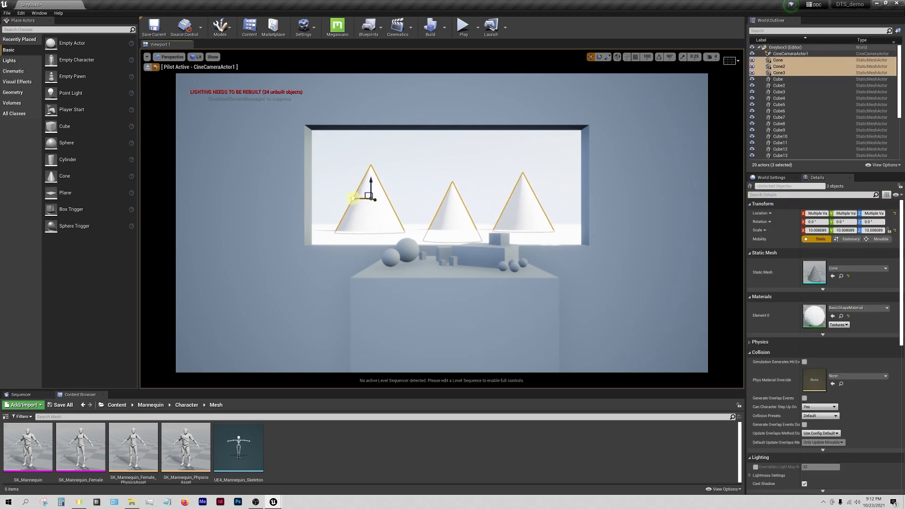
pyautogui.click(345, 234)
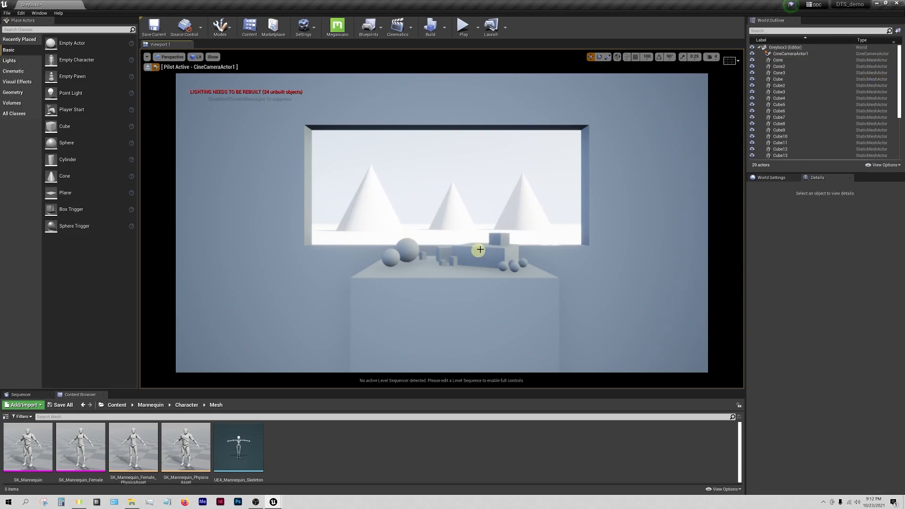
# Stop piloting the camera and duplicate the ceiling with a -90° rotation around X as an upright wall
pyautogui.click(147, 67)
pyautogui.press('s')
pyautogui.moveTo(349, 191); pyautogui.dragTo(428, 175, button='right')
pyautogui.click(388, 118)
pyautogui.press('a')
pyautogui.press('e')
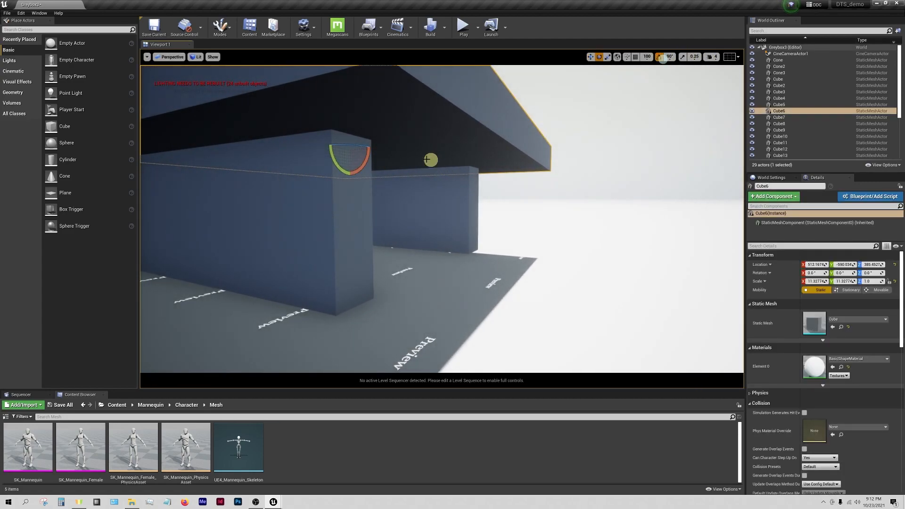
pyautogui.keyDown('alt'); pyautogui.moveTo(363, 151); pyautogui.dragTo(371, 104); pyautogui.keyUp('alt')
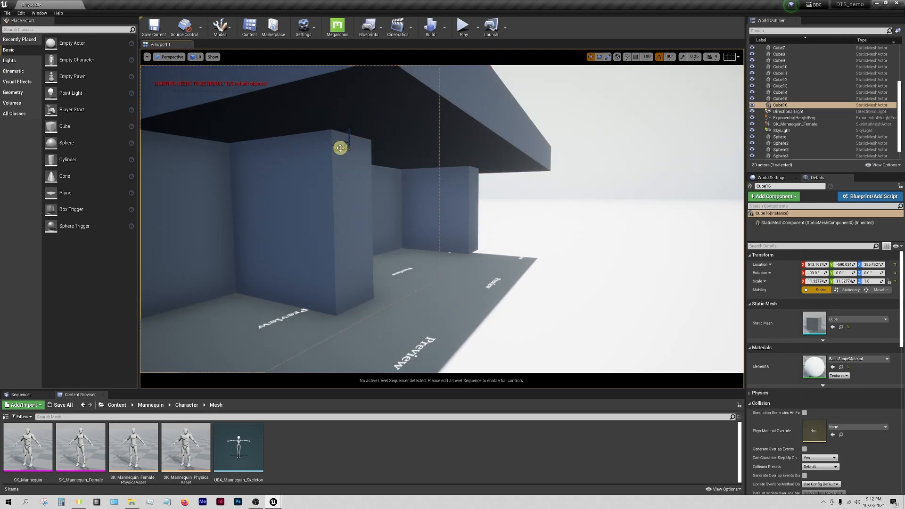
# Move the upright wall copy to Y about -865 to close off the room behind the camera
pyautogui.moveTo(340, 147); pyautogui.dragTo(451, 200)
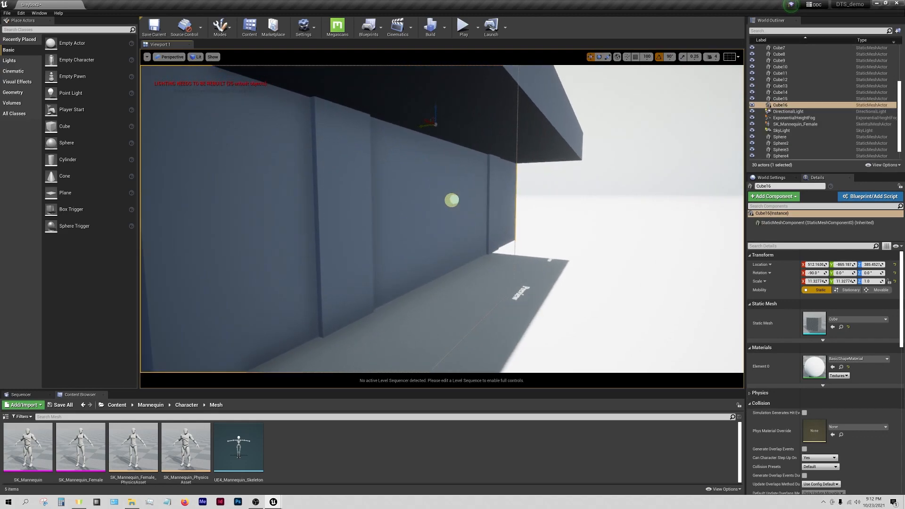
pyautogui.press('w')
pyautogui.moveTo(451, 200); pyautogui.dragTo(386, 206, button='right')
pyautogui.press('s')
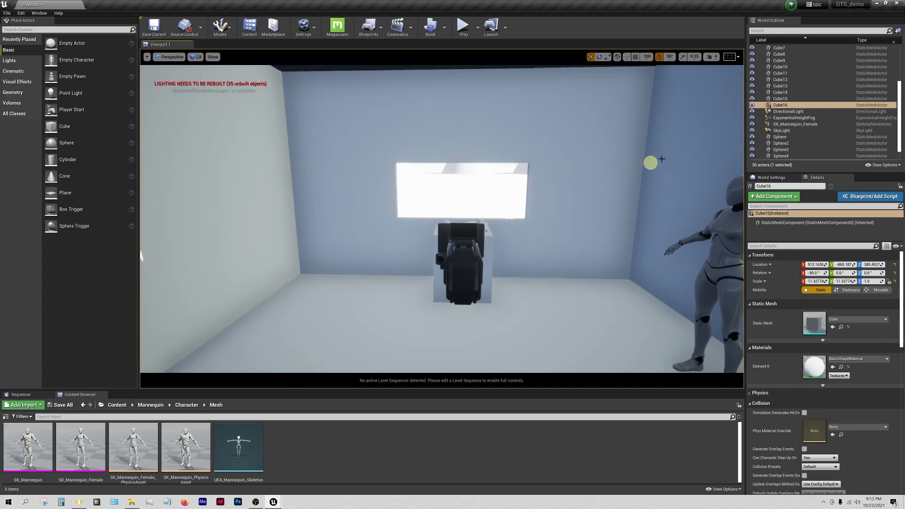
# Set the DirectionalLight's mobility to Movable
pyautogui.click(797, 112)
pyautogui.moveTo(533, 204)
pyautogui.mouseDown(button='right')
pyautogui.moveTo(531, 196)
pyautogui.moveTo(532, 208)
pyautogui.mouseUp(button='right')
pyautogui.press('w')
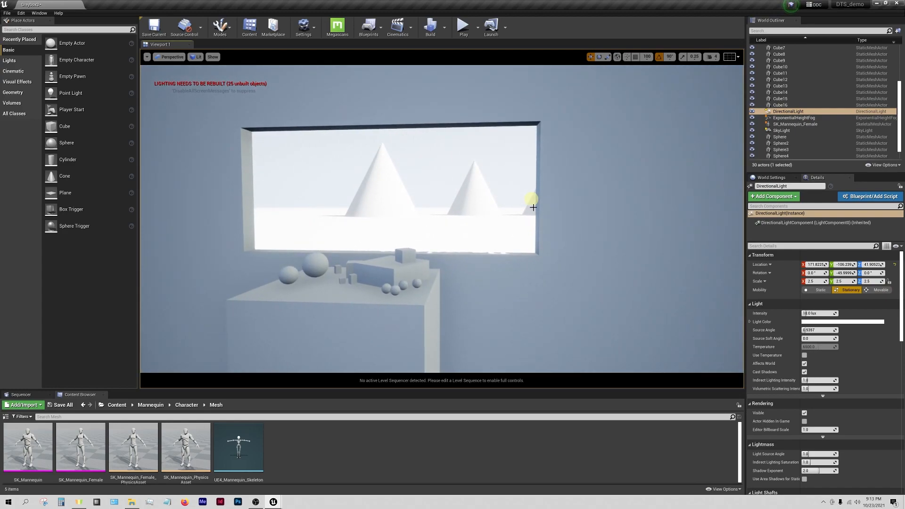
pyautogui.click(880, 290)
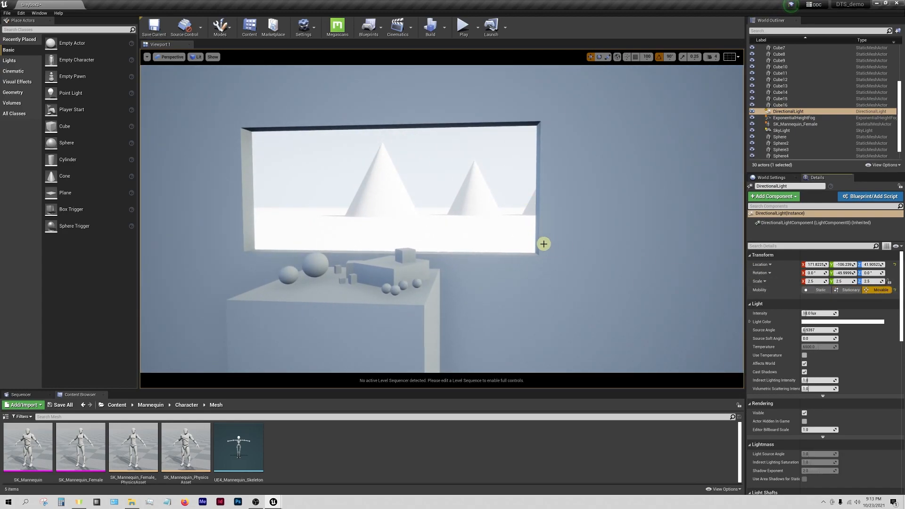
# Set the SkyLight's mobility to Movable
pyautogui.press('s')
pyautogui.moveTo(544, 244); pyautogui.dragTo(470, 248, button='right')
pyautogui.press('s')
pyautogui.click(782, 131)
pyautogui.click(880, 290)
# Bring up the placeable lights, inspect the room around the window, and check the composition through CineCameraActor1
pyautogui.press('w')
pyautogui.press('s')
pyautogui.press('d')
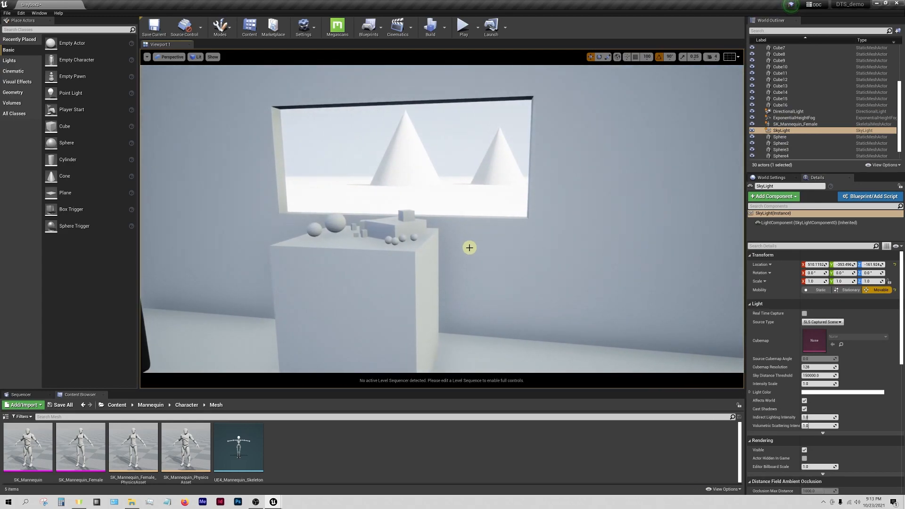
pyautogui.moveTo(479, 212); pyautogui.dragTo(428, 202, button='right')
pyautogui.press('s')
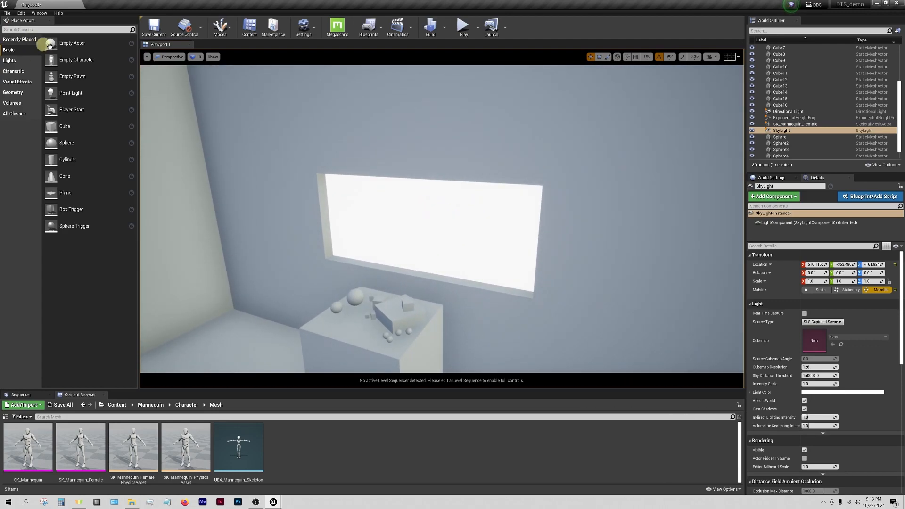
pyautogui.click(18, 65)
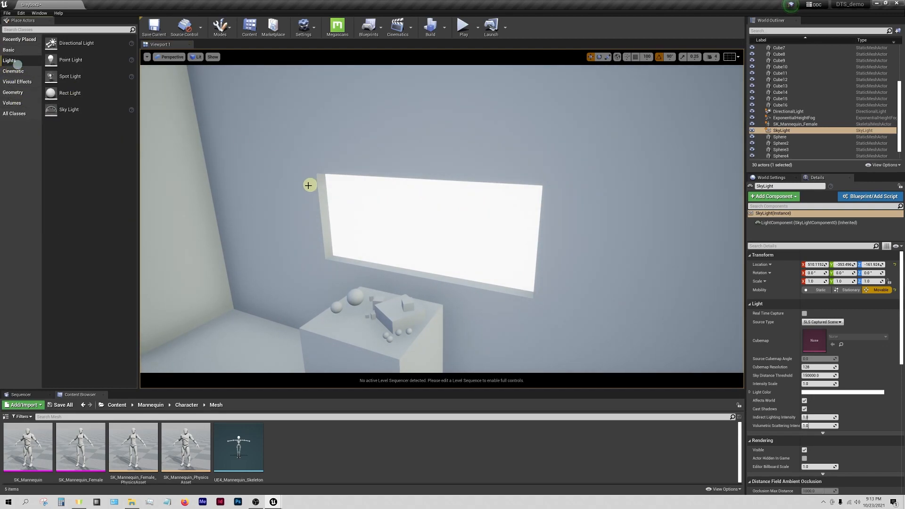
pyautogui.moveTo(293, 184); pyautogui.dragTo(354, 177, button='right')
pyautogui.press('s')
pyautogui.press('a')
pyautogui.press('w')
pyautogui.press('a')
pyautogui.press('e')
pyautogui.press('w')
pyautogui.press('q')
pyautogui.press('s')
pyautogui.press('s')
pyautogui.press('d')
pyautogui.click(177, 55)
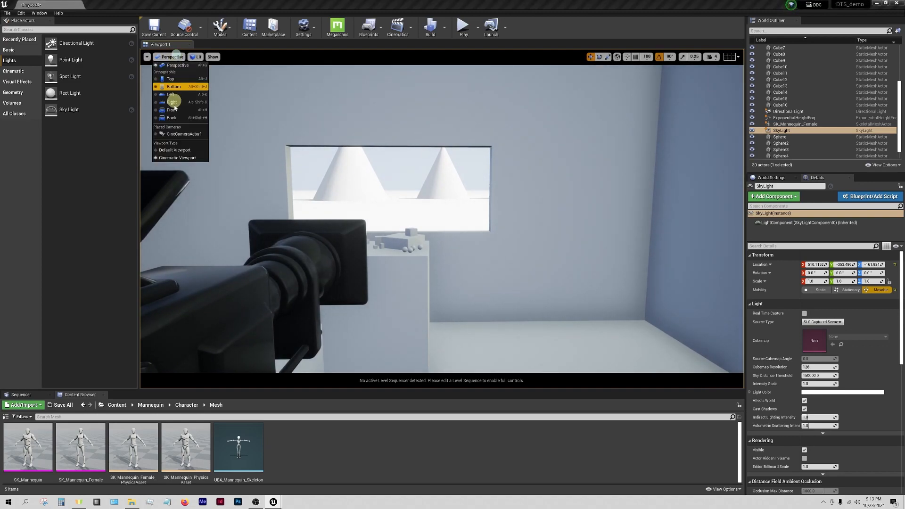
pyautogui.click(181, 134)
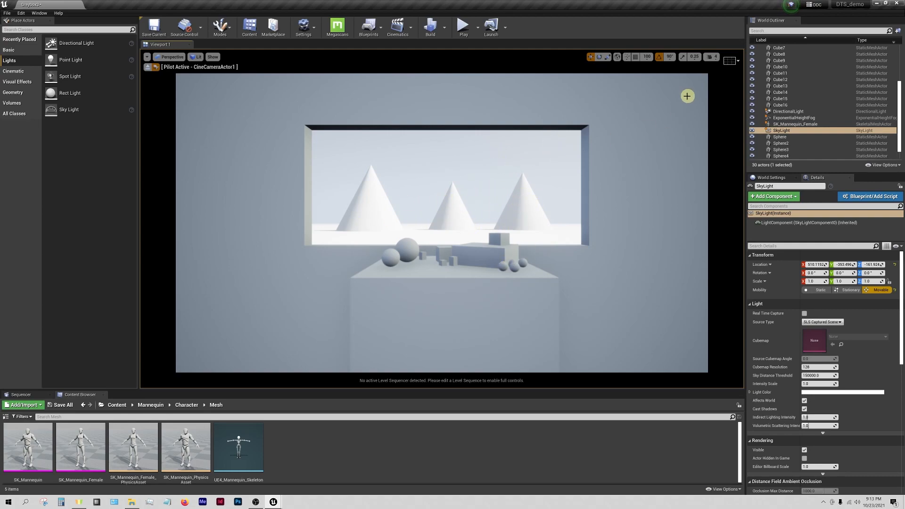
# Stop piloting the camera and place a Spot Light high near the window wall, angled about 45° down toward the props
pyautogui.click(148, 68)
pyautogui.moveTo(461, 228); pyautogui.dragTo(460, 245, button='right')
pyautogui.moveTo(80, 78); pyautogui.dragTo(362, 110)
pyautogui.press('e')
pyautogui.press('w')
# Lower the spot light to Z 249 while viewing through CineCameraActor1, and stop piloting the camera
pyautogui.click(175, 61)
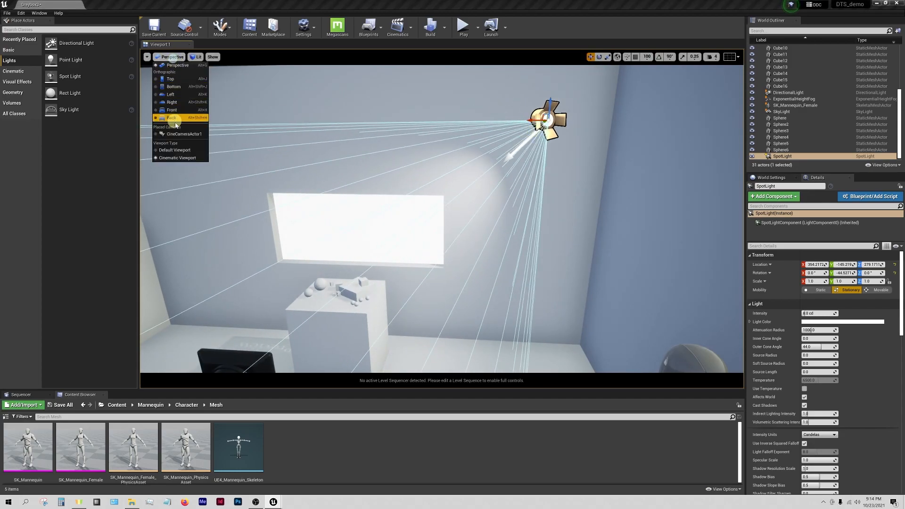
pyautogui.click(178, 135)
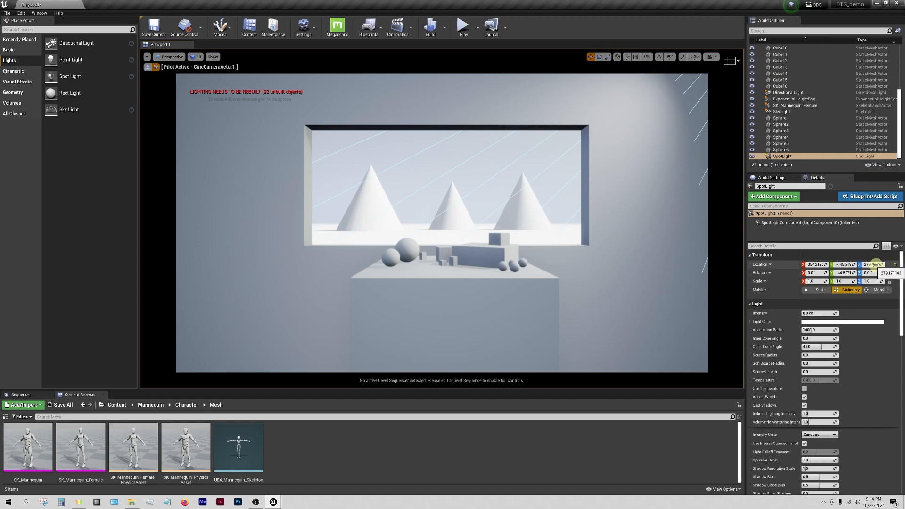
pyautogui.moveTo(874, 264); pyautogui.dragTo(866, 263)
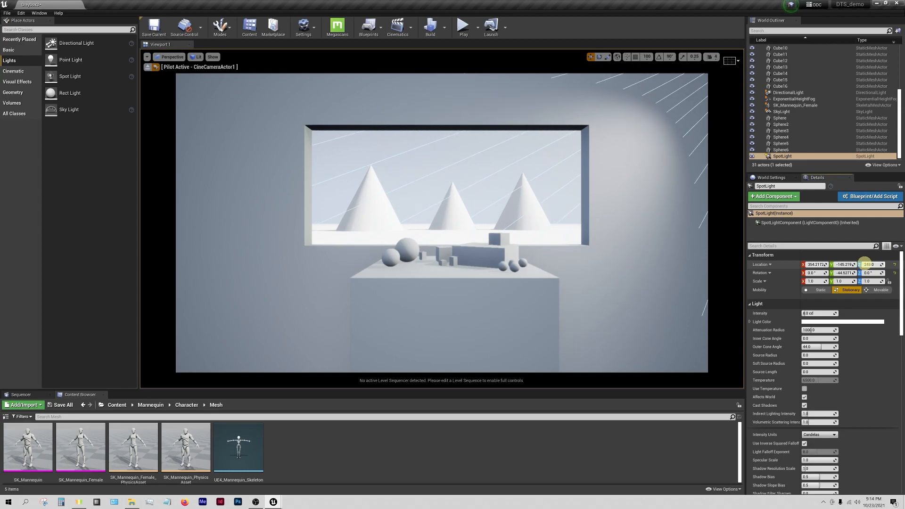
pyautogui.click(148, 67)
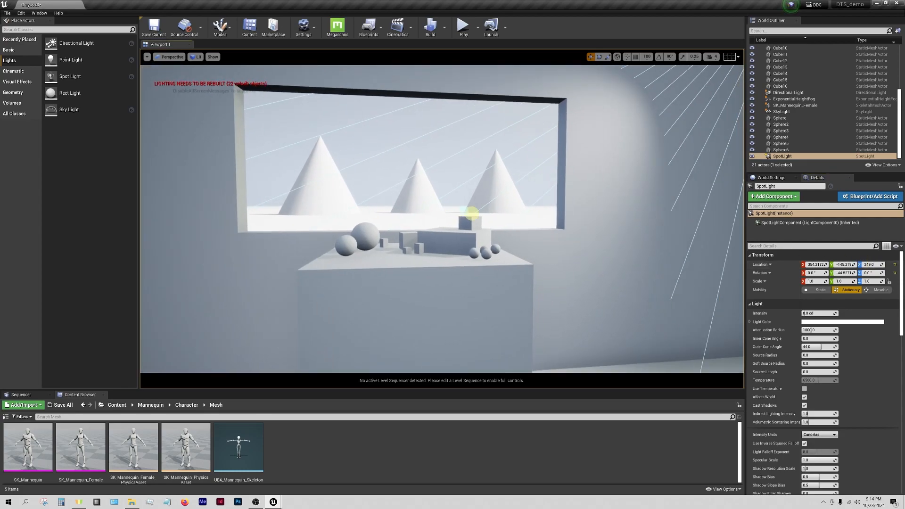
# Rotate the spot light about -1.7° around Z to adjust its aim over the pedestal
pyautogui.moveTo(472, 214); pyautogui.dragTo(503, 215, button='right')
pyautogui.press('e')
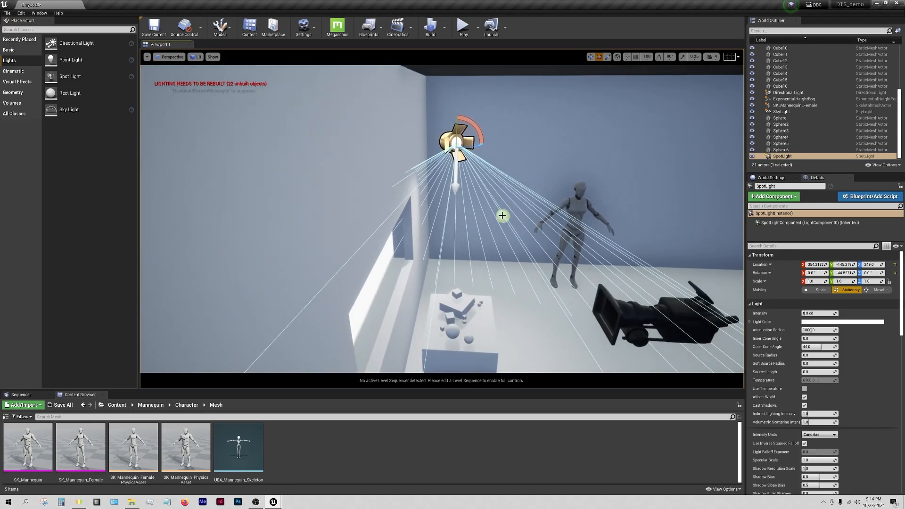
pyautogui.moveTo(475, 152); pyautogui.dragTo(471, 146)
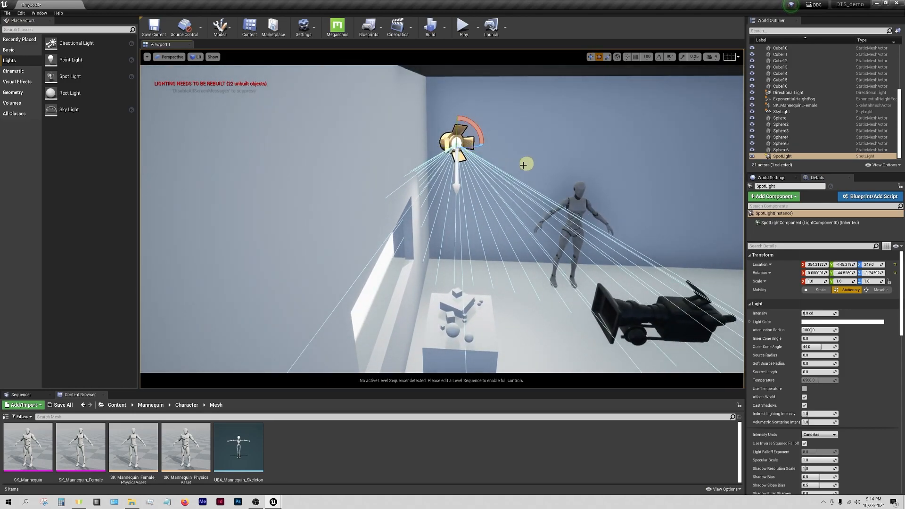
pyautogui.moveTo(530, 225); pyautogui.dragTo(510, 221, button='right')
pyautogui.rightClick(529, 223)
pyautogui.click(485, 135)
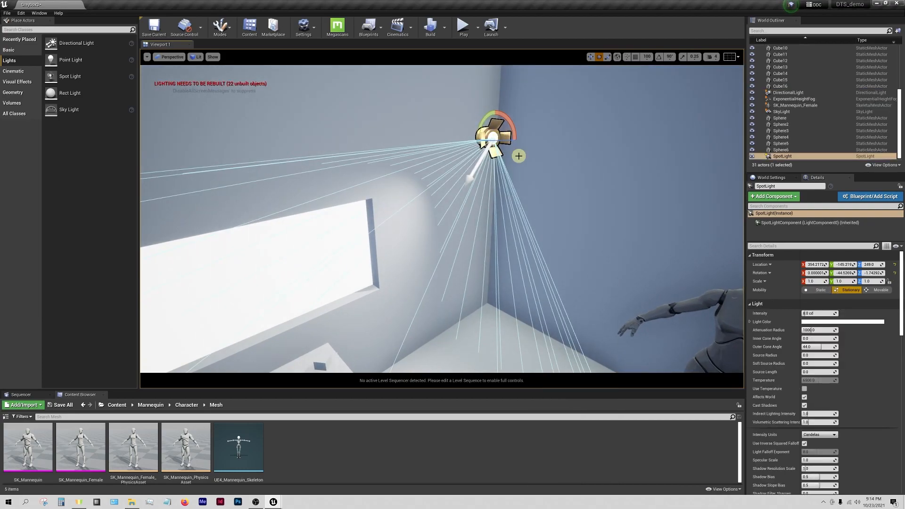
pyautogui.moveTo(553, 179); pyautogui.dragTo(530, 204, button='right')
# Make the spot light Movable, with an outer cone angle of about 16° and an intensity of about 82 cd
pyautogui.click(871, 290)
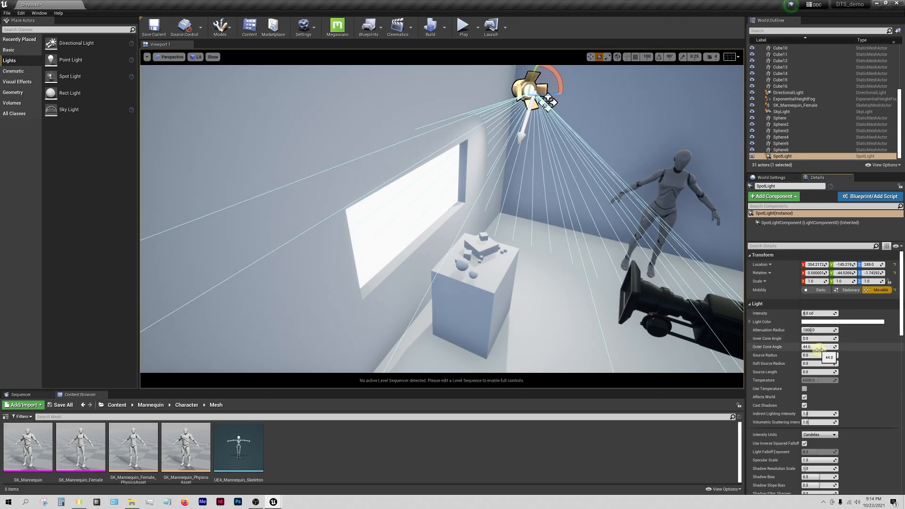
pyautogui.moveTo(823, 349); pyautogui.dragTo(813, 347)
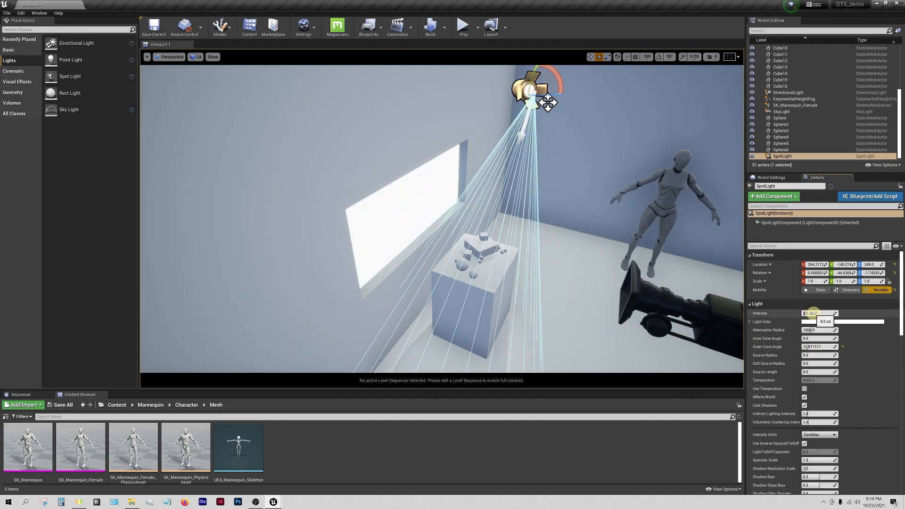
pyautogui.moveTo(814, 313); pyautogui.dragTo(836, 313)
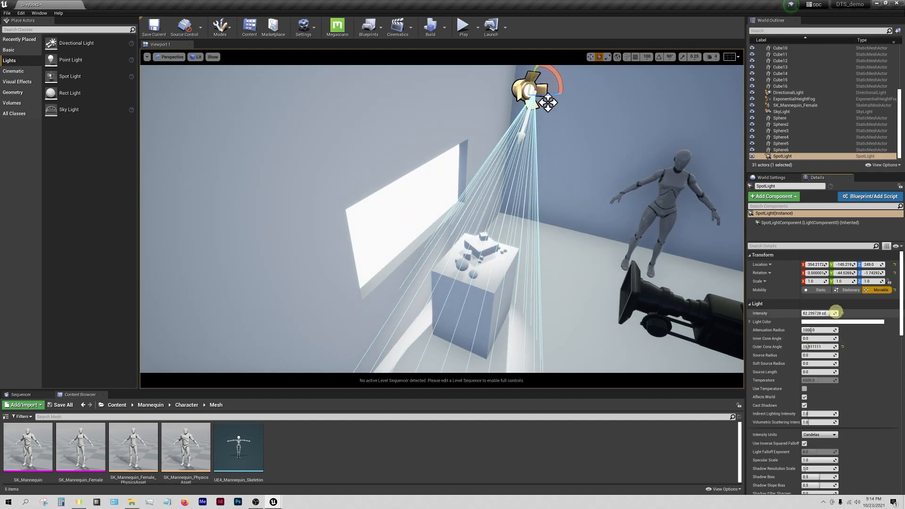
# Turn off Affects World on the SkyLight and view the window and props from the front
pyautogui.moveTo(629, 125); pyautogui.dragTo(598, 140, button='right')
pyautogui.press('s')
pyautogui.moveTo(516, 196); pyautogui.dragTo(517, 196, button='right')
pyautogui.press('w')
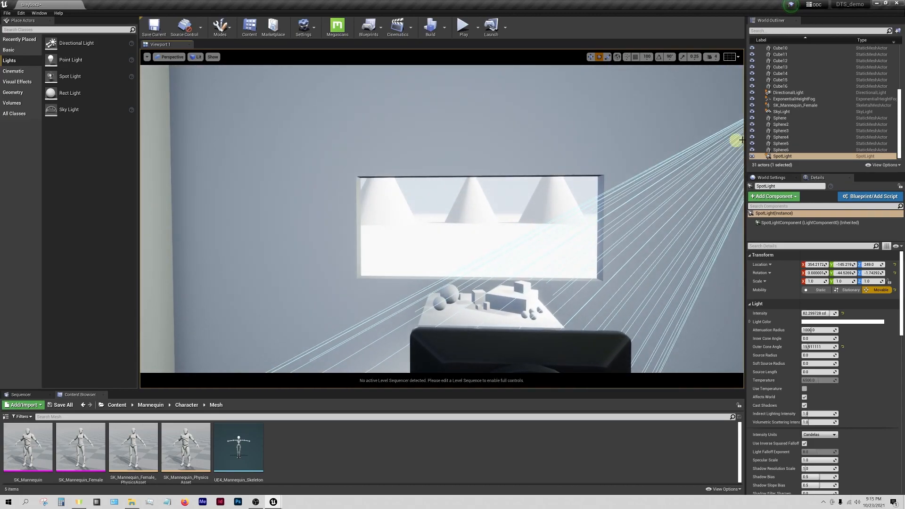
pyautogui.click(781, 112)
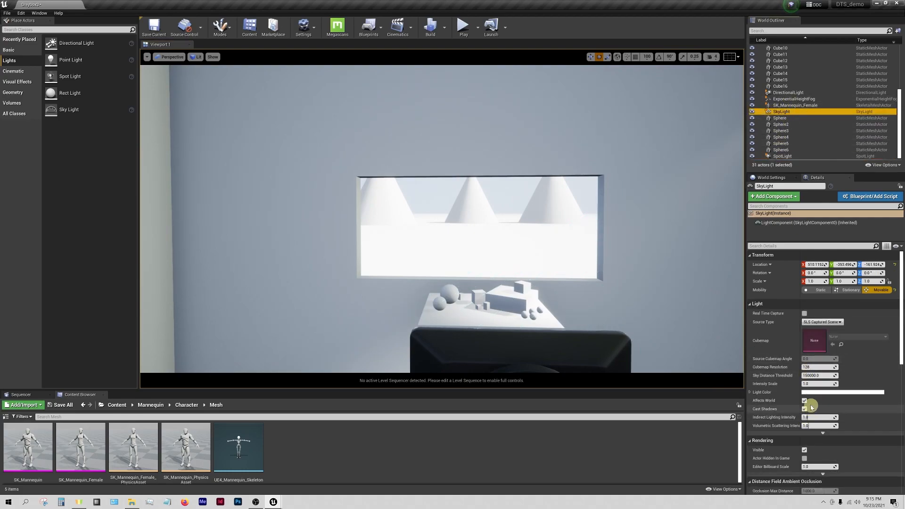
pyautogui.click(805, 401)
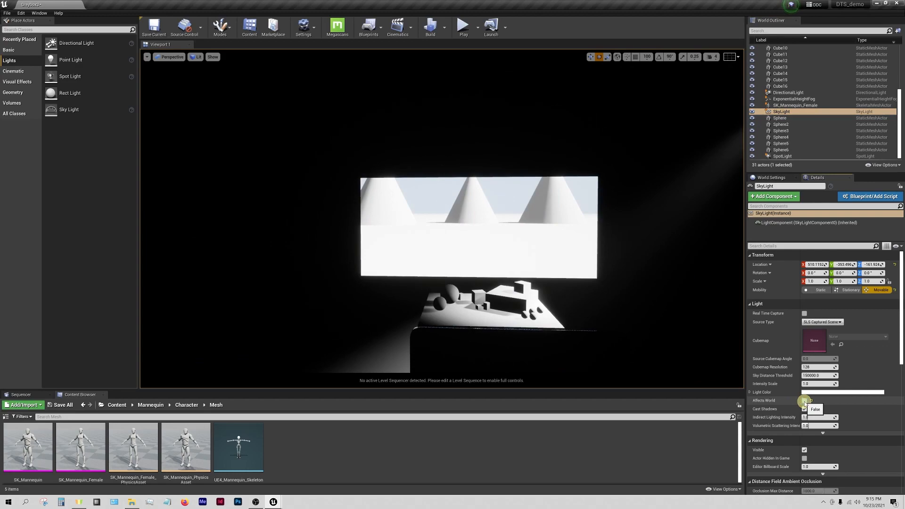
pyautogui.press('s')
pyautogui.moveTo(585, 241); pyautogui.dragTo(584, 241, button='right')
pyautogui.press('w')
pyautogui.press('s')
pyautogui.press('w')
pyautogui.rightClick(585, 241)
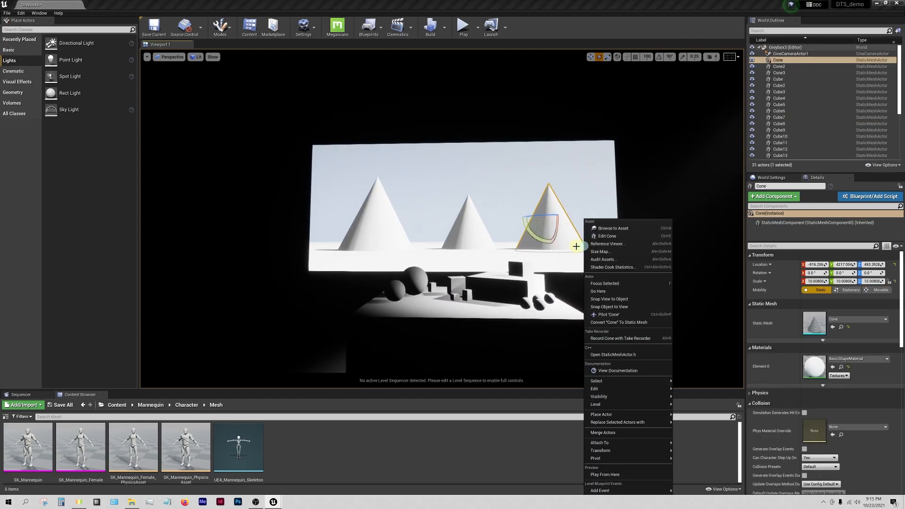
pyautogui.press('Escape')
# Turn Affects World back on for the SkyLight and set its Intensity Scale to 0.1
pyautogui.scroll(-5, 808, 118)
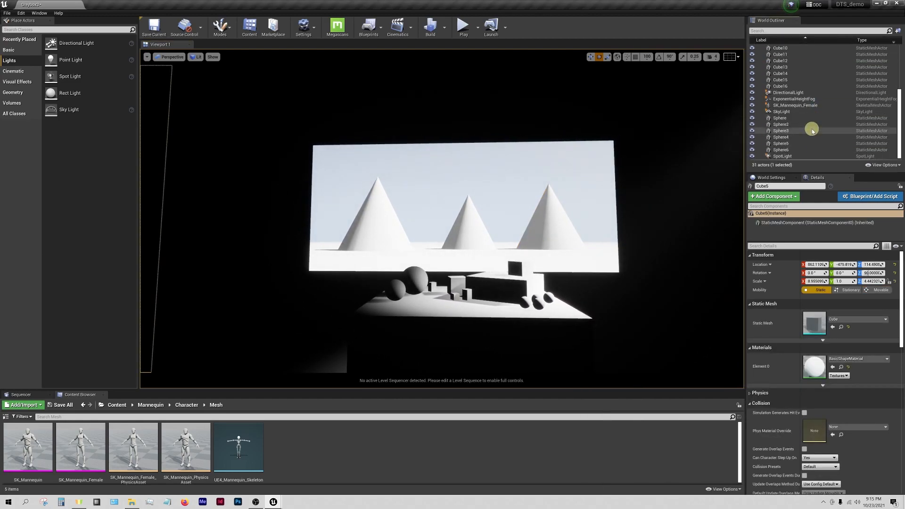
pyautogui.click(783, 112)
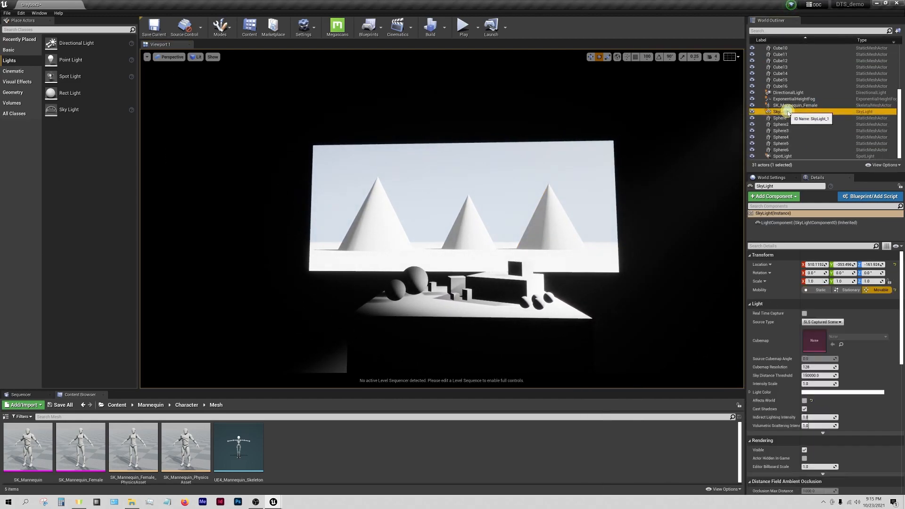
pyautogui.click(805, 400)
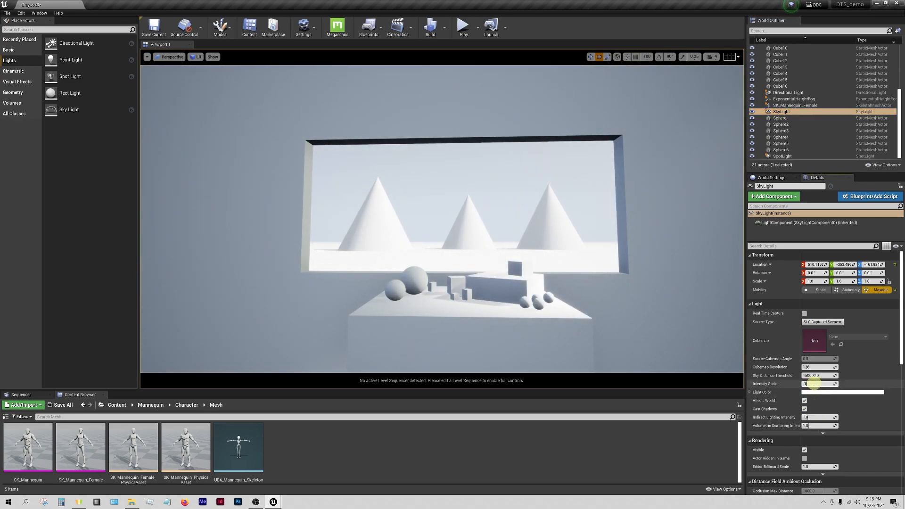
pyautogui.write('0.3')
pyautogui.press('Return')
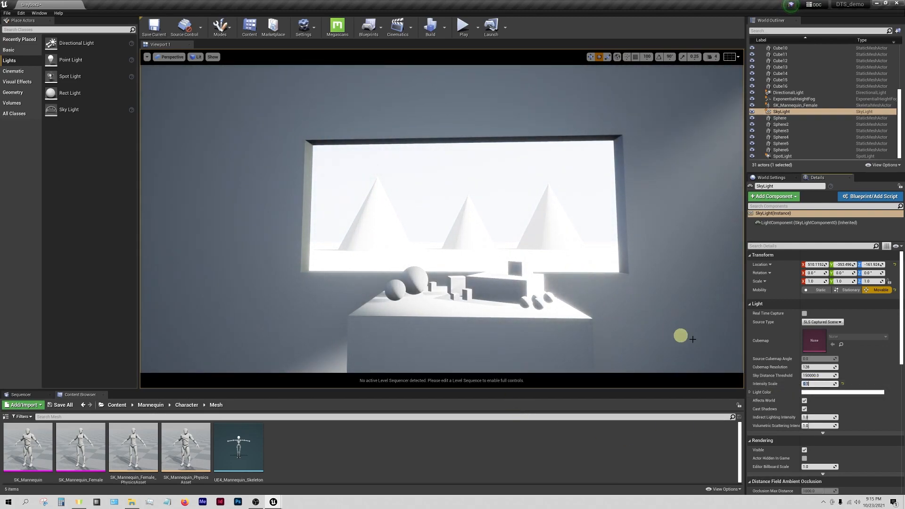
# Set the SkyLight's Intensity Scale to 0.05 and turn off its Affects World option
pyautogui.moveTo(486, 303); pyautogui.dragTo(490, 308, button='right')
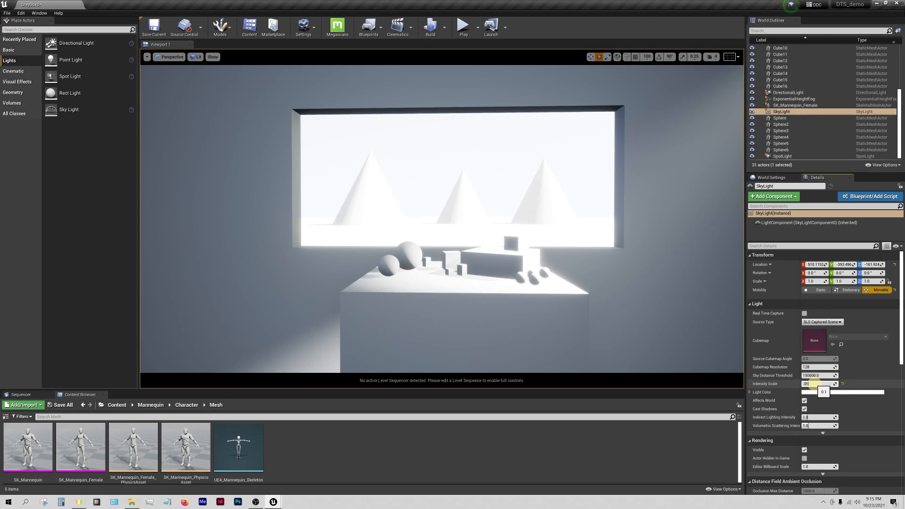
pyautogui.press('Return')
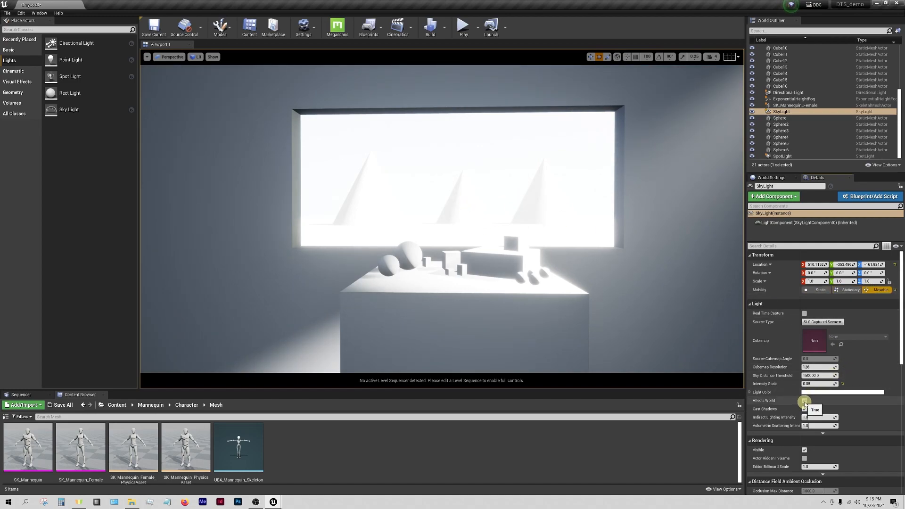
pyautogui.click(805, 401)
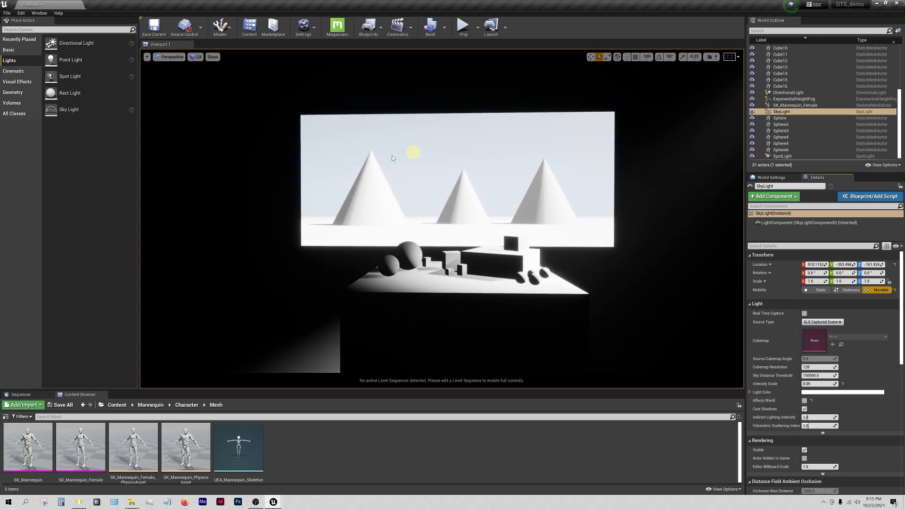
# Place a Point Light in the room and move it close to the spot light, at Y about -160 and Z about 238
pyautogui.moveTo(406, 210); pyautogui.dragTo(567, 186, button='right')
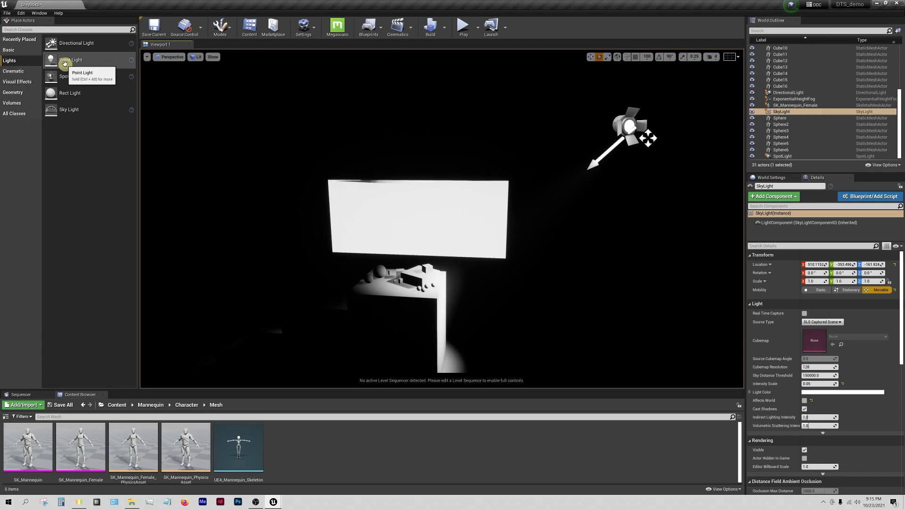
pyautogui.moveTo(65, 63); pyautogui.dragTo(433, 129)
pyautogui.moveTo(443, 185); pyautogui.dragTo(419, 166, button='right')
pyautogui.press('w')
pyautogui.moveTo(460, 159); pyautogui.dragTo(551, 209)
pyautogui.moveTo(487, 246); pyautogui.dragTo(519, 235, button='right')
pyautogui.moveTo(616, 181); pyautogui.dragTo(550, 194)
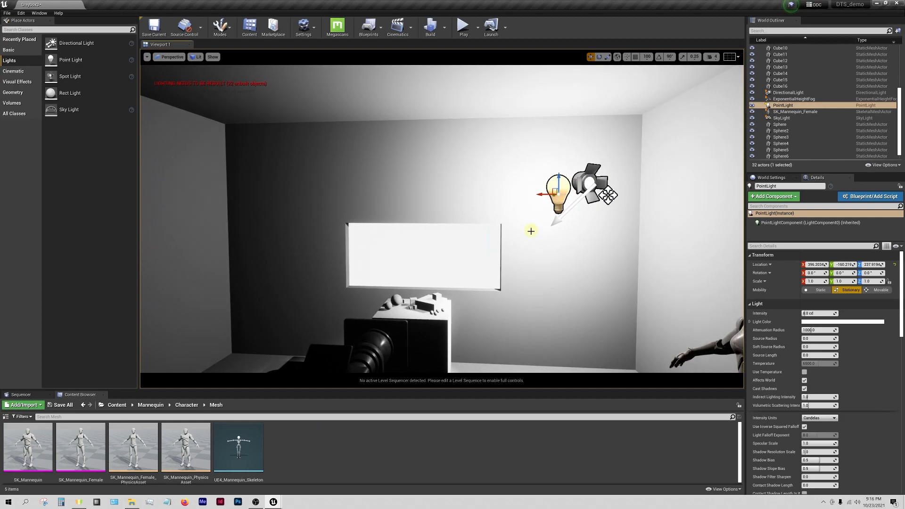
# Move the point light horizontally onto the spot light's position, at Y about -127
pyautogui.moveTo(531, 231); pyautogui.dragTo(526, 252, button='right')
pyautogui.press('w')
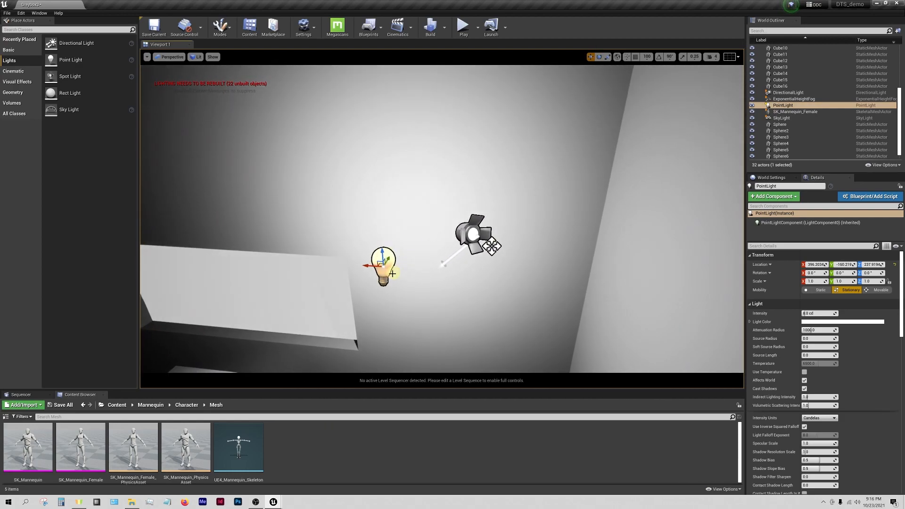
pyautogui.moveTo(381, 265); pyautogui.dragTo(469, 236)
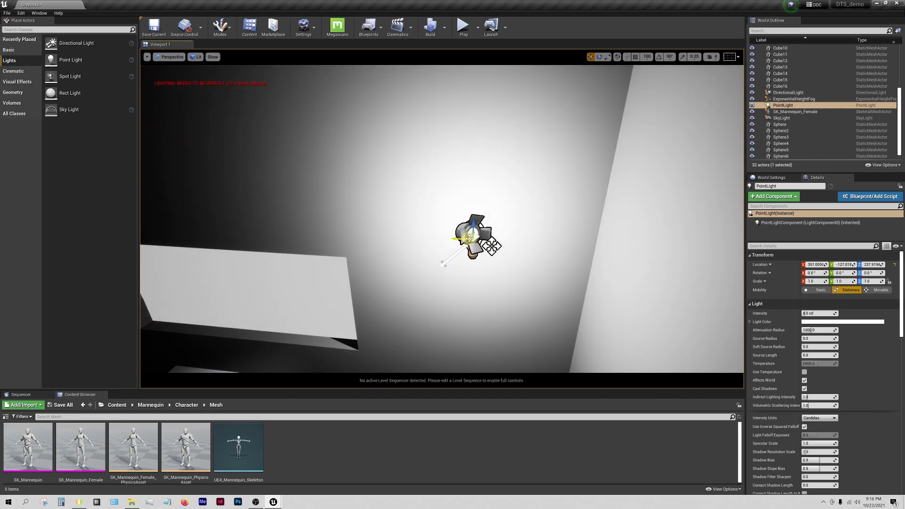
# Check the point light's effect through CineCameraActor1 and stop piloting the camera
pyautogui.moveTo(469, 236); pyautogui.dragTo(464, 302, button='right')
pyautogui.click(169, 57)
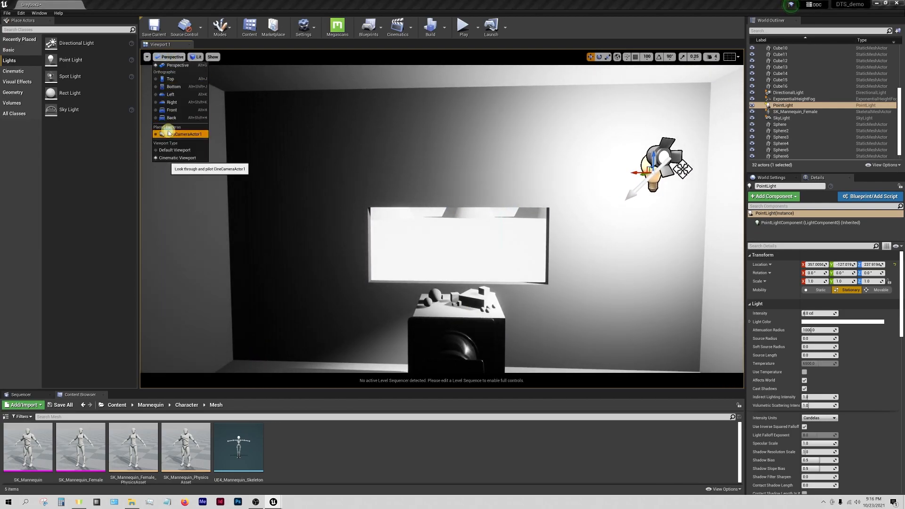
pyautogui.click(169, 133)
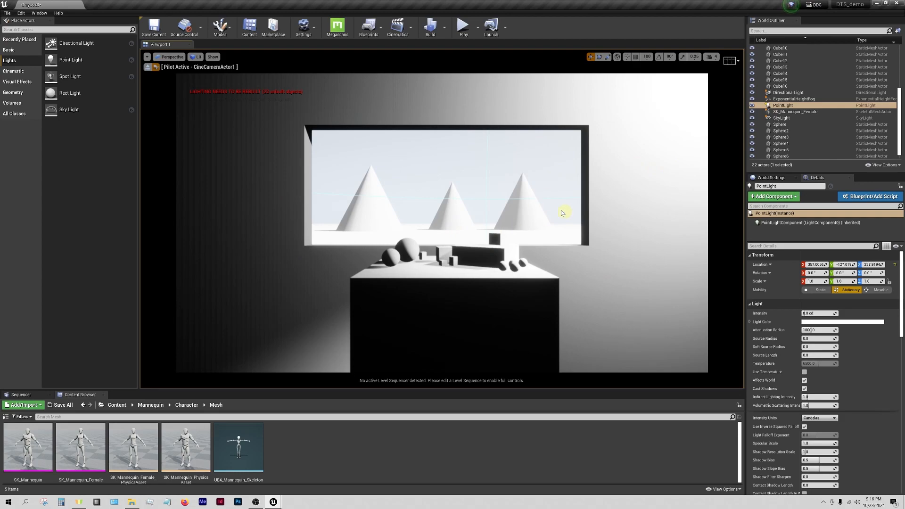
pyautogui.click(148, 67)
# Place a second Point Light on the opposite side of the room from the spot light and raise it to Z about 236
pyautogui.moveTo(486, 237); pyautogui.dragTo(462, 244, button='right')
pyautogui.moveTo(71, 60); pyautogui.dragTo(277, 346)
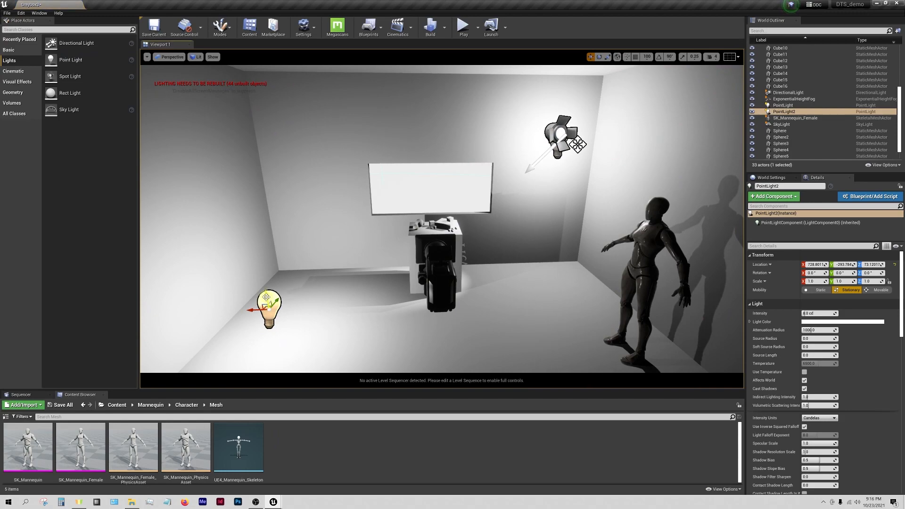
pyautogui.moveTo(267, 297); pyautogui.dragTo(258, 135)
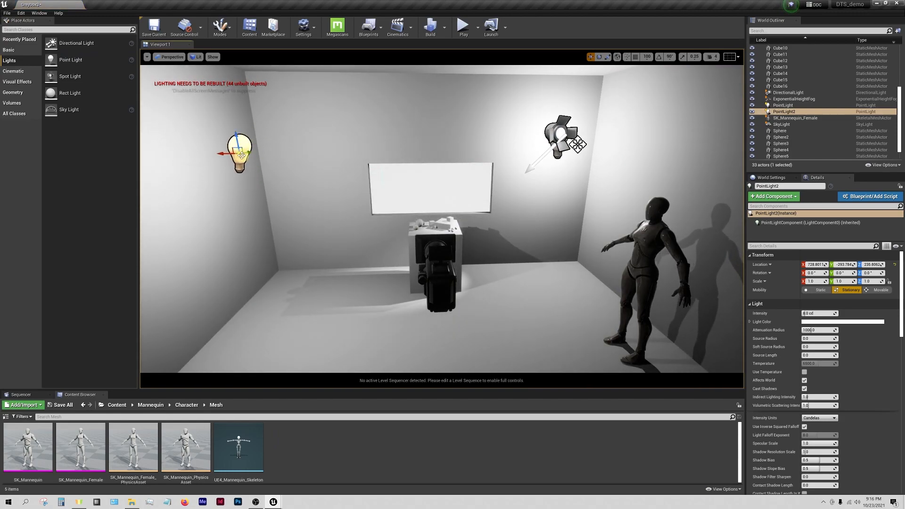
pyautogui.moveTo(286, 170); pyautogui.dragTo(265, 187, button='right')
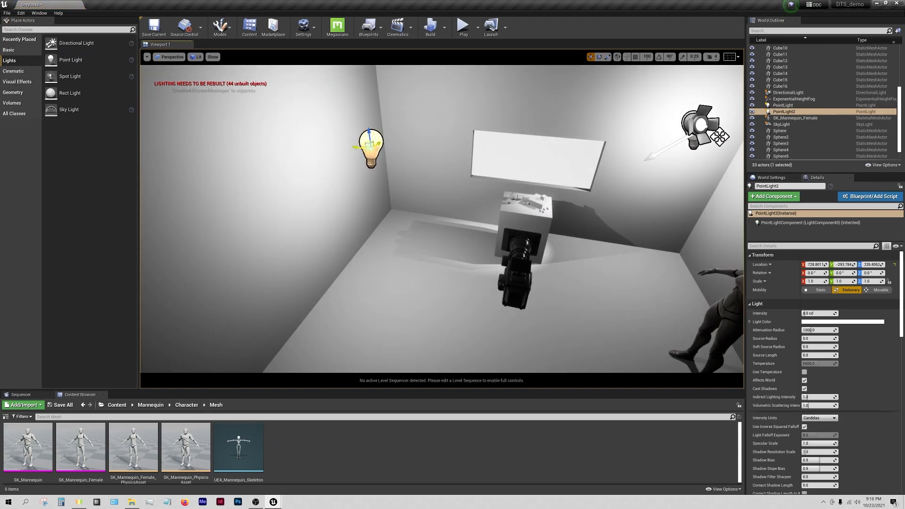
# Turn off Cast Shadows for the second point light and move it to about X 671, Y -375, Z 149
pyautogui.moveTo(376, 150); pyautogui.dragTo(302, 178)
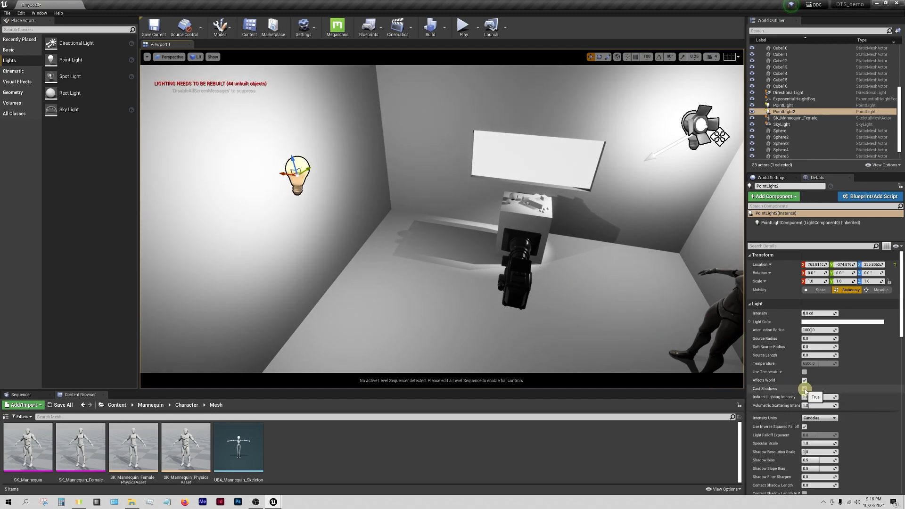
pyautogui.click(805, 389)
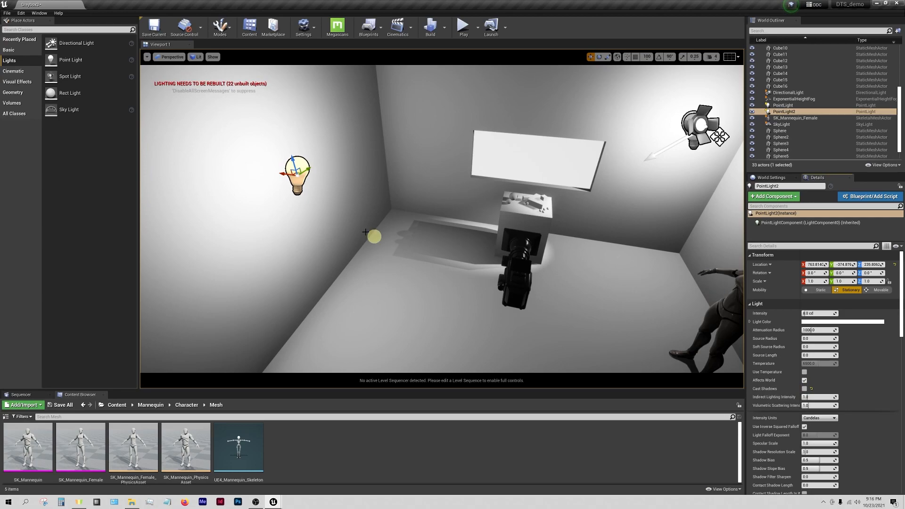
pyautogui.moveTo(296, 164); pyautogui.dragTo(392, 262)
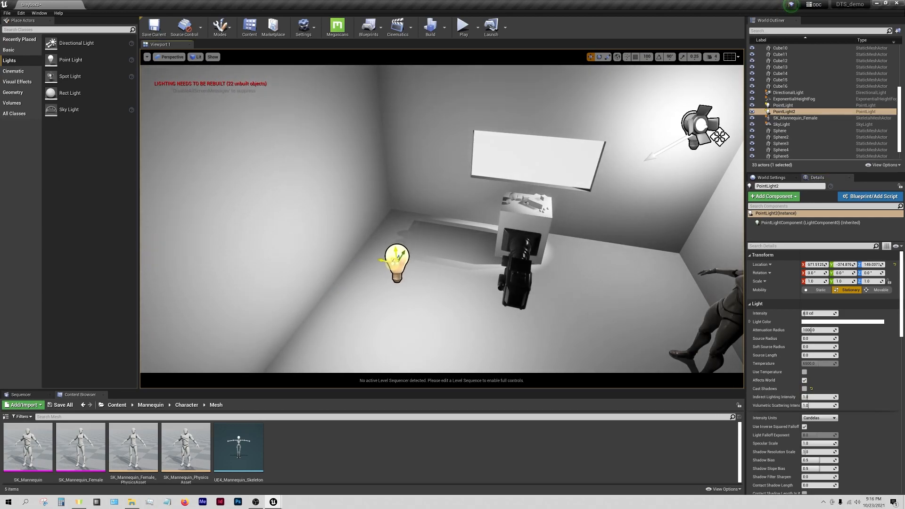
# Check the second point light's effect on the pedestal and window wall through CineCameraActor1
pyautogui.moveTo(467, 283); pyautogui.dragTo(515, 258, button='right')
pyautogui.press('w')
pyautogui.press('a')
pyautogui.press('s')
pyautogui.press('w')
pyautogui.press('s')
pyautogui.press('w')
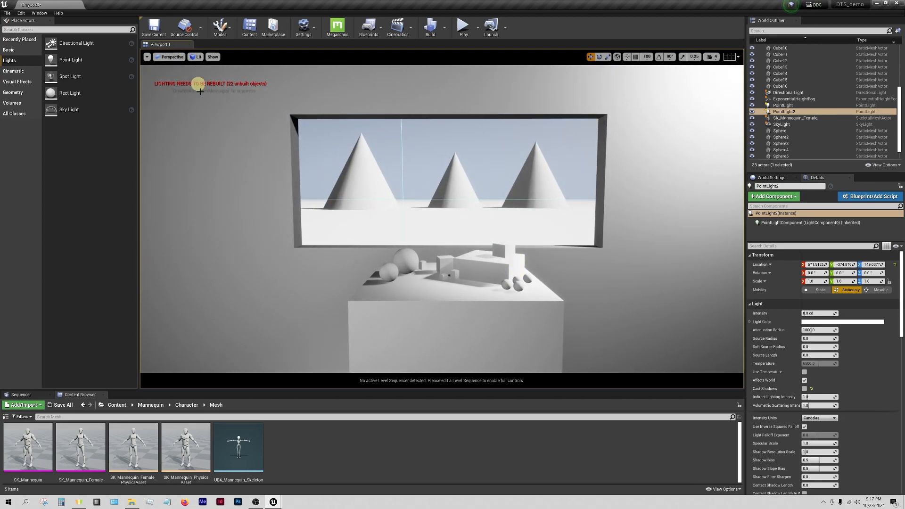
pyautogui.click(165, 56)
pyautogui.click(178, 137)
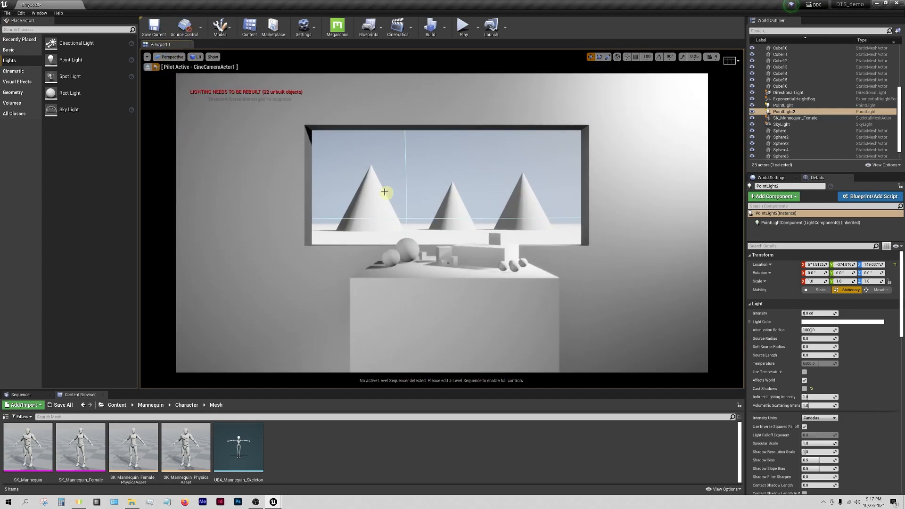
# Set the mobility of both point lights to Movable
pyautogui.click(787, 106)
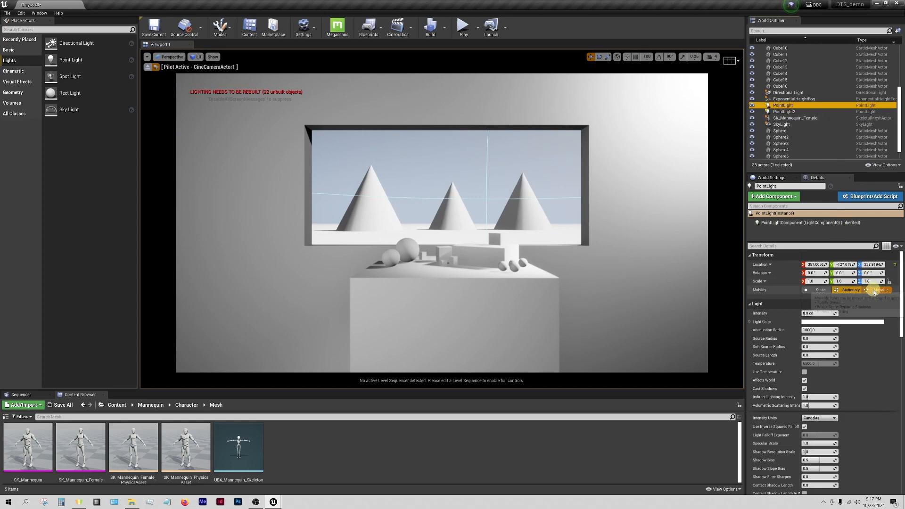
pyautogui.click(783, 112)
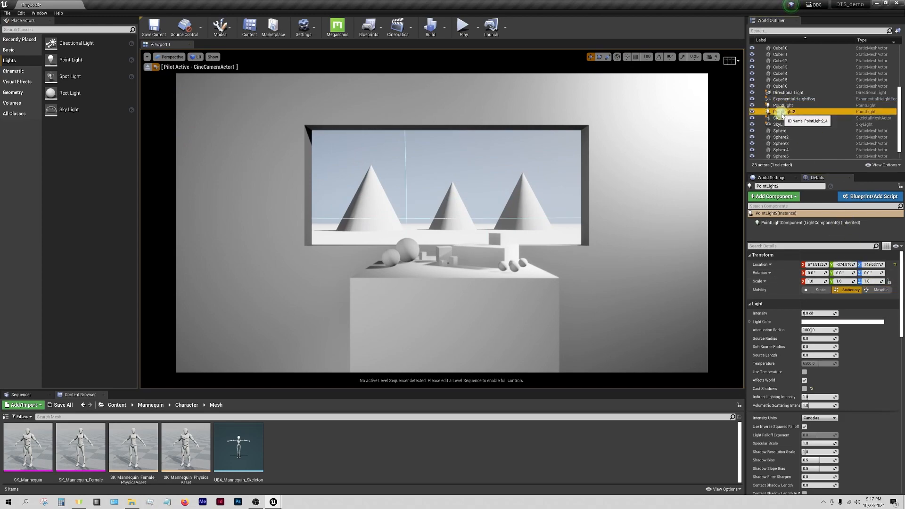
pyautogui.click(881, 291)
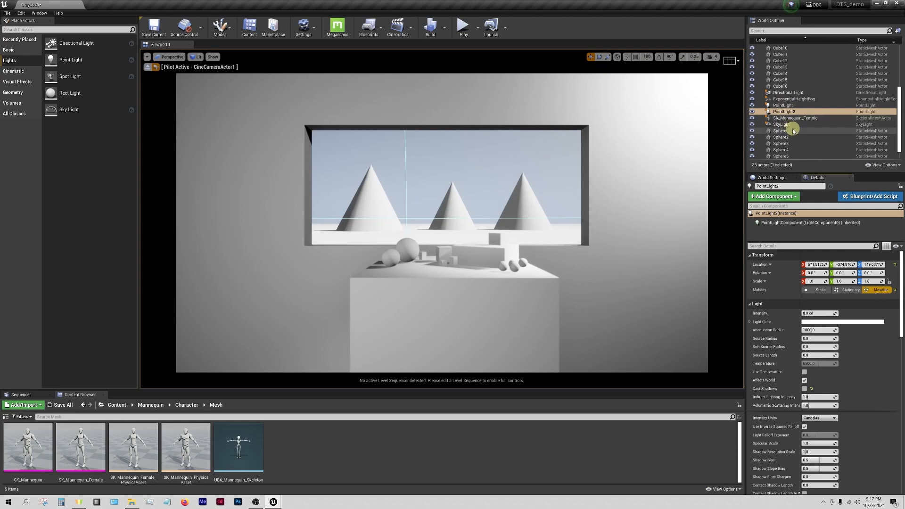
# Group the directional light, height fog, both point lights and sky light in a new outliner folder named lighting
pyautogui.click(801, 93)
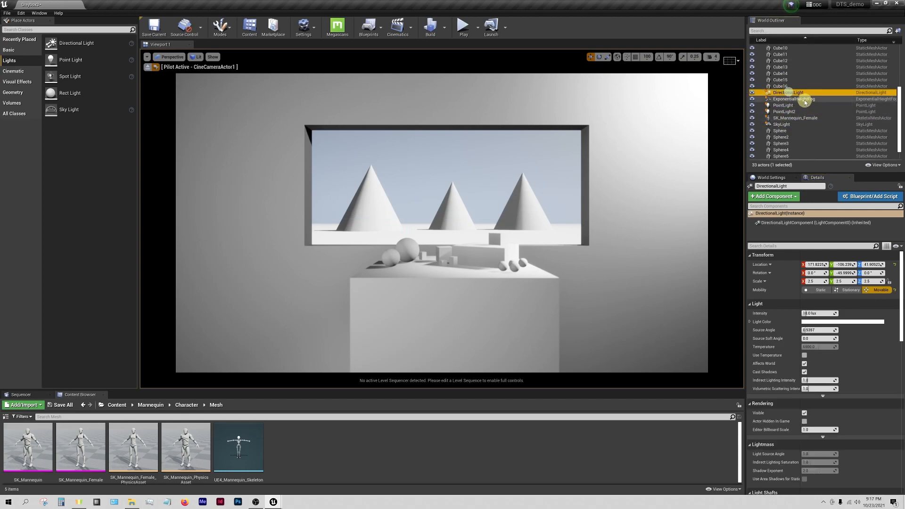
pyautogui.keyDown('shift'); pyautogui.click(791, 106); pyautogui.keyUp('shift')
pyautogui.keyDown('ctrl'); pyautogui.click(786, 113); pyautogui.keyUp('ctrl')
pyautogui.keyDown('ctrl'); pyautogui.click(784, 125); pyautogui.keyUp('ctrl')
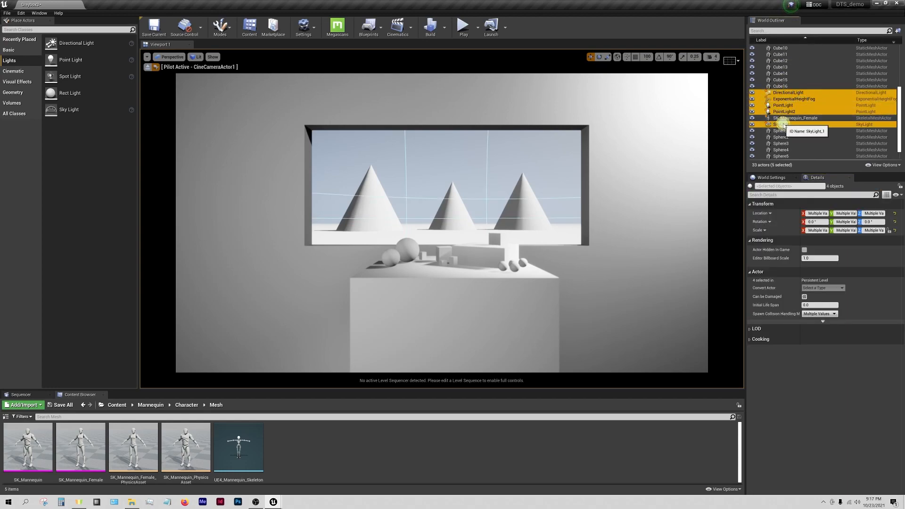
pyautogui.rightClick(783, 100)
pyautogui.moveTo(807, 248)
pyautogui.click(764, 250)
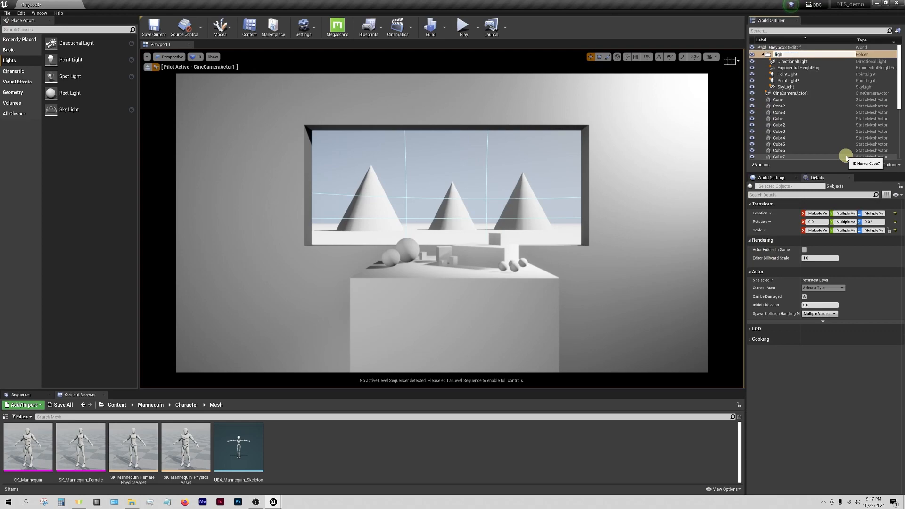
pyautogui.write('lighting')
pyautogui.press('Return')
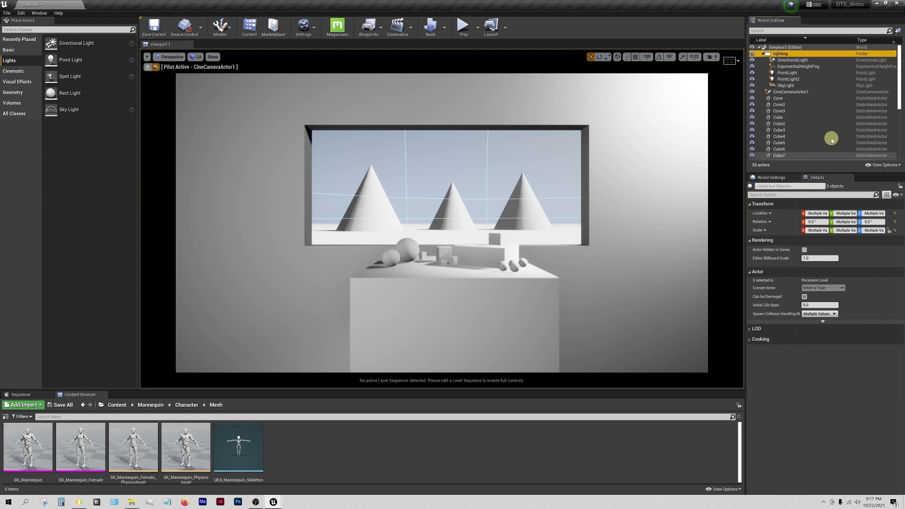
# Move the spot light into the existing lighting folder
pyautogui.scroll(-6, 831, 140)
pyautogui.click(790, 157)
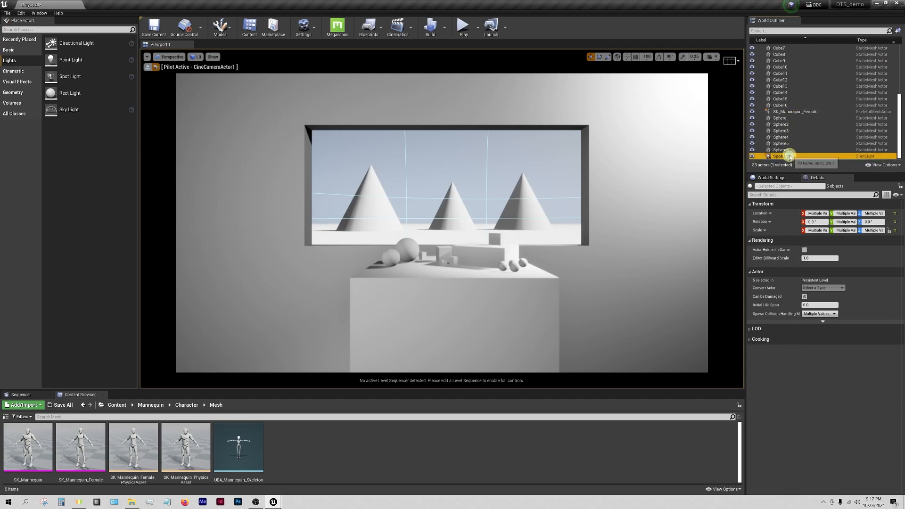
pyautogui.rightClick(791, 157)
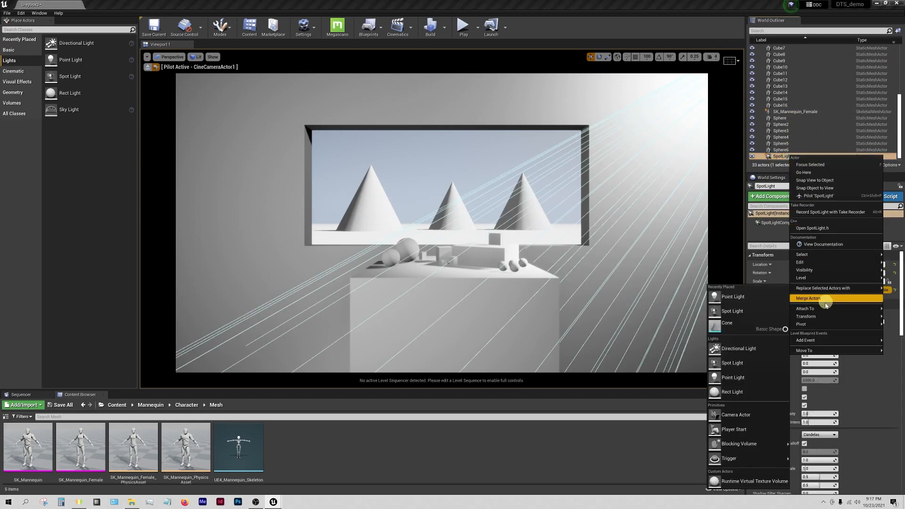
pyautogui.moveTo(810, 351)
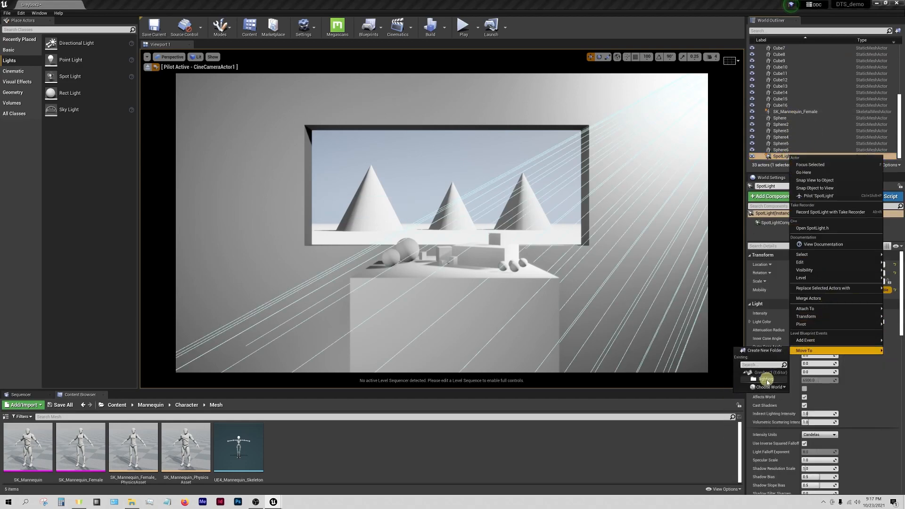
pyautogui.click(767, 381)
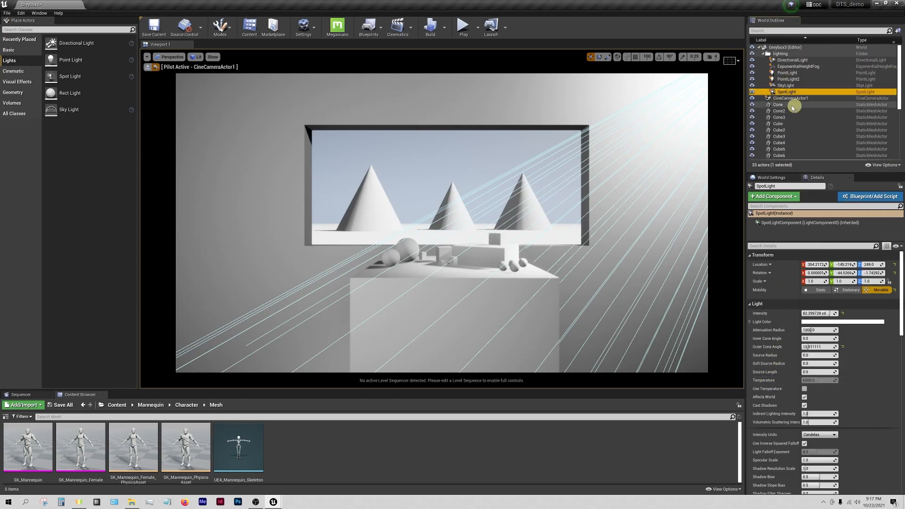
pyautogui.click(763, 54)
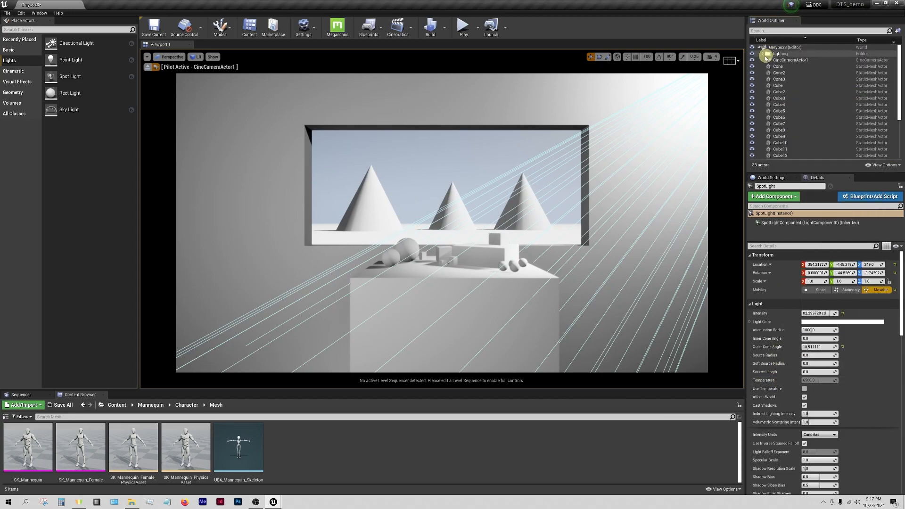
pyautogui.click(764, 53)
# Stop piloting the camera and set the spot light's Shadow Bias and Shadow Slope Bias to 0
pyautogui.click(791, 91)
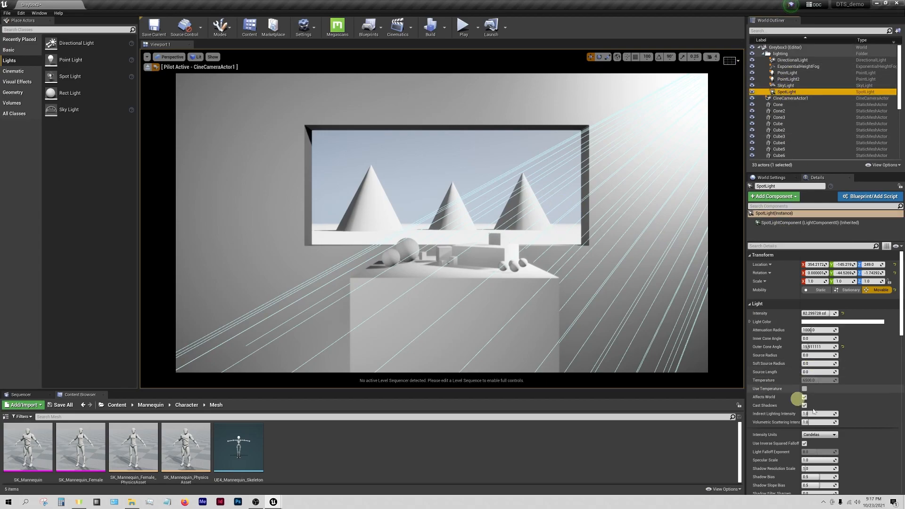
pyautogui.click(148, 67)
pyautogui.press('w')
pyautogui.moveTo(491, 240); pyautogui.dragTo(740, 330, button='right')
pyautogui.scroll(-3, 844, 351)
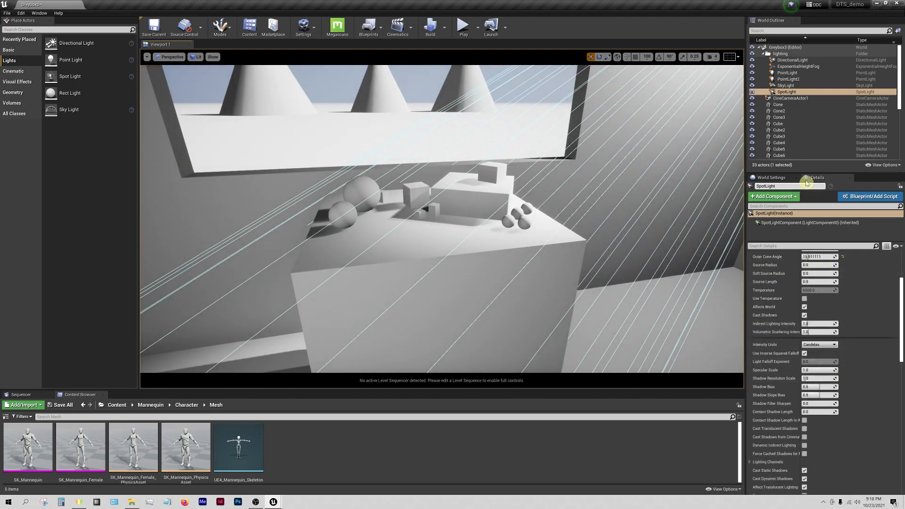
pyautogui.scroll(-1, 851, 411)
pyautogui.scroll(-2, 850, 413)
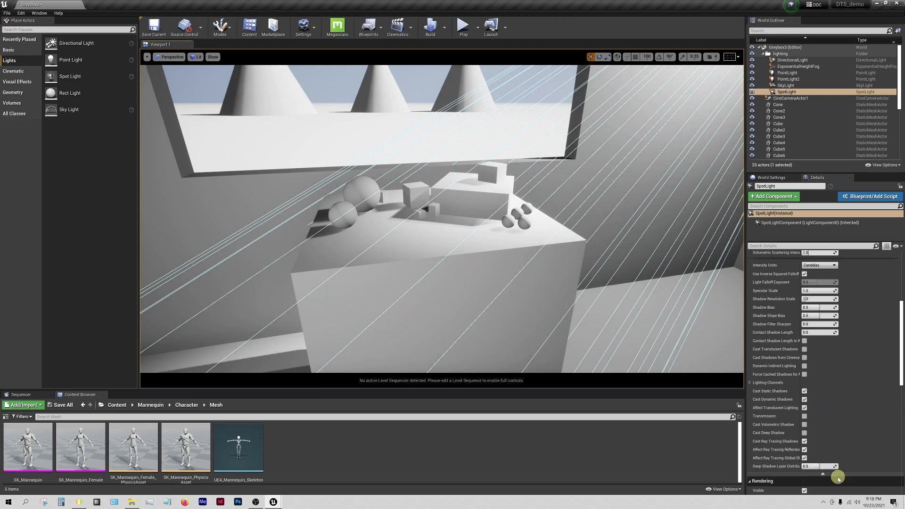
pyautogui.click(835, 475)
pyautogui.scroll(5, 826, 427)
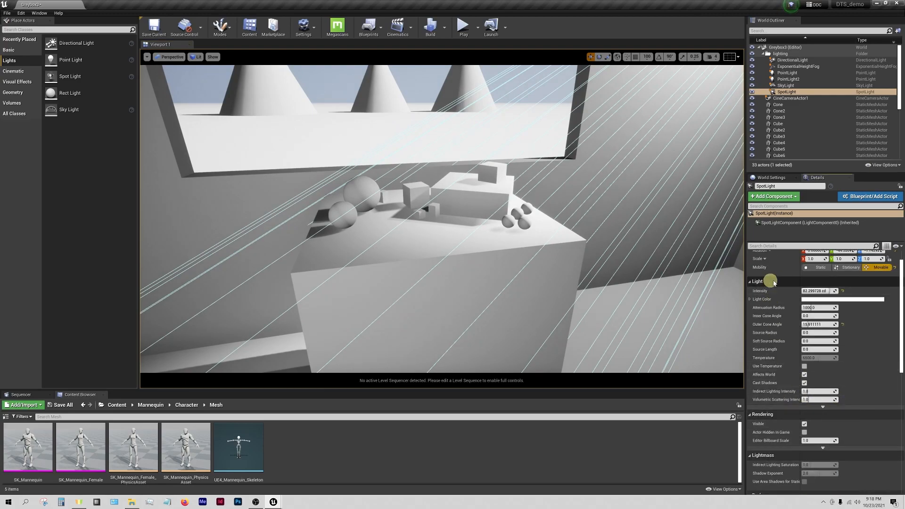
pyautogui.click(823, 409)
pyautogui.scroll(-3, 811, 415)
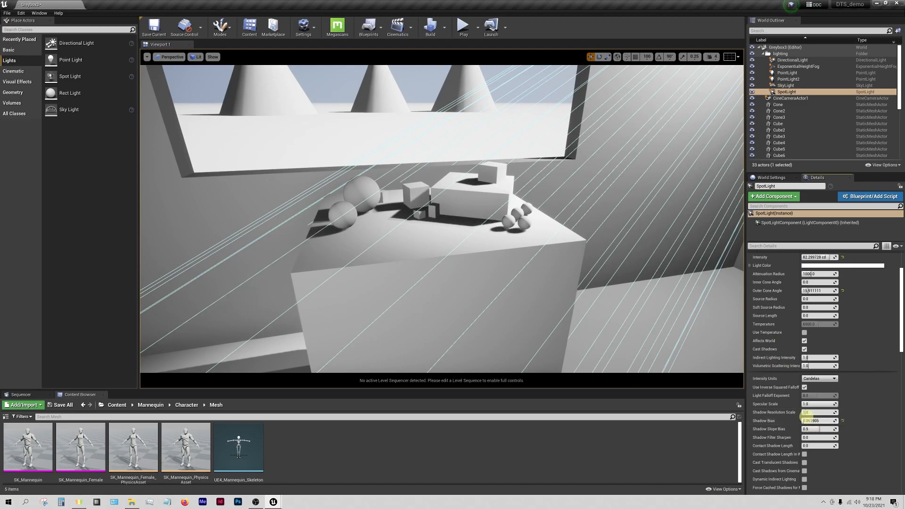
pyautogui.moveTo(805, 417); pyautogui.dragTo(805, 417)
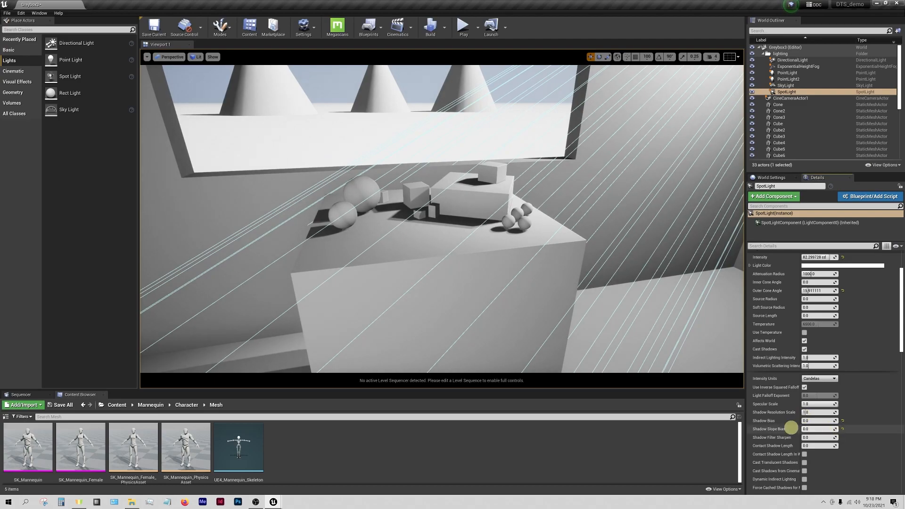
# Set the spot light's Shadow Slope Bias to 1.0, Shadow Bias to about 0.019 and Shadow Resolution Scale to 8.0
pyautogui.press('w')
pyautogui.moveTo(556, 295); pyautogui.dragTo(574, 278, button='right')
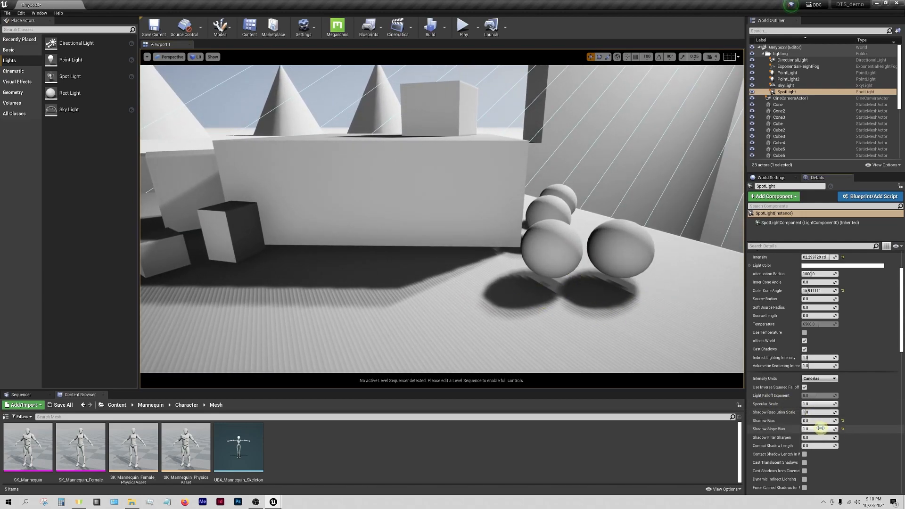
pyautogui.moveTo(808, 421); pyautogui.dragTo(796, 418)
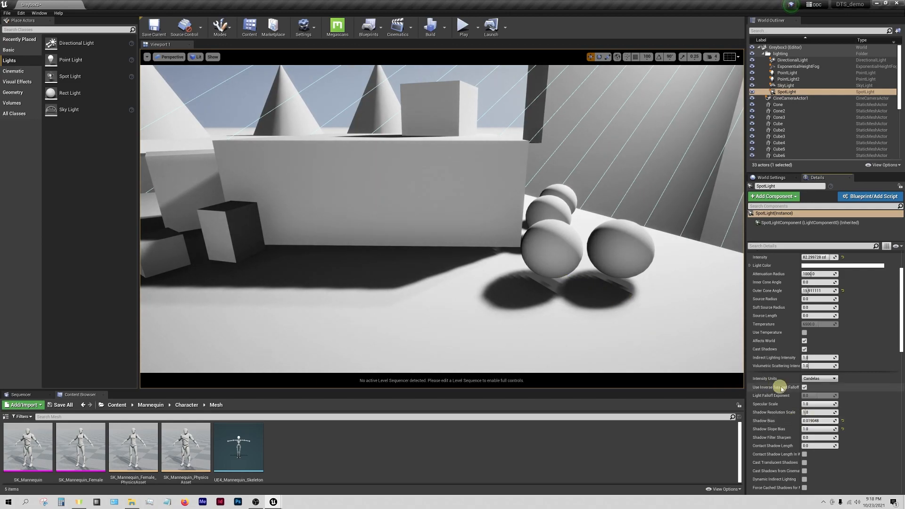
pyautogui.moveTo(814, 411); pyautogui.dragTo(854, 413)
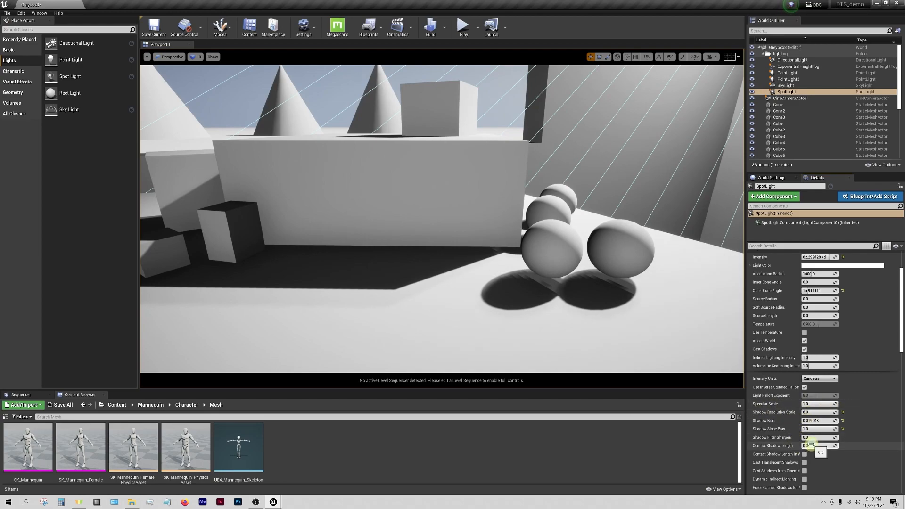
pyautogui.moveTo(812, 445)
pyautogui.mouseDown()
pyautogui.moveTo(824, 445)
pyautogui.moveTo(813, 446)
pyautogui.mouseUp()
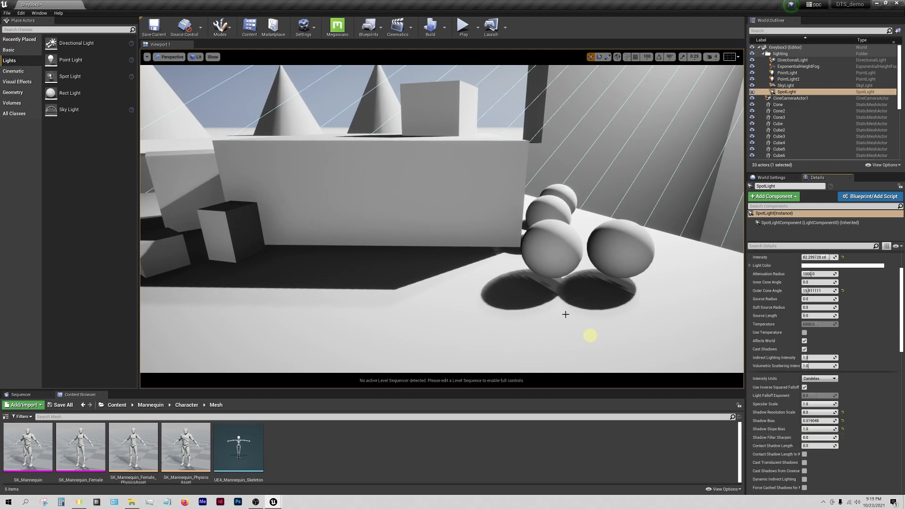
# Examine the prop shadows on the pedestal from several angles and through CineCameraActor1
pyautogui.press('s')
pyautogui.moveTo(542, 287); pyautogui.dragTo(468, 253, button='right')
pyautogui.press('w')
pyautogui.press('s')
pyautogui.press('w')
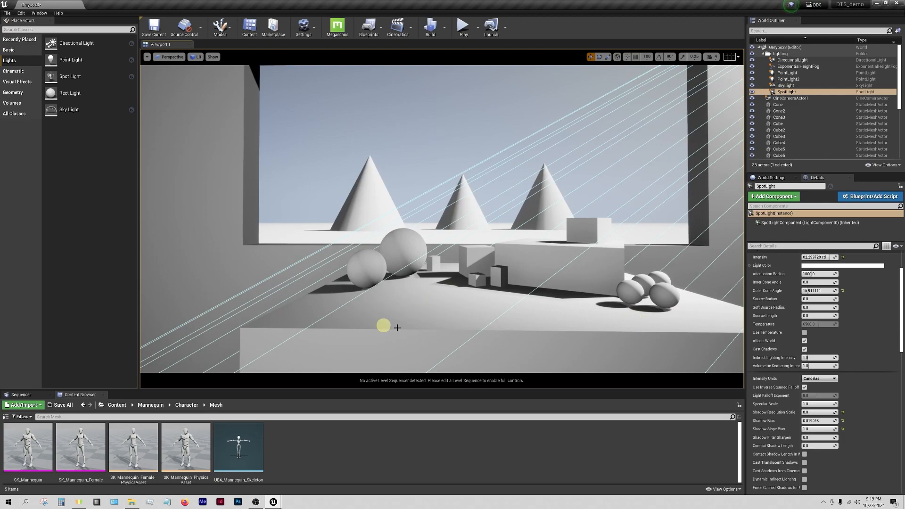
pyautogui.moveTo(561, 321); pyautogui.dragTo(591, 333, button='right')
pyautogui.press('w')
pyautogui.moveTo(563, 268); pyautogui.dragTo(523, 271, button='right')
pyautogui.press('s')
pyautogui.press('w')
pyautogui.press('s')
pyautogui.moveTo(589, 283); pyautogui.dragTo(307, 156, button='right')
pyautogui.click(170, 57)
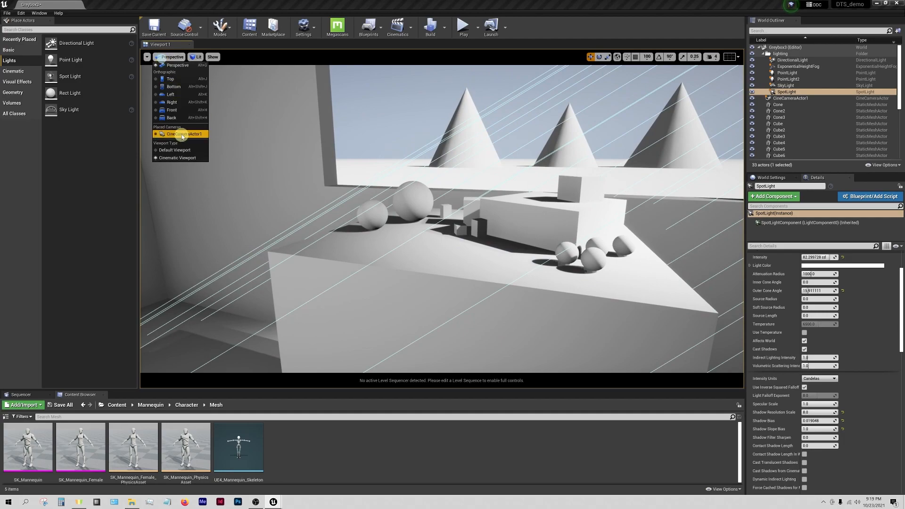
pyautogui.click(182, 135)
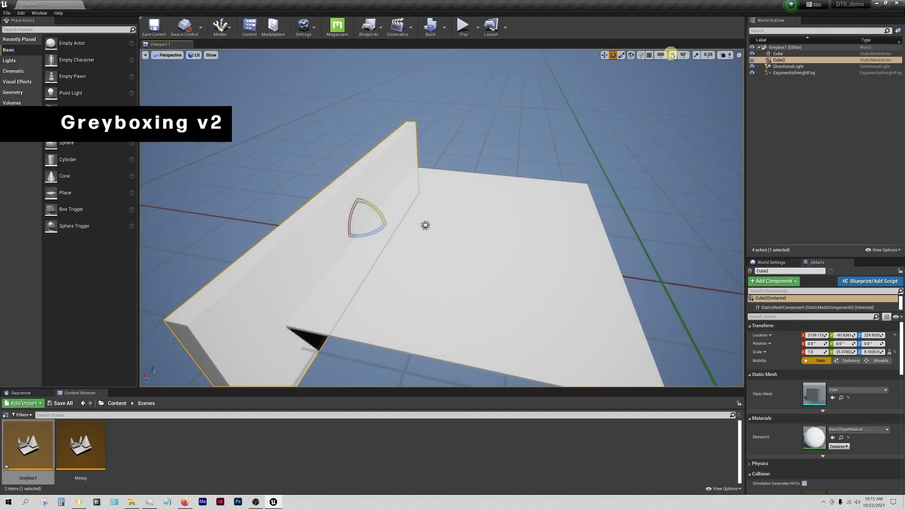
# Enclose the Greybox1 floor with the remaining cube walls and place a Sky Light in the room
pyautogui.moveTo(425, 226)
pyautogui.mouseDown()
pyautogui.moveTo(350, 186)
pyautogui.moveTo(393, 266)
pyautogui.mouseUp()
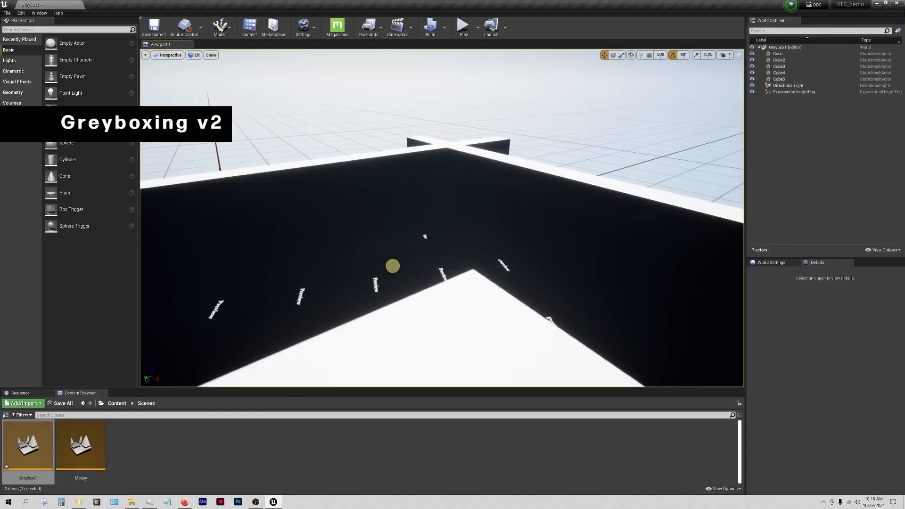
pyautogui.click(10, 61)
pyautogui.moveTo(69, 109); pyautogui.dragTo(472, 283)
pyautogui.moveTo(417, 259); pyautogui.dragTo(420, 265, button='right')
pyautogui.scroll(-1, 837, 463)
pyautogui.click(804, 438)
pyautogui.moveTo(471, 246); pyautogui.dragTo(501, 242, button='right')
# Place the SK_Mannequin_Female character on the floor of the room
pyautogui.click(117, 403)
pyautogui.moveTo(378, 389); pyautogui.dragTo(377, 352)
pyautogui.moveTo(80, 415); pyautogui.dragTo(366, 264)
pyautogui.moveTo(501, 242); pyautogui.dragTo(384, 220, button='right')
pyautogui.click(117, 367)
# Place a Cube on the room's floor near the mannequin
pyautogui.click(8, 50)
pyautogui.moveTo(65, 126); pyautogui.dragTo(415, 271)
pyautogui.moveTo(415, 272); pyautogui.dragTo(558, 261, button='right')
pyautogui.click(423, 193)
pyautogui.click(490, 231)
# Move the Cube2 side wall inward to X about 1806
pyautogui.moveTo(439, 257); pyautogui.dragTo(263, 218, button='right')
pyautogui.click(264, 219)
pyautogui.moveTo(293, 208); pyautogui.dragTo(348, 216)
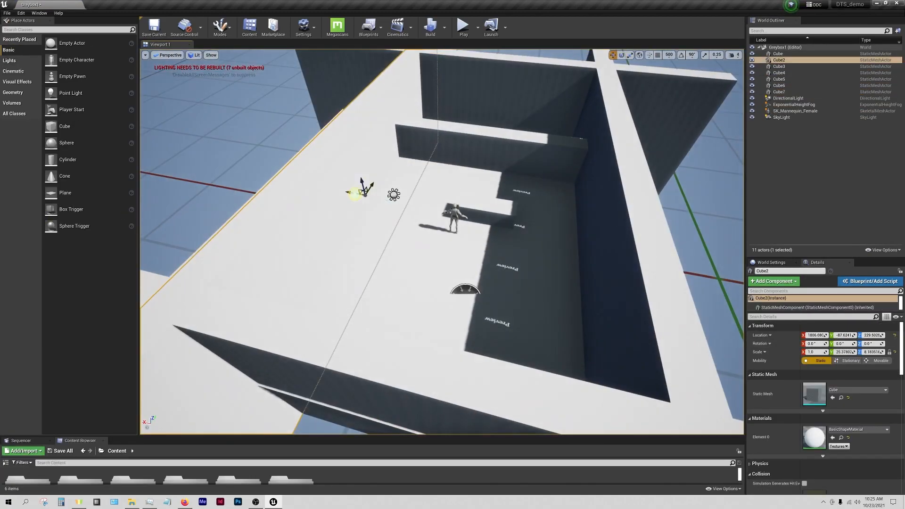
# Scale the box beside the mannequin to about 1.6 by 0.94 by 1.0
pyautogui.moveTo(355, 193); pyautogui.dragTo(443, 236, button='right')
pyautogui.click(418, 206)
pyautogui.click(460, 319)
pyautogui.press('r')
pyautogui.moveTo(460, 320); pyautogui.dragTo(498, 348, button='right')
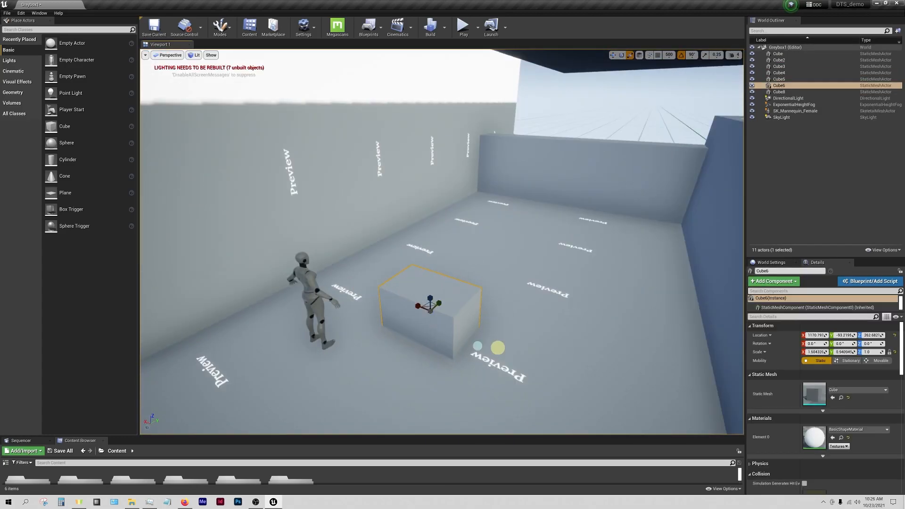
# Place a Cylinder column on the room's floor, duplicate it and remove the surplus object
pyautogui.moveTo(68, 159); pyautogui.dragTo(424, 283)
pyautogui.keyDown('alt'); pyautogui.moveTo(396, 244); pyautogui.dragTo(530, 247); pyautogui.keyUp('alt')
pyautogui.moveTo(529, 247); pyautogui.dragTo(531, 358, button='right')
pyautogui.press('Delete')
# Select the cylinder columns and duplicate them to extend rows on both sides of the room
pyautogui.click(513, 168)
pyautogui.click(479, 257)
pyautogui.keyDown('ctrl'); pyautogui.click(550, 280); pyautogui.keyUp('ctrl')
pyautogui.moveTo(514, 168); pyautogui.dragTo(465, 372, button='right')
pyautogui.click(560, 198)
pyautogui.keyDown('ctrl'); pyautogui.click(663, 203); pyautogui.keyUp('ctrl')
pyautogui.keyDown('alt'); pyautogui.moveTo(504, 281); pyautogui.dragTo(396, 237); pyautogui.keyUp('alt')
pyautogui.moveTo(396, 236); pyautogui.dragTo(423, 289, button='right')
pyautogui.keyDown('alt'); pyautogui.moveTo(443, 247); pyautogui.dragTo(406, 250); pyautogui.keyUp('alt')
pyautogui.moveTo(422, 289); pyautogui.dragTo(422, 234, button='right')
# Place a Cube in the room, resize it and adjust it after toggling grid snapping
pyautogui.click(422, 235)
pyautogui.moveTo(65, 127); pyautogui.dragTo(338, 278)
pyautogui.press('r')
pyautogui.moveTo(337, 279); pyautogui.dragTo(670, 302, button='right')
pyautogui.click(460, 315)
pyautogui.click(503, 248)
pyautogui.click(658, 55)
pyautogui.moveTo(670, 314); pyautogui.dragTo(676, 315)
# Select the group of columns and duplicate it farther along the room, toggling grid snapping for the move
pyautogui.click(782, 92)
pyautogui.keyDown('shift'); pyautogui.click(783, 213); pyautogui.keyUp('shift')
pyautogui.click(658, 55)
pyautogui.keyDown('alt'); pyautogui.moveTo(472, 238); pyautogui.dragTo(572, 297); pyautogui.keyUp('alt')
pyautogui.press('Escape')
pyautogui.moveTo(572, 297); pyautogui.dragTo(402, 299, button='right')
# Browse to the Scenes folder and open the Greybox1 level
pyautogui.moveTo(442, 436); pyautogui.dragTo(442, 385)
pyautogui.doubleClick(238, 480)
pyautogui.doubleClick(27, 443)
pyautogui.moveTo(94, 147); pyautogui.dragTo(535, 253)
pyautogui.press('r')
pyautogui.moveTo(531, 250); pyautogui.dragTo(538, 271)
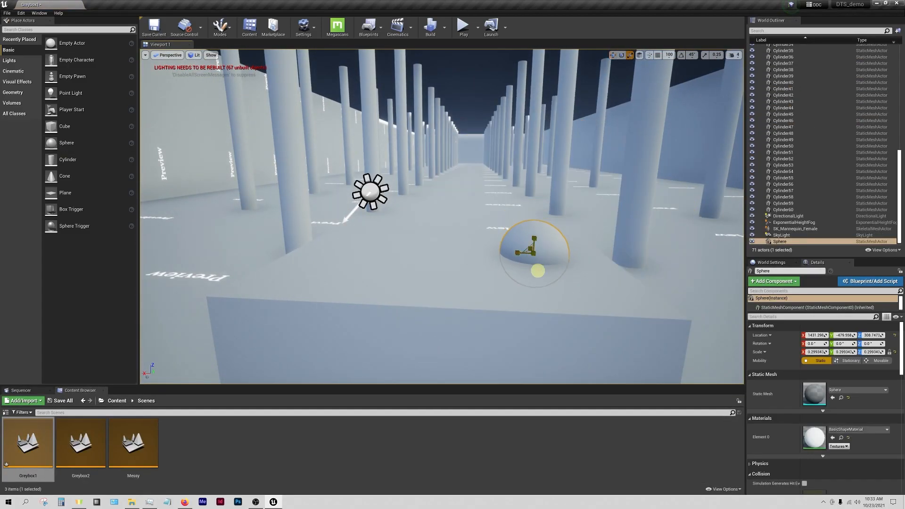
pyautogui.press('Delete')
# Place a Cube in front of the column rows as a small box, scaled about 0.24 by 0.23 by 0.14 and rotated about 28 degrees
pyautogui.moveTo(65, 126); pyautogui.dragTo(409, 273)
pyautogui.press('w')
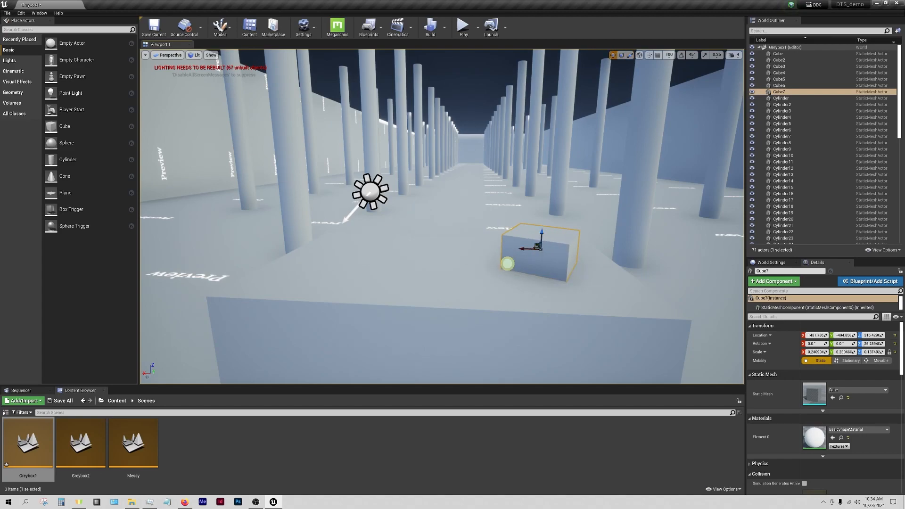
# Duplicate the small box into several props before the columns, resizing the last copy to about 0.11 by 0.10 by 0.09 and rotating it about -10 degrees
pyautogui.moveTo(507, 263); pyautogui.dragTo(506, 302, button='right')
pyautogui.keyDown('alt'); pyautogui.moveTo(504, 236); pyautogui.dragTo(305, 237); pyautogui.keyUp('alt')
pyautogui.moveTo(305, 236); pyautogui.dragTo(291, 239, button='right')
pyautogui.keyDown('alt'); pyautogui.moveTo(291, 239); pyautogui.dragTo(330, 255); pyautogui.keyUp('alt')
pyautogui.press('r')
pyautogui.moveTo(402, 259); pyautogui.dragTo(393, 271)
pyautogui.press('w')
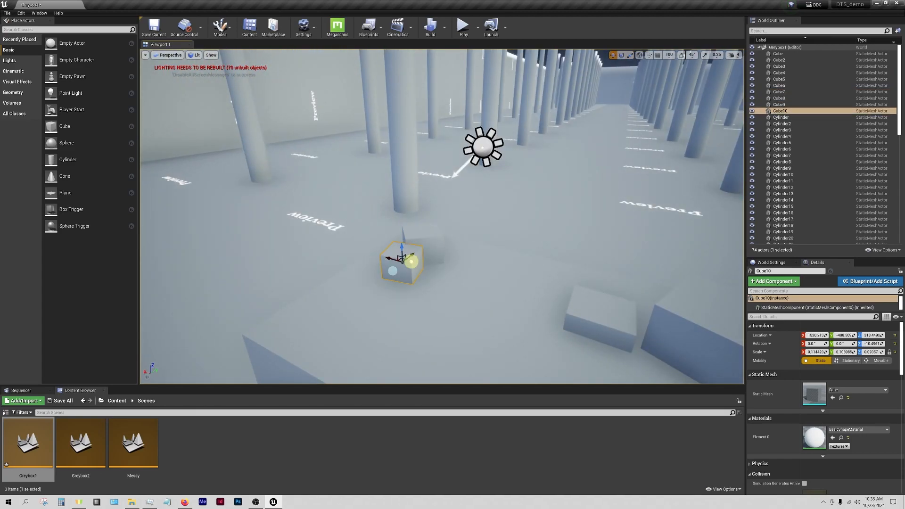
# Place a Sphere beside the smallest box and scale it down to a small prop
pyautogui.moveTo(411, 261); pyautogui.dragTo(462, 281, button='right')
pyautogui.moveTo(66, 143); pyautogui.dragTo(349, 238)
pyautogui.press('r')
pyautogui.moveTo(349, 237); pyautogui.dragTo(350, 230)
# Place a Cylinder under the sphere and small box as a flat round platform, scaled about 0.34 by 0.34 by 0.07
pyautogui.moveTo(68, 159); pyautogui.dragTo(465, 241)
pyautogui.moveTo(465, 240); pyautogui.dragTo(469, 228)
pyautogui.press('w')
pyautogui.moveTo(463, 275); pyautogui.dragTo(468, 289)
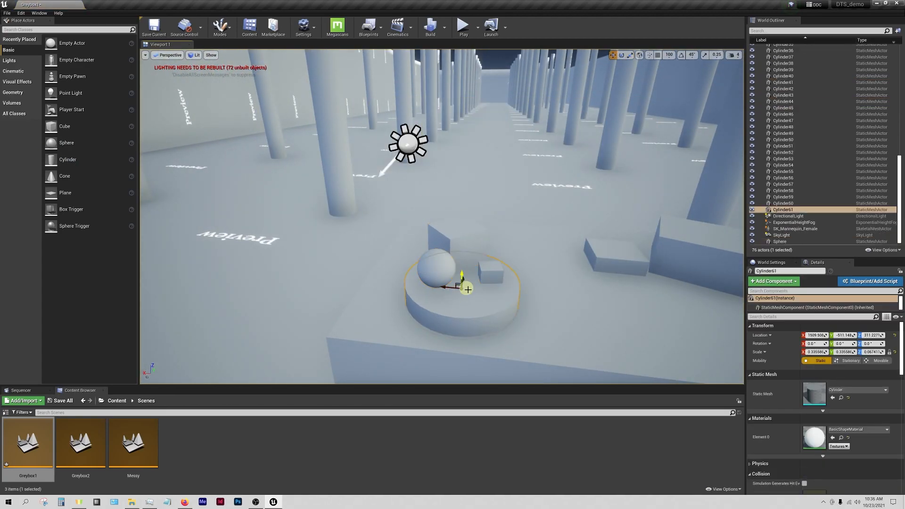
# Duplicate the sphere on the round platform into one medium sphere and a cluster of small spheres in front of it
pyautogui.moveTo(468, 290); pyautogui.dragTo(485, 212, button='right')
pyautogui.click(485, 213)
pyautogui.keyDown('ctrl'); pyautogui.click(536, 257); pyautogui.keyUp('ctrl')
pyautogui.click(316, 227)
pyautogui.moveTo(536, 256); pyautogui.dragTo(396, 275, button='right')
pyautogui.click(397, 312)
pyautogui.click(396, 269)
pyautogui.keyDown('alt'); pyautogui.moveTo(396, 270); pyautogui.dragTo(388, 304); pyautogui.keyUp('alt')
pyautogui.moveTo(389, 303); pyautogui.dragTo(382, 316, button='right')
pyautogui.keyDown('alt'); pyautogui.moveTo(301, 267); pyautogui.dragTo(329, 275); pyautogui.keyUp('alt')
pyautogui.keyDown('alt'); pyautogui.moveTo(329, 274); pyautogui.dragTo(311, 281); pyautogui.keyUp('alt')
pyautogui.moveTo(312, 281); pyautogui.dragTo(340, 264, button='right')
# Duplicate the round platform as a small cylinder scaled about 0.07 by 0.07 by 0.05 and place it in front of the upright panel
pyautogui.keyDown('alt'); pyautogui.moveTo(377, 250); pyautogui.dragTo(480, 279); pyautogui.keyUp('alt')
pyautogui.click(330, 297)
pyautogui.press('r')
pyautogui.moveTo(480, 264); pyautogui.dragTo(481, 279)
pyautogui.hotkey('ctrl', 'z')
pyautogui.press('w')
pyautogui.moveTo(480, 266); pyautogui.dragTo(500, 302, button='right')
pyautogui.moveTo(500, 302); pyautogui.dragTo(539, 324)
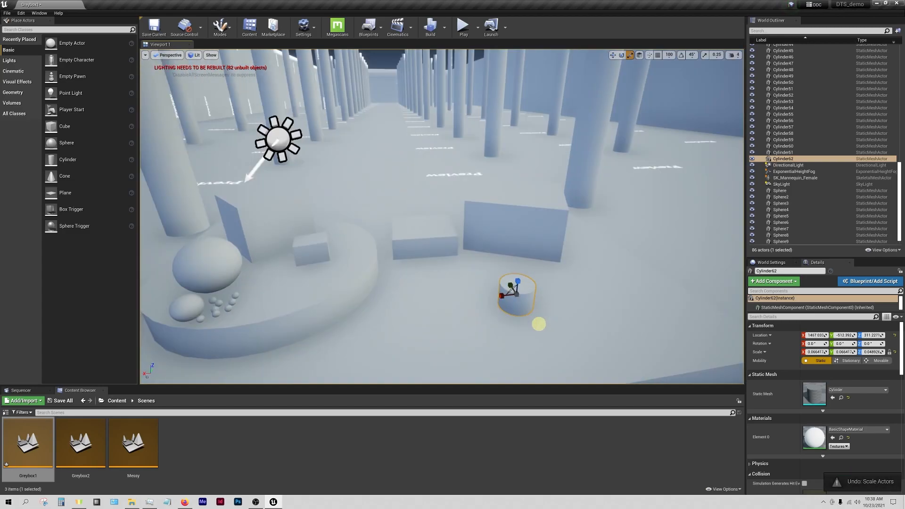
# Deselect the cylinder and save the Greybox1 level
pyautogui.press('Escape')
pyautogui.moveTo(539, 324); pyautogui.dragTo(396, 249, button='right')
pyautogui.hotkey('ctrl', 's')
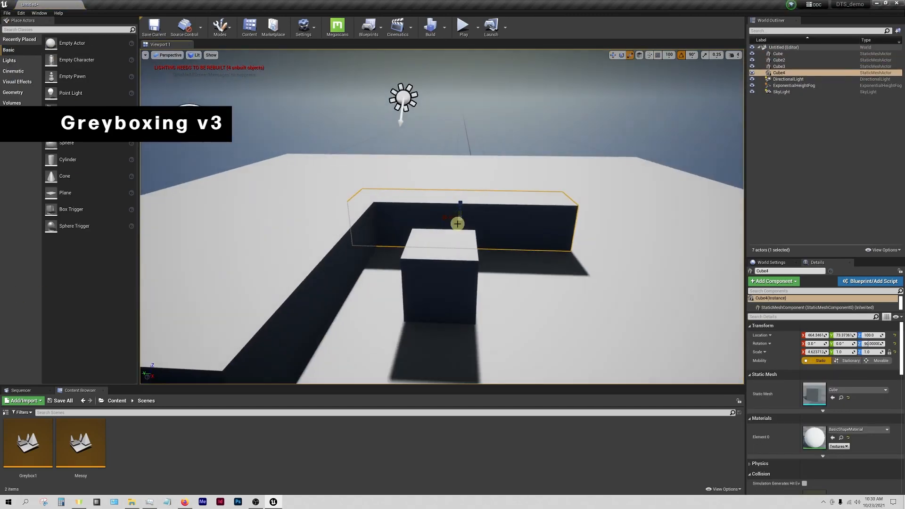
# Clear the wall selection and save the untitled level as Greybox2 in the Scenes folder
pyautogui.moveTo(458, 223); pyautogui.dragTo(335, 252, button='right')
pyautogui.press('Escape')
pyautogui.hotkey('ctrl', 's')
pyautogui.write('Greybox2')
pyautogui.press('Return')
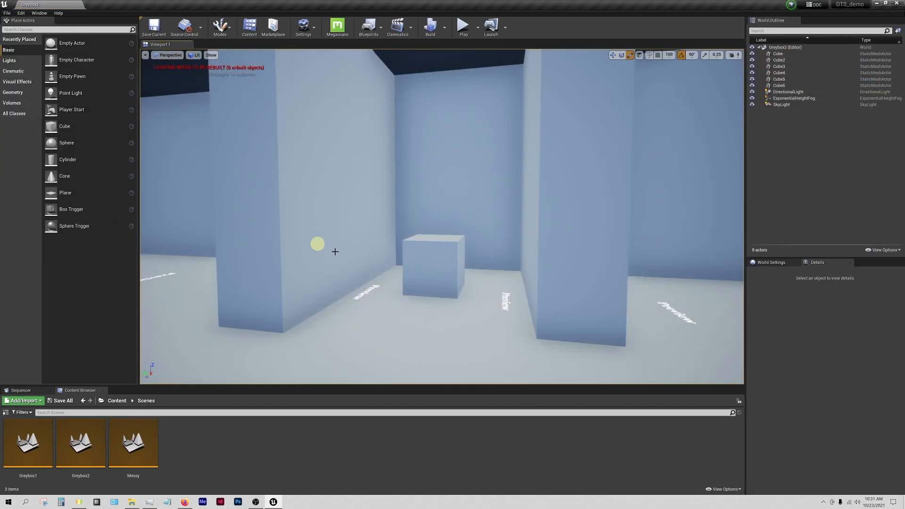
# Place a small Cylinder on top of the central block and duplicate it so two cylinders of different heights stand together
pyautogui.moveTo(67, 160); pyautogui.dragTo(432, 292)
pyautogui.moveTo(402, 206); pyautogui.dragTo(440, 212)
pyautogui.press('w')
pyautogui.keyDown('alt'); pyautogui.moveTo(410, 325); pyautogui.dragTo(440, 325); pyautogui.keyUp('alt')
pyautogui.press('r')
# Place a Sphere on the central block's top with a smaller one about 0.07 in scale next to it
pyautogui.moveTo(66, 143); pyautogui.dragTo(497, 200)
pyautogui.press('w')
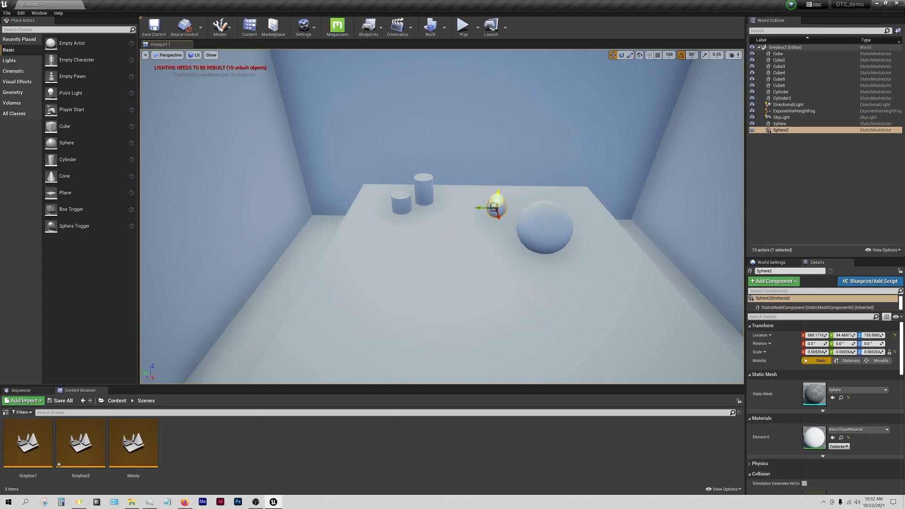
pyautogui.moveTo(497, 201); pyautogui.dragTo(471, 226, button='right')
pyautogui.press('Escape')
# Place a small Cube on the block, tilt it on the cube beside the cylinders, and select both cylinders
pyautogui.moveTo(64, 127); pyautogui.dragTo(484, 199)
pyautogui.press('e')
pyautogui.click(389, 204)
pyautogui.keyDown('ctrl'); pyautogui.click(412, 189); pyautogui.keyUp('ctrl')
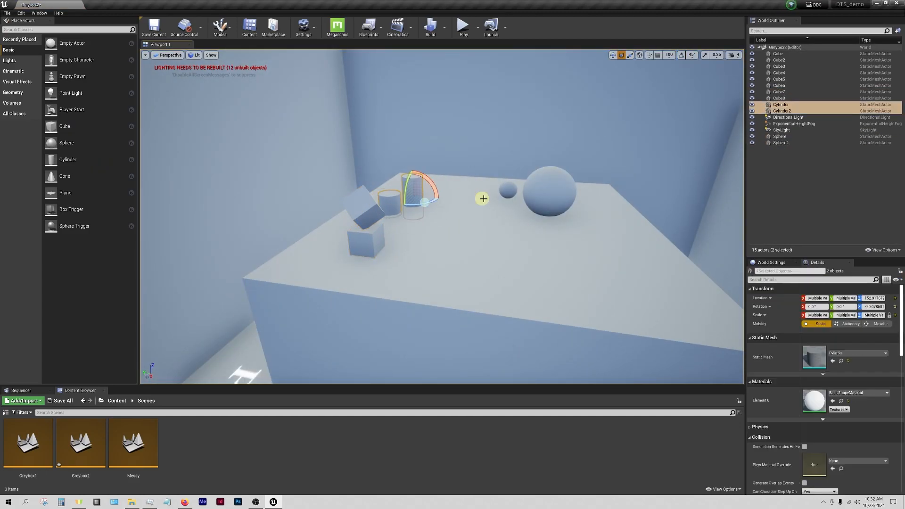